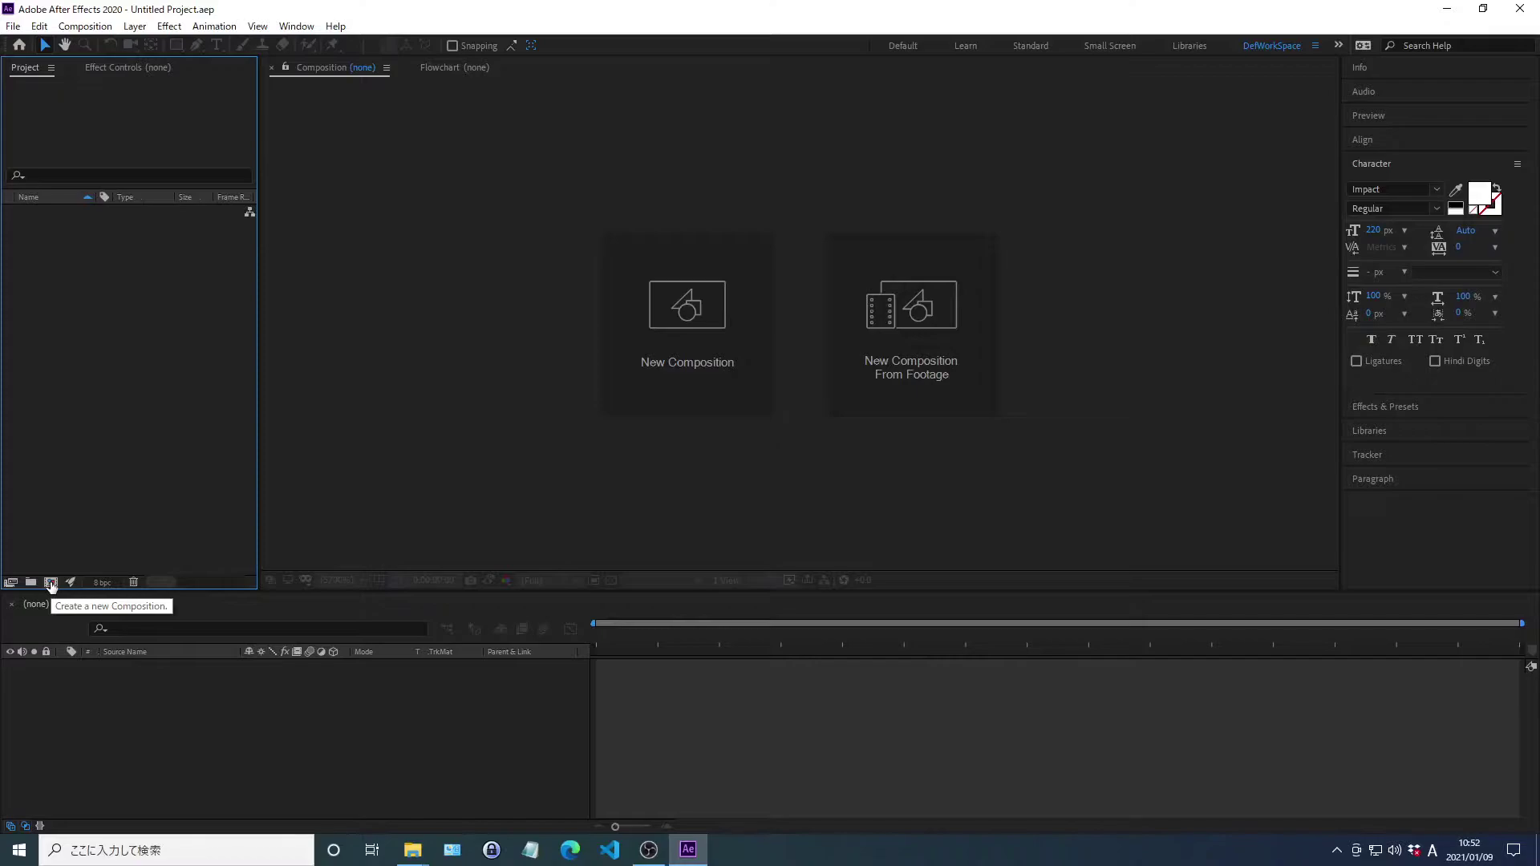
- Create a new composition named Flashing Text with a duration of 0;00;04;00
click(51, 583)
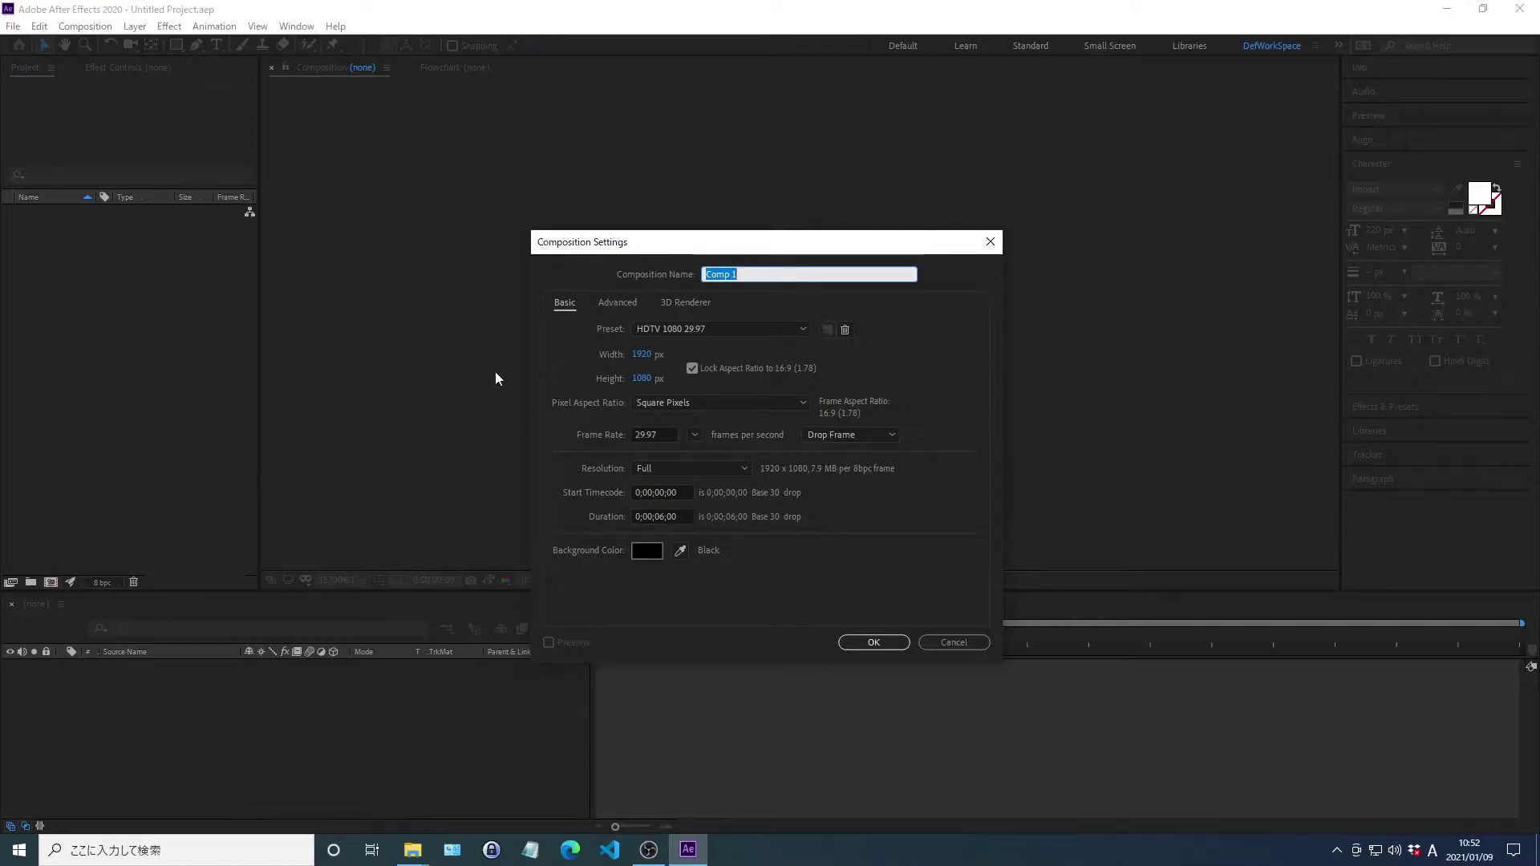
text(Flashing Text)
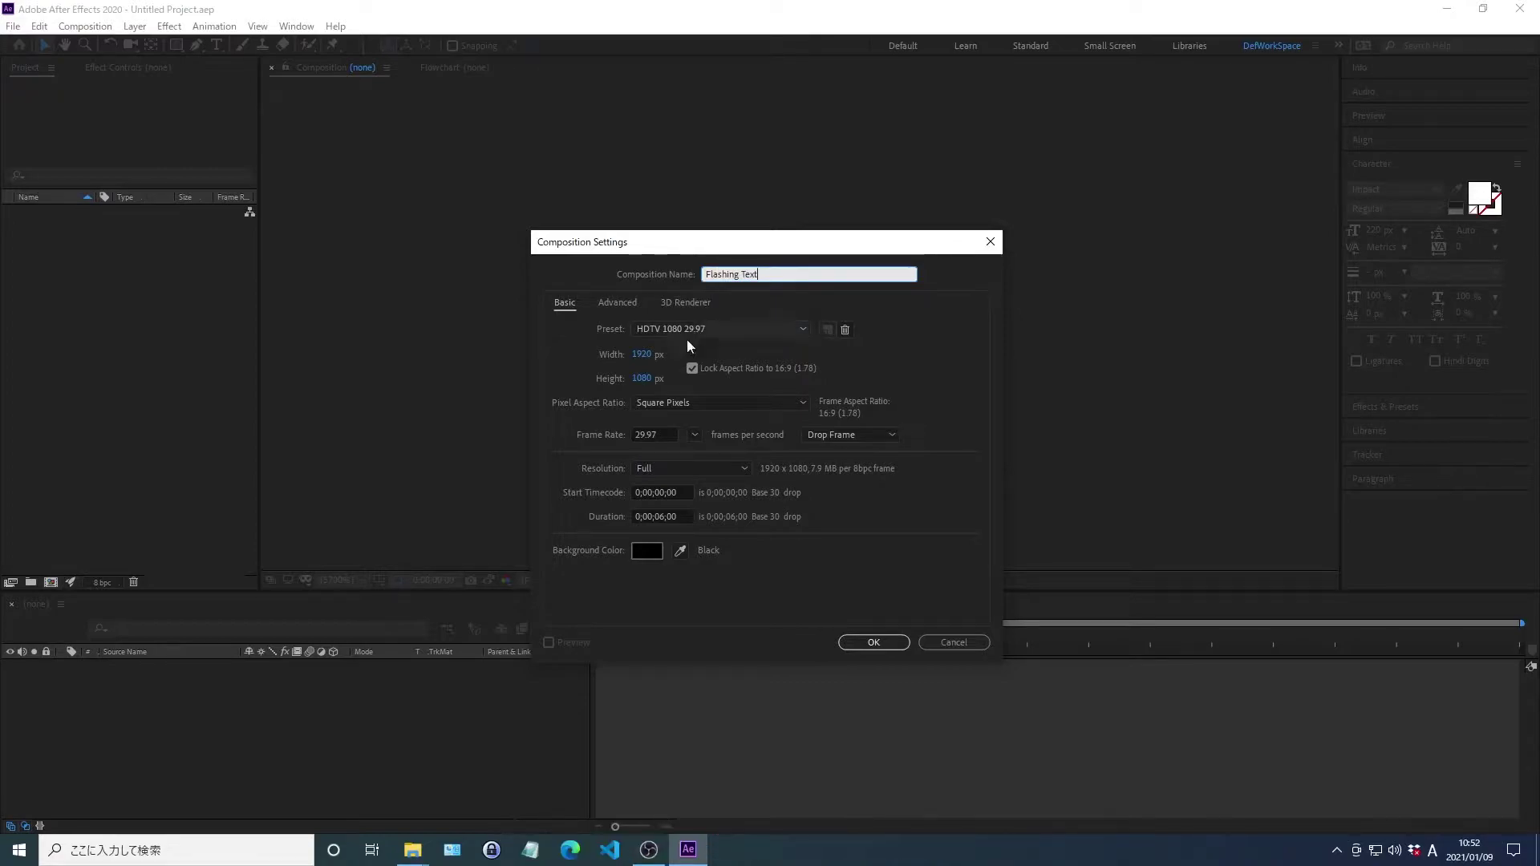
click(634, 514)
text(0;00;04;00)
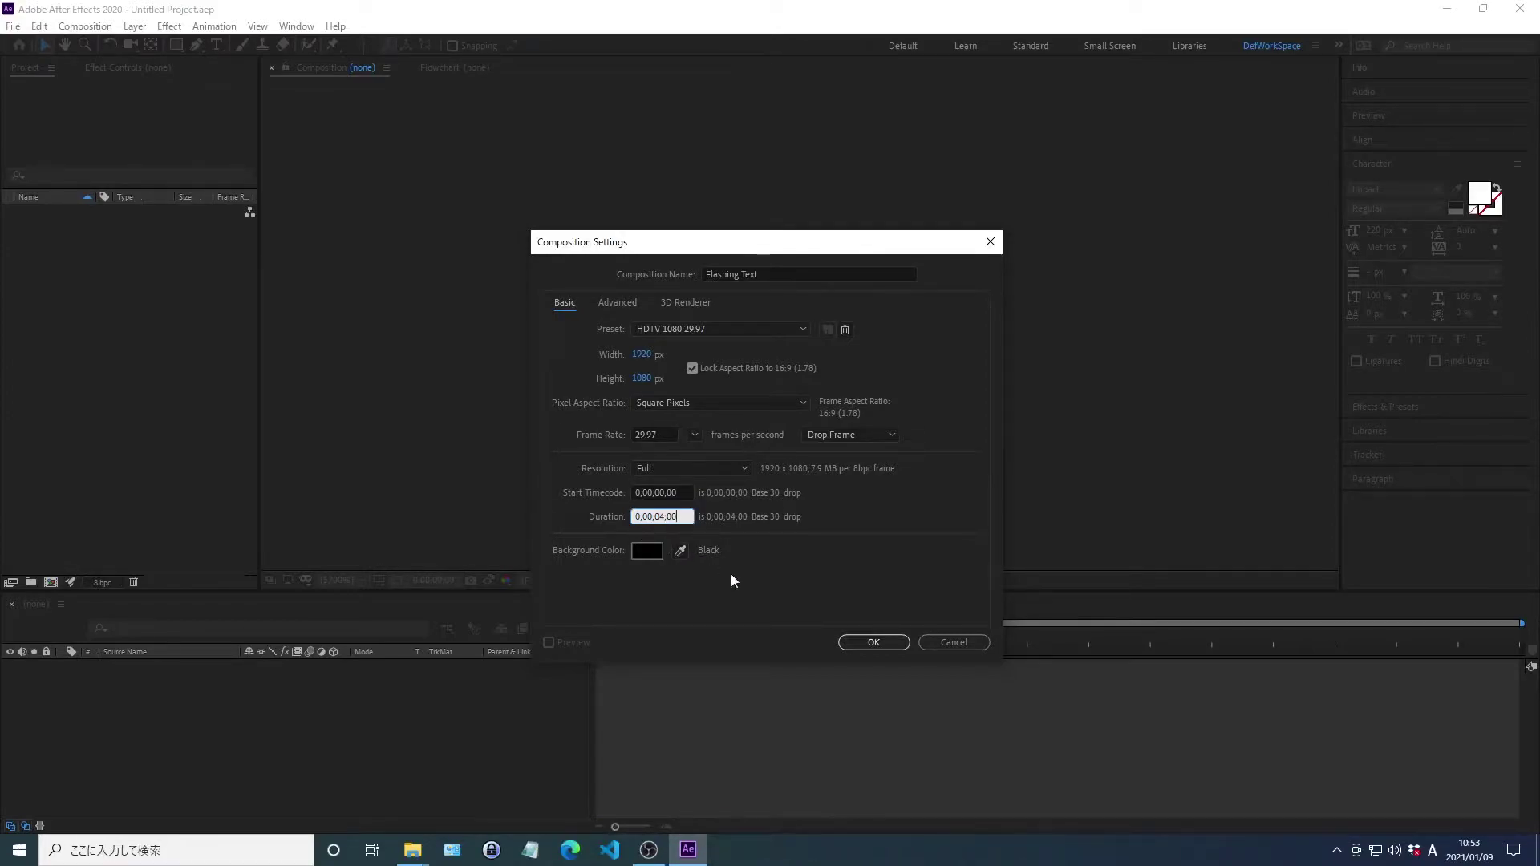
click(873, 643)
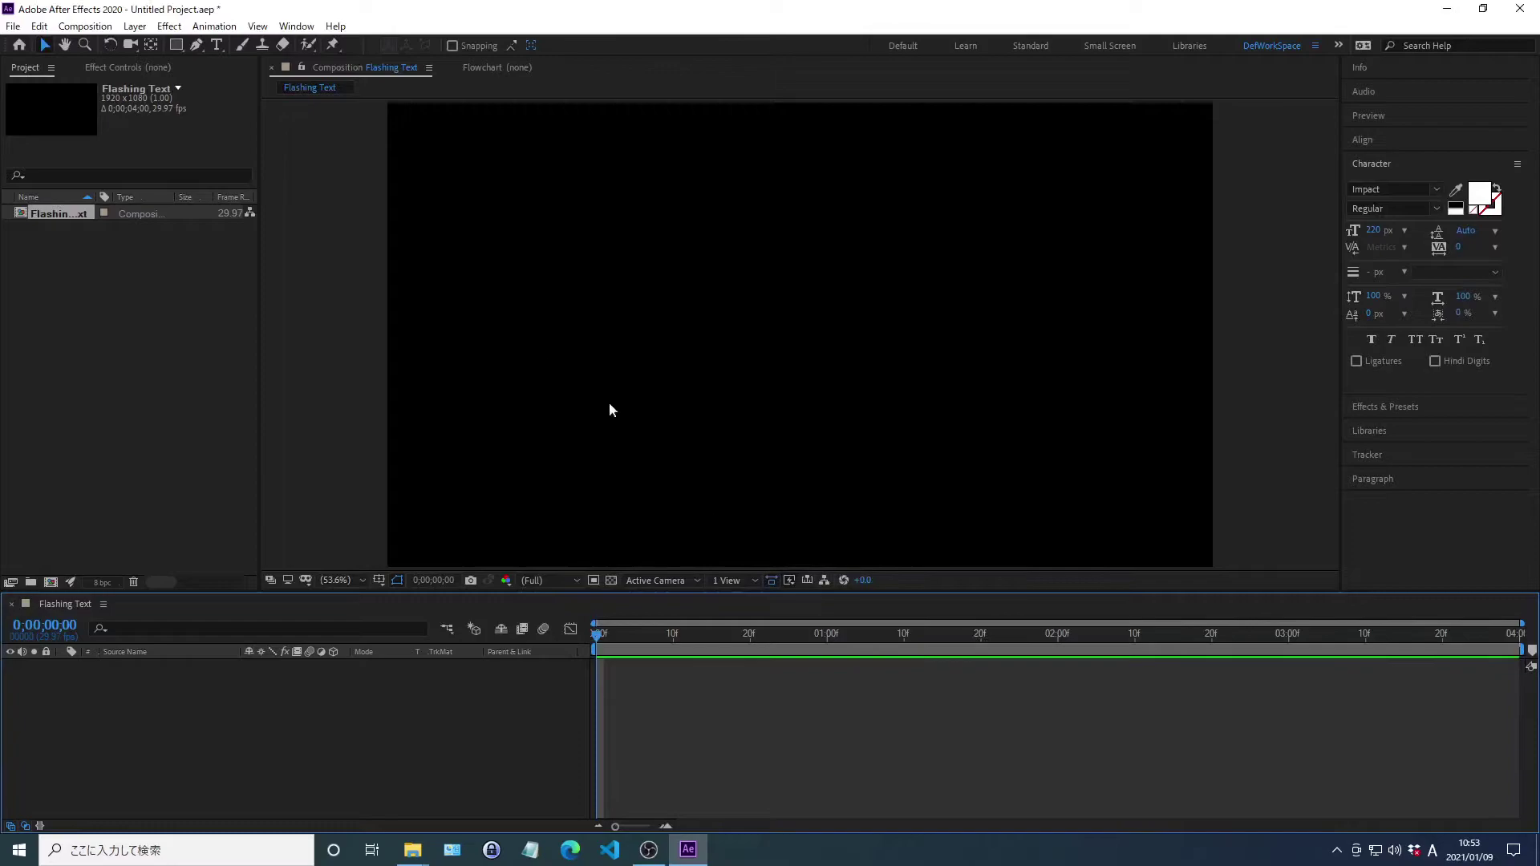
- Add a text layer reading "Text Animation" to the composition
click(216, 45)
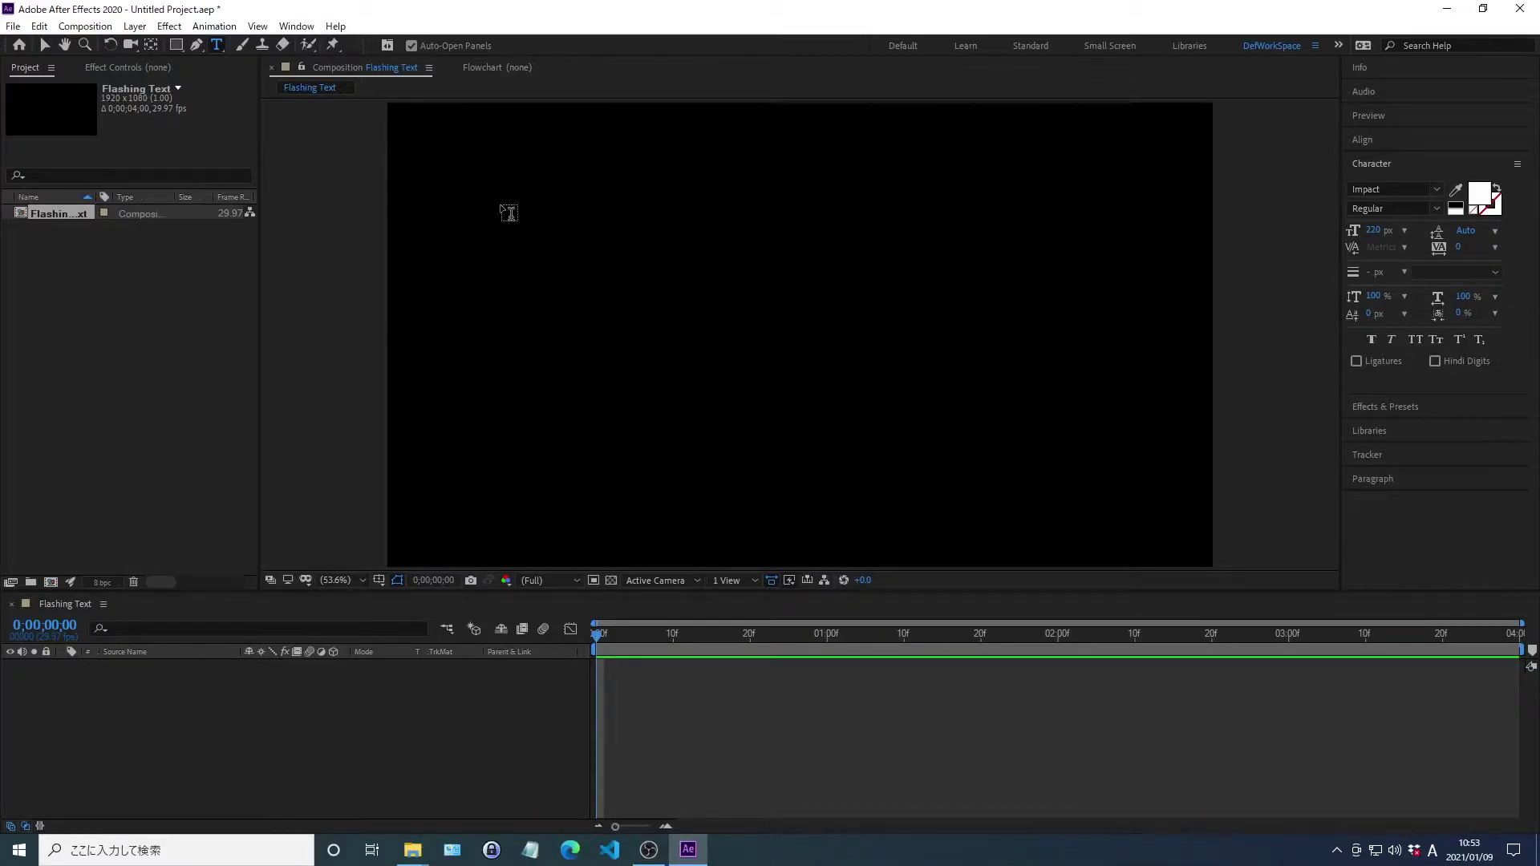
click(561, 241)
text(Te)
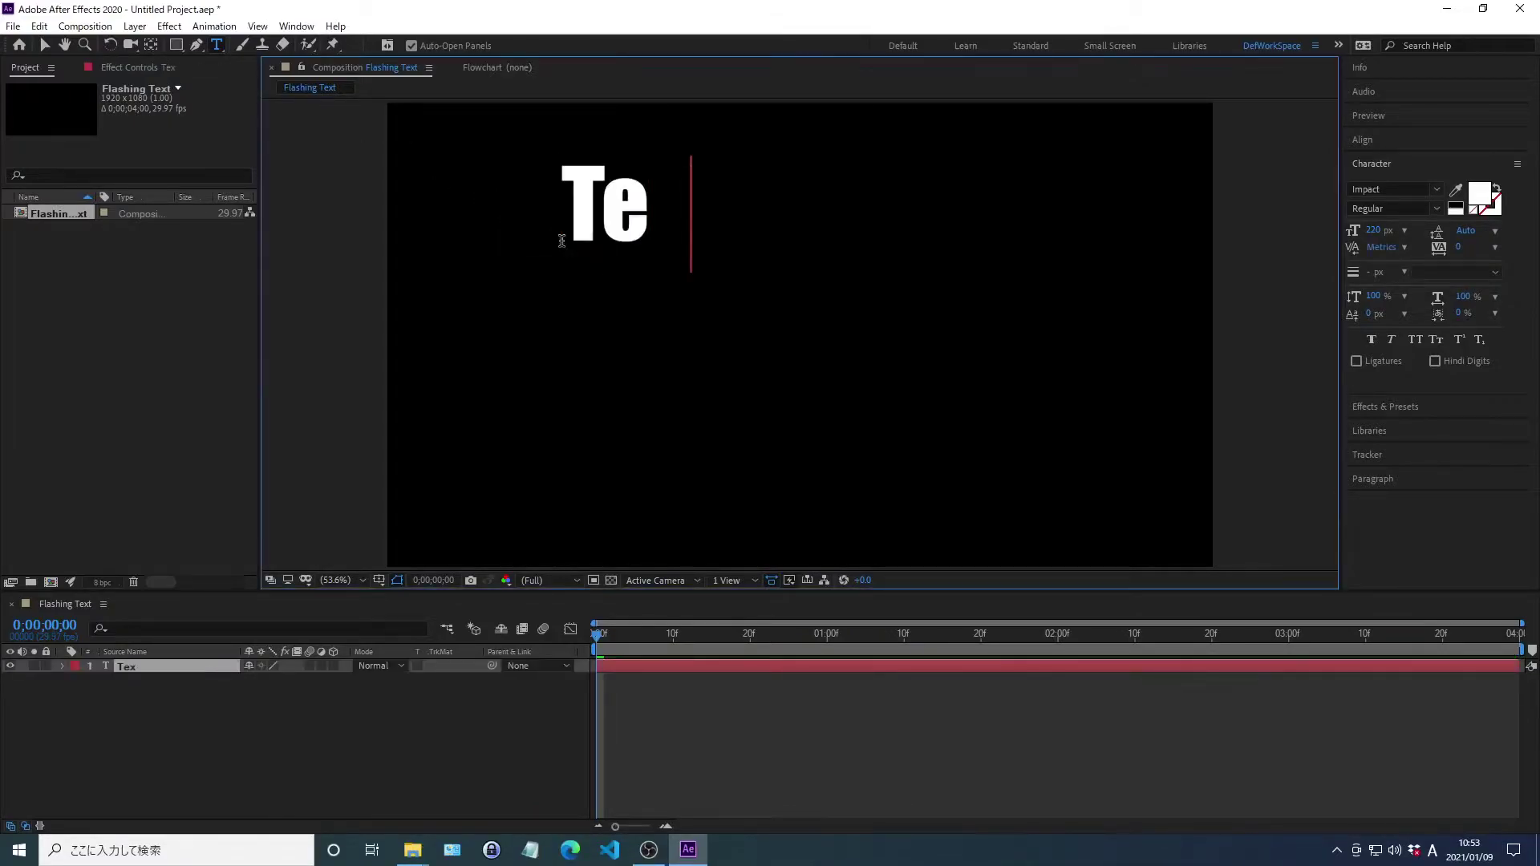
text(xt Animation)
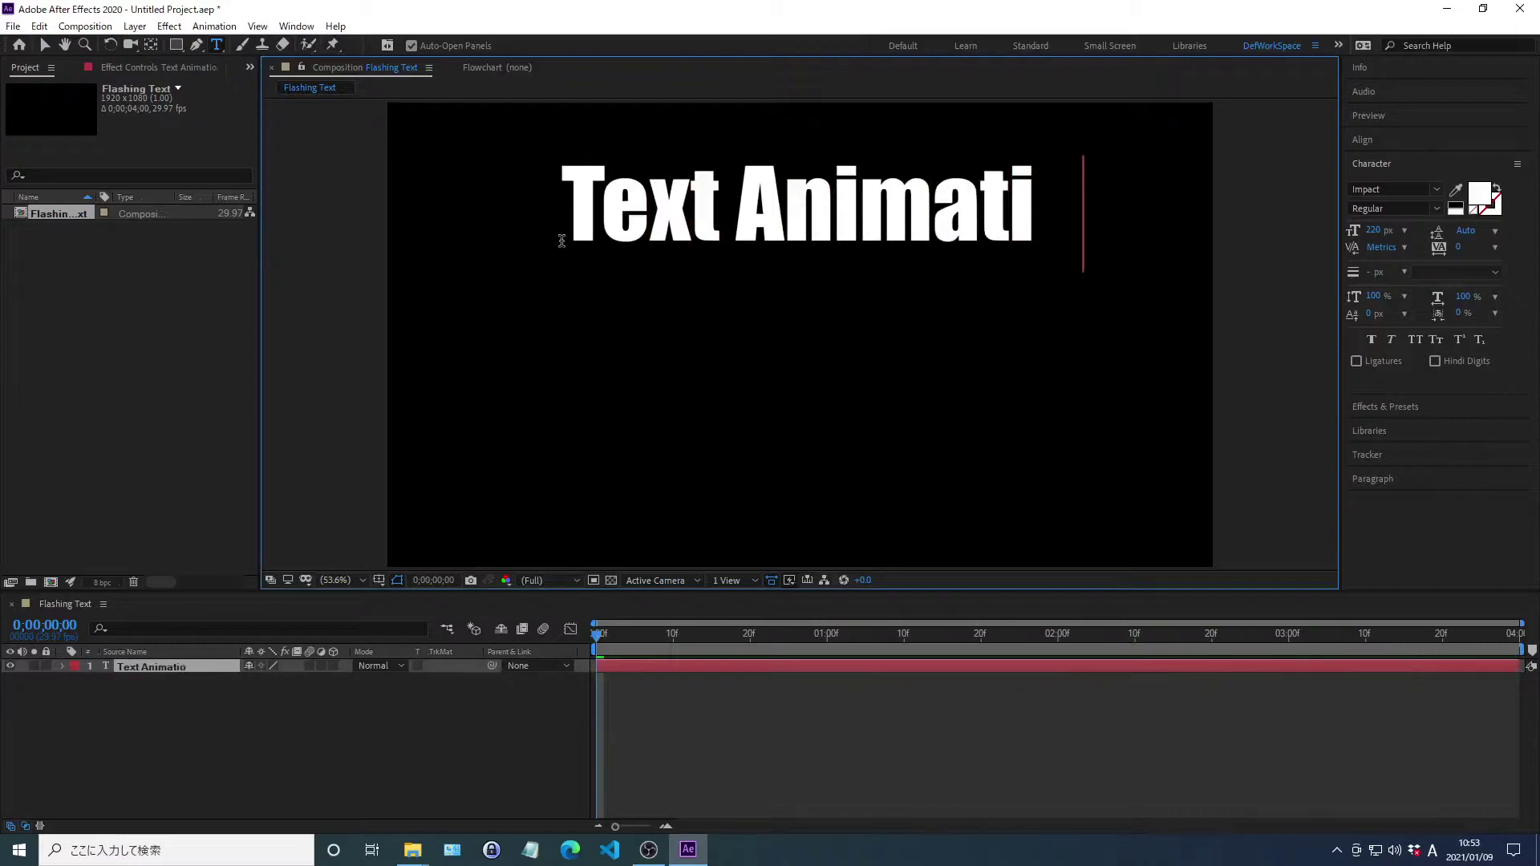
key(Escape)
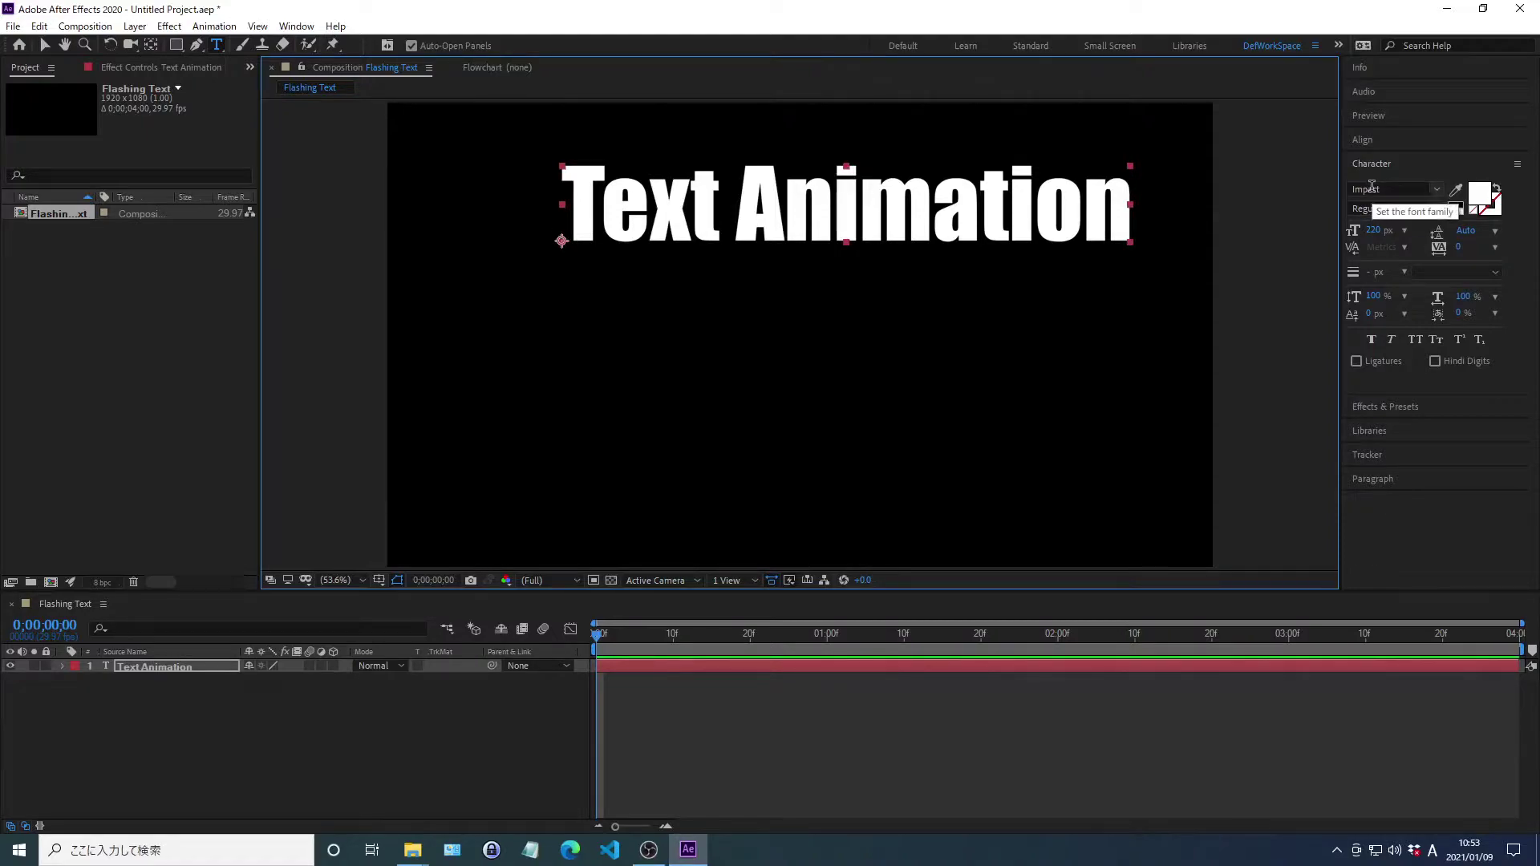
- Format the text in Vinhan Bold at 200 px with a white FFFFFF fill
click(1371, 186)
text(vinhan)
key(Return)
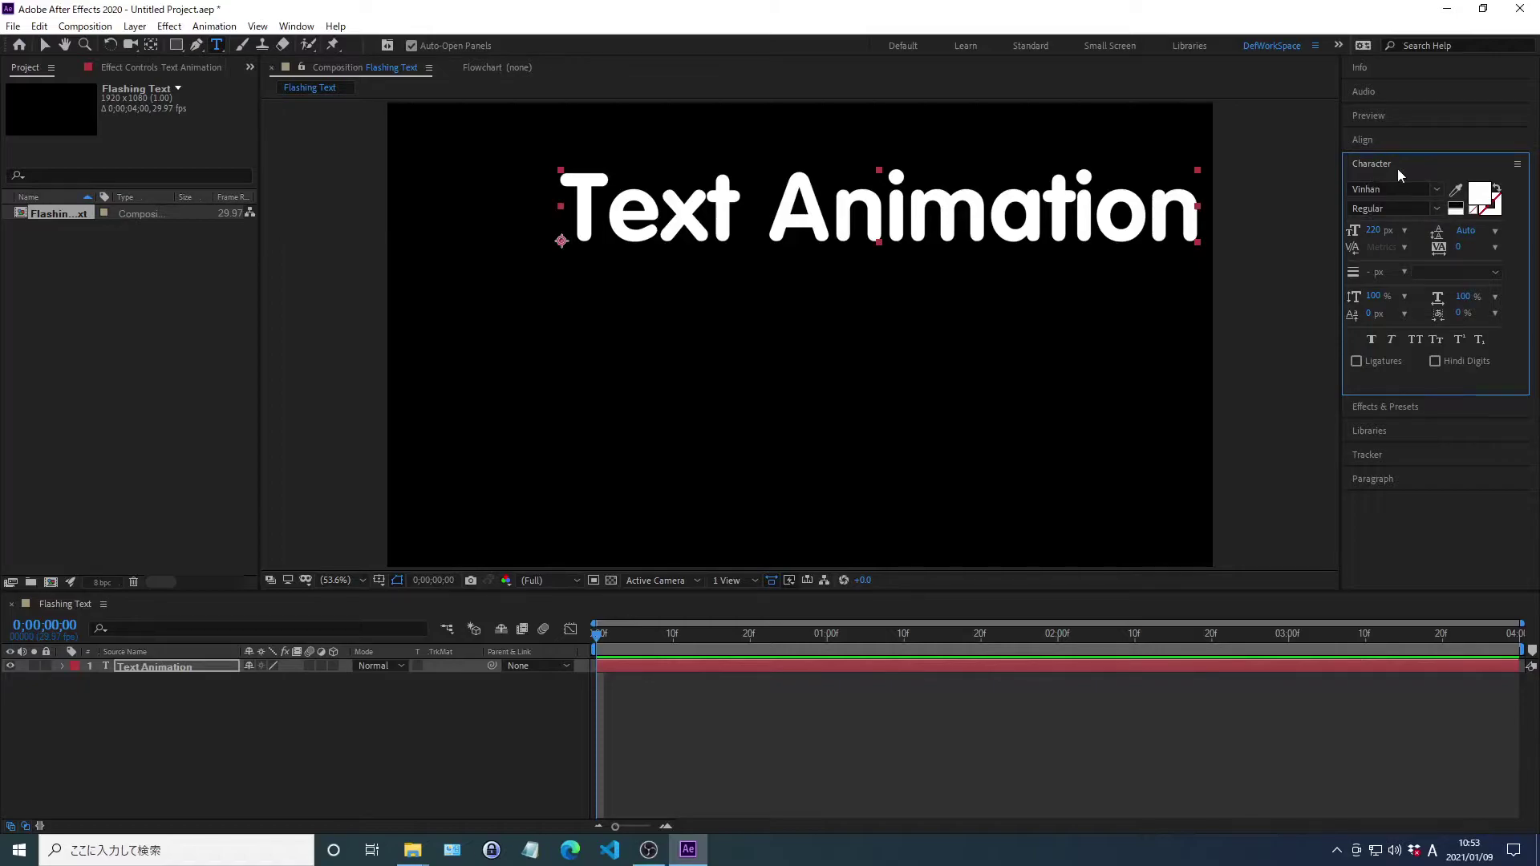
click(1479, 197)
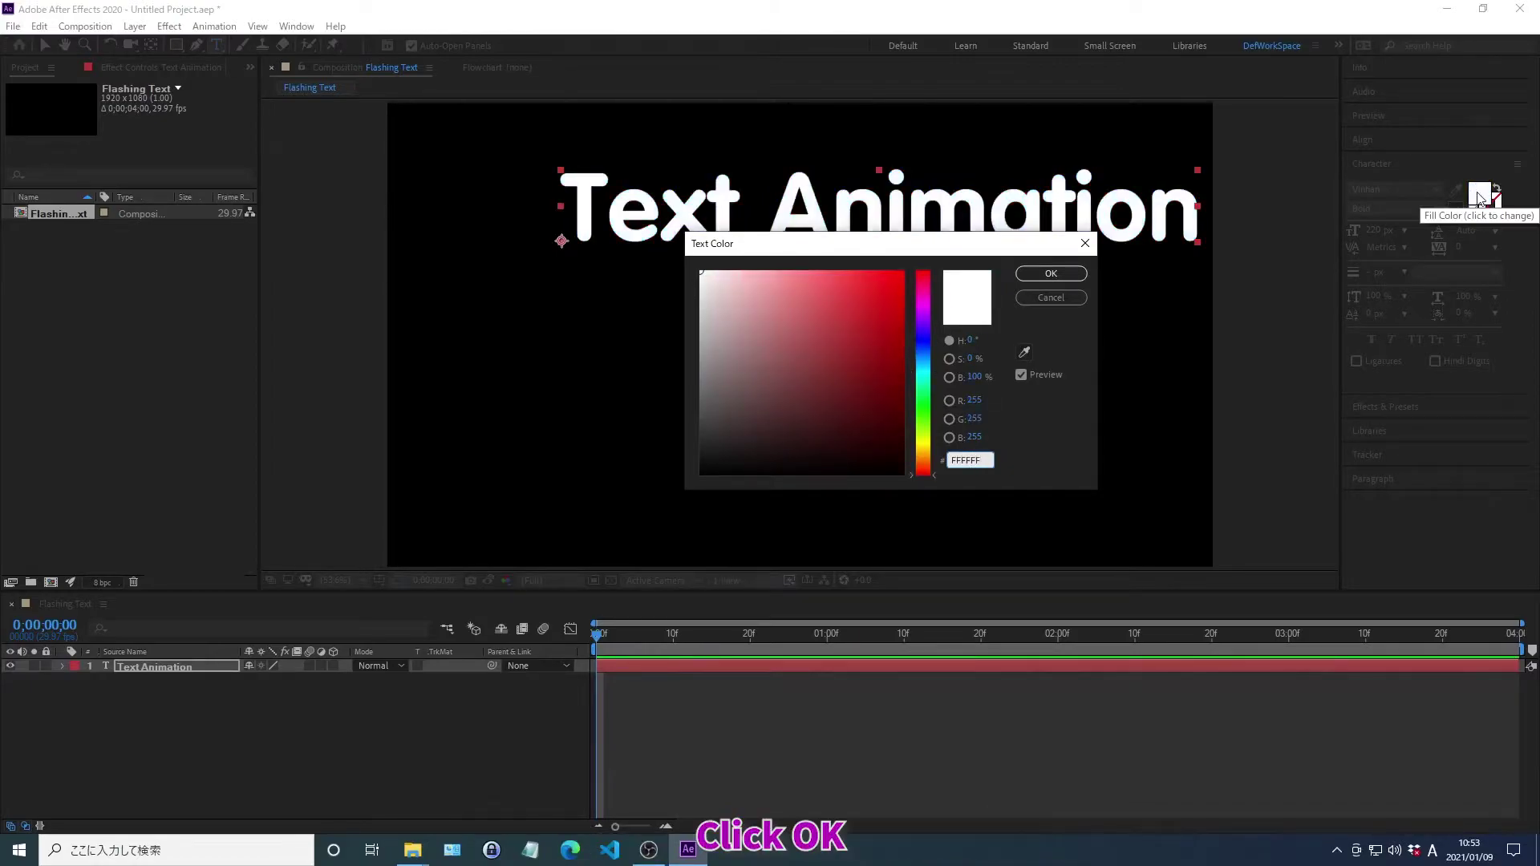
click(1054, 275)
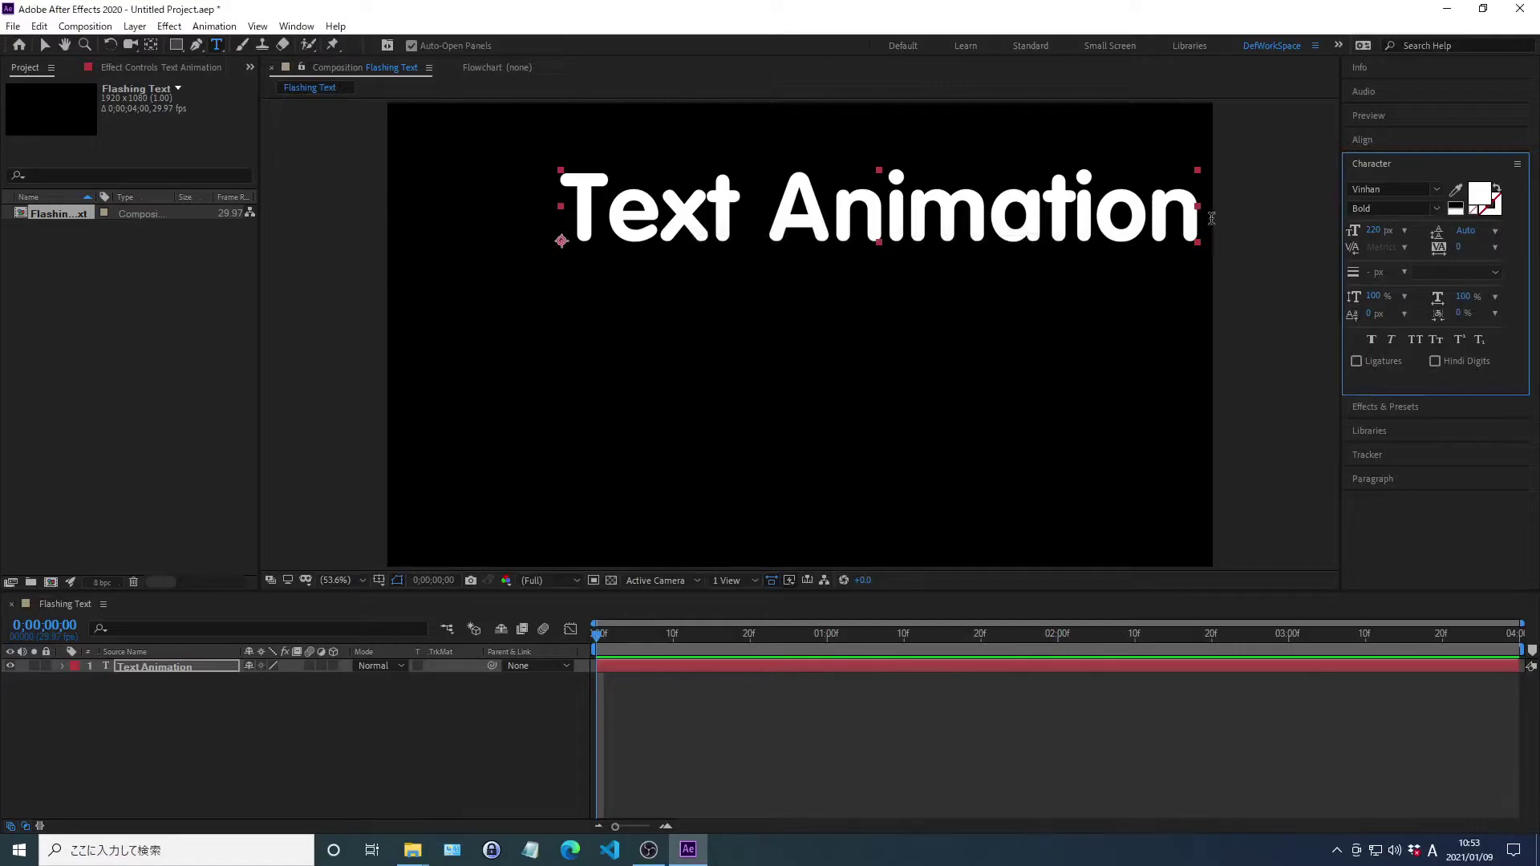
click(1376, 230)
text(200)
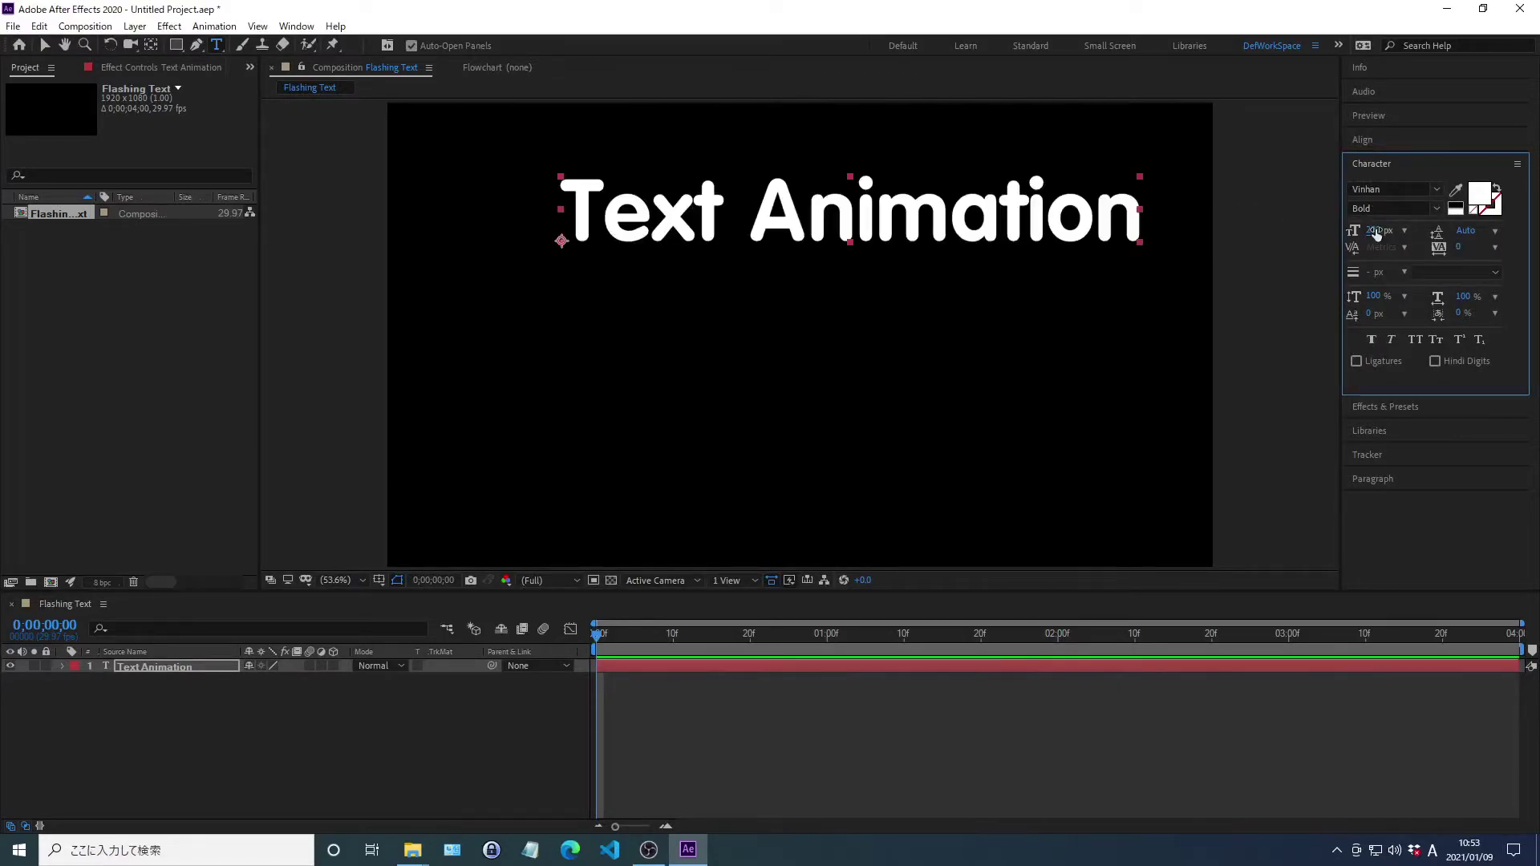
- Center the text layer's anchor point on the text and center the layer in the composition
click(1372, 162)
click(1371, 162)
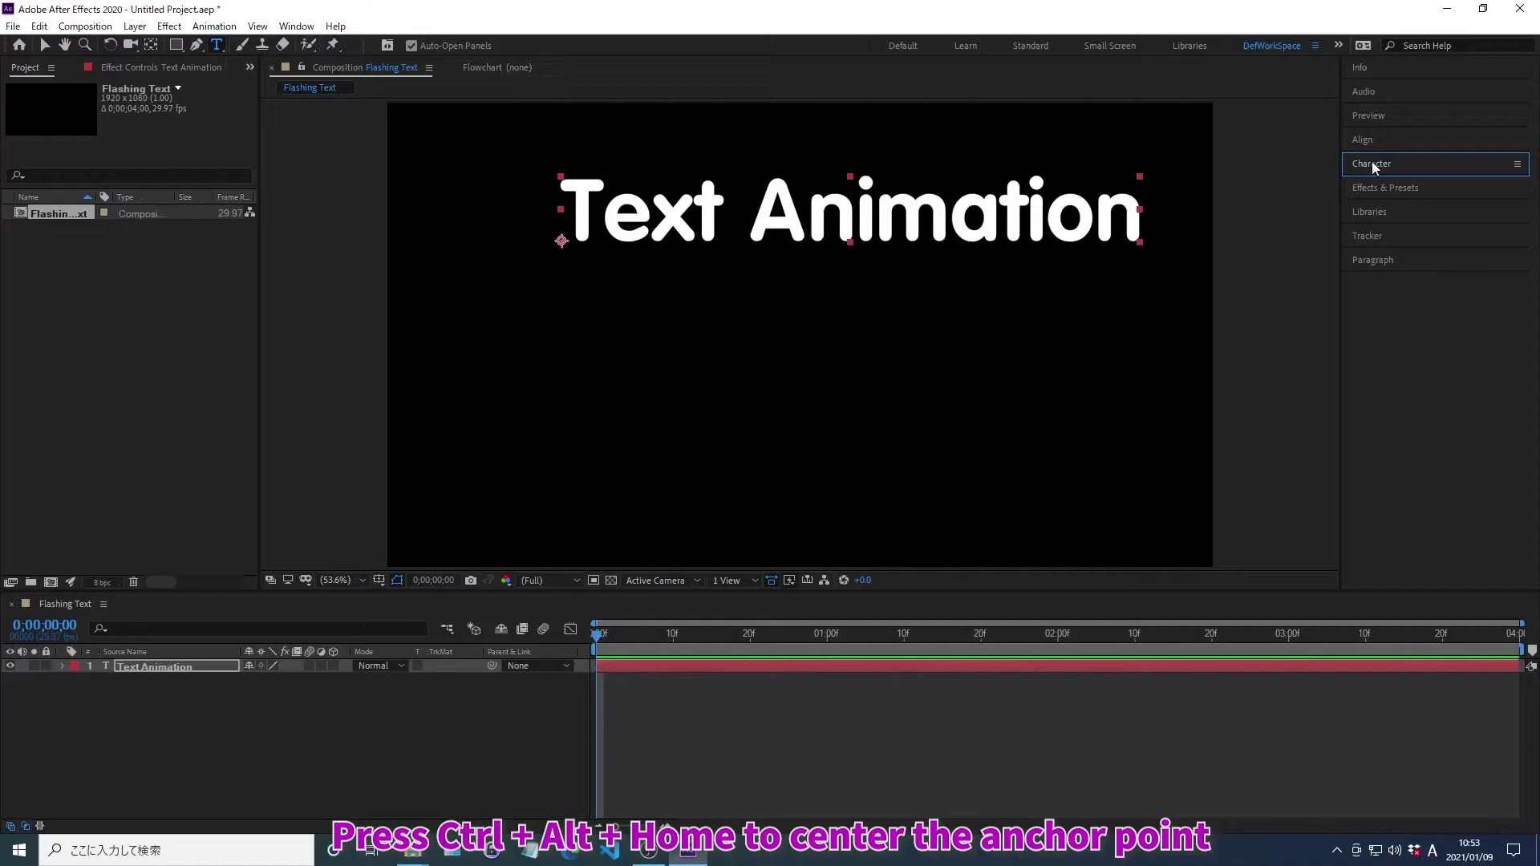
key(ctrl+alt+Home)
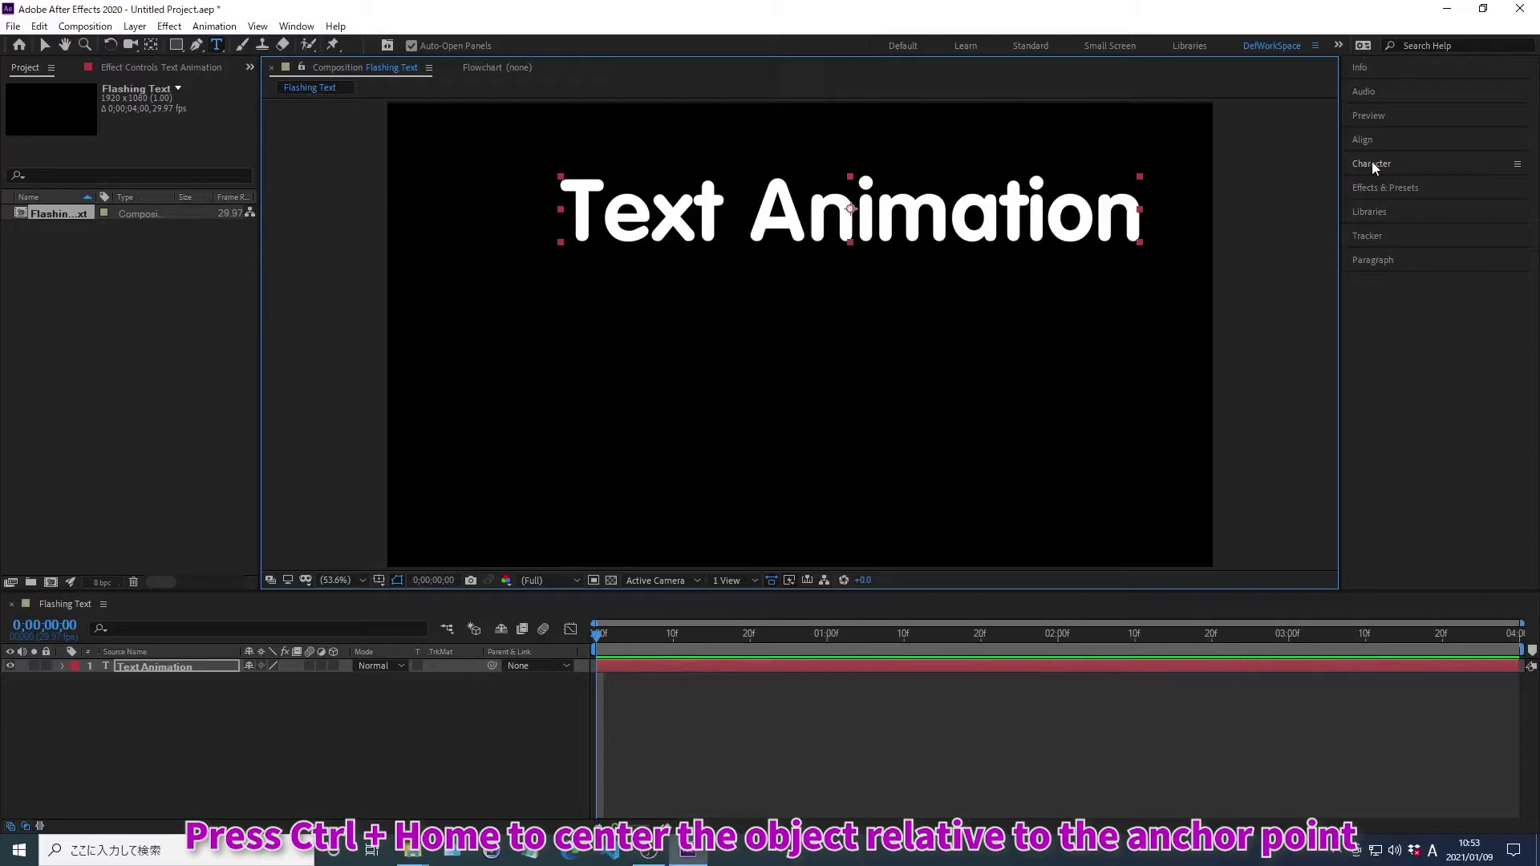
key(ctrl+Home)
- Reveal the layer's Text properties and add a Position animator
key(ctrl+f)
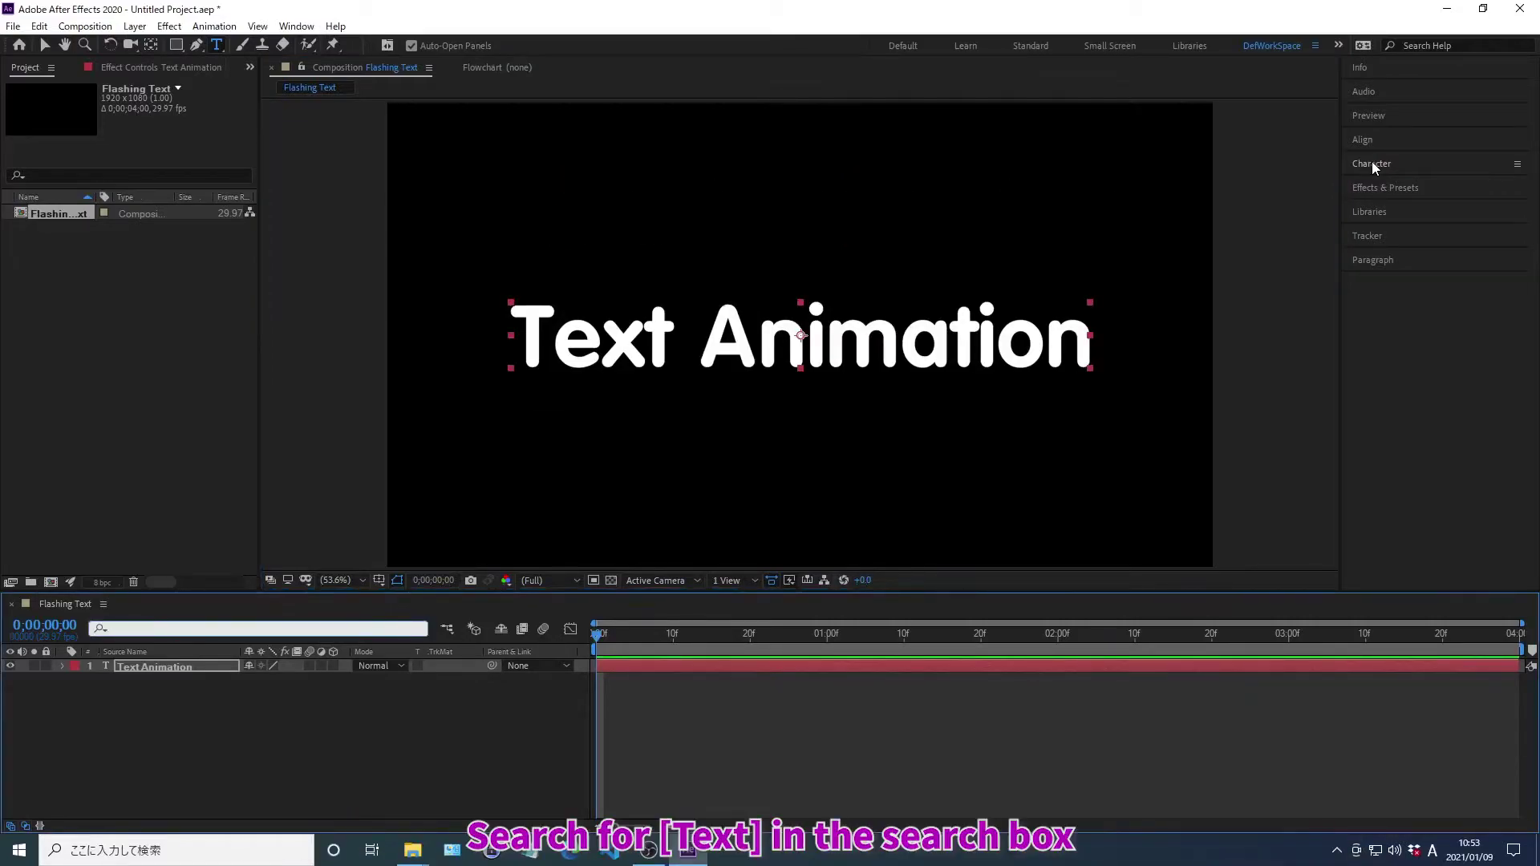
text(Text)
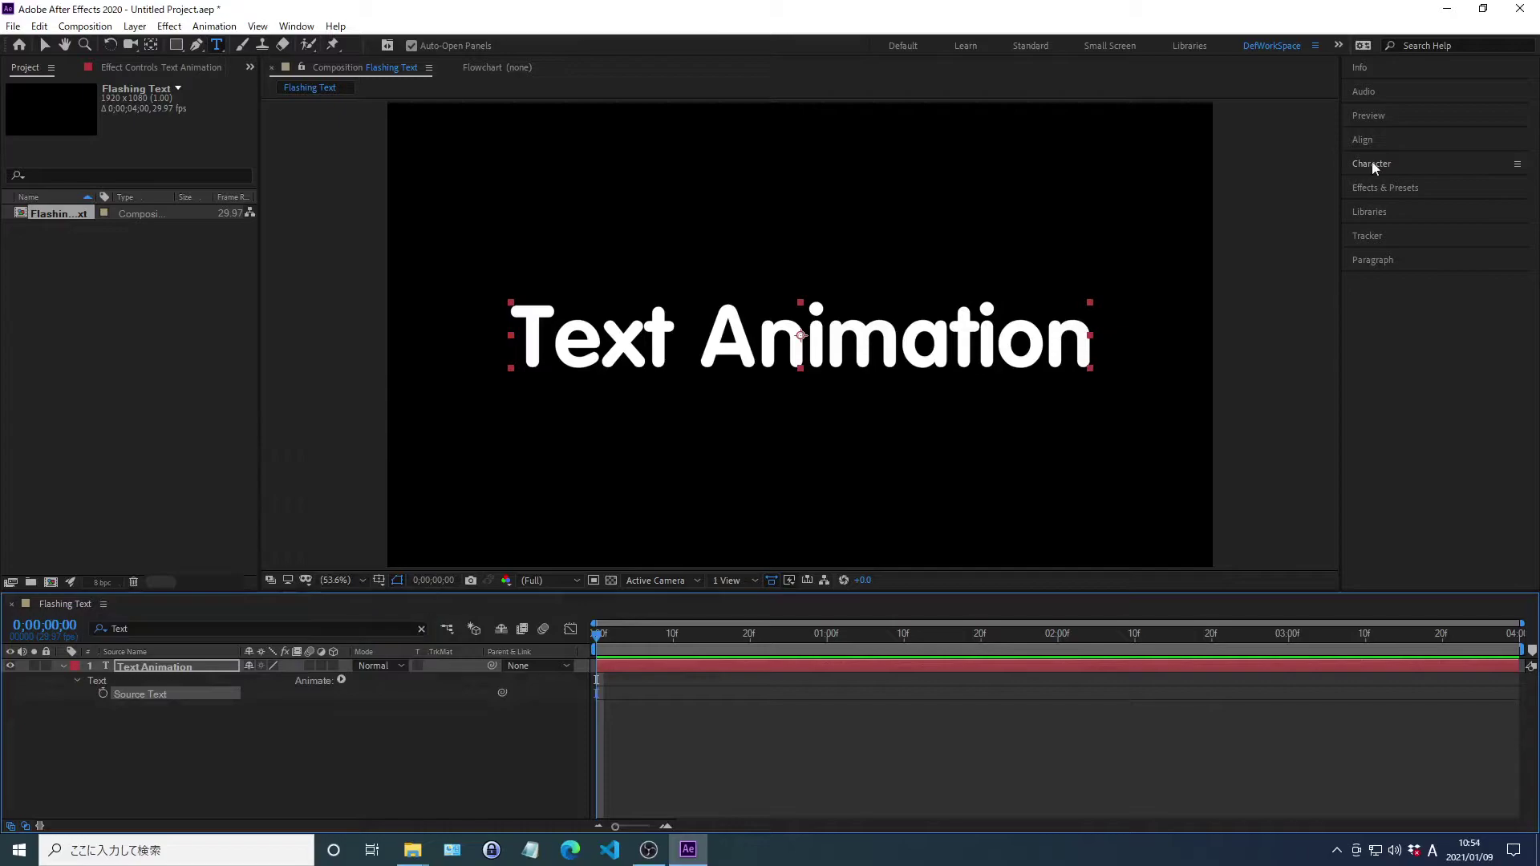
click(342, 680)
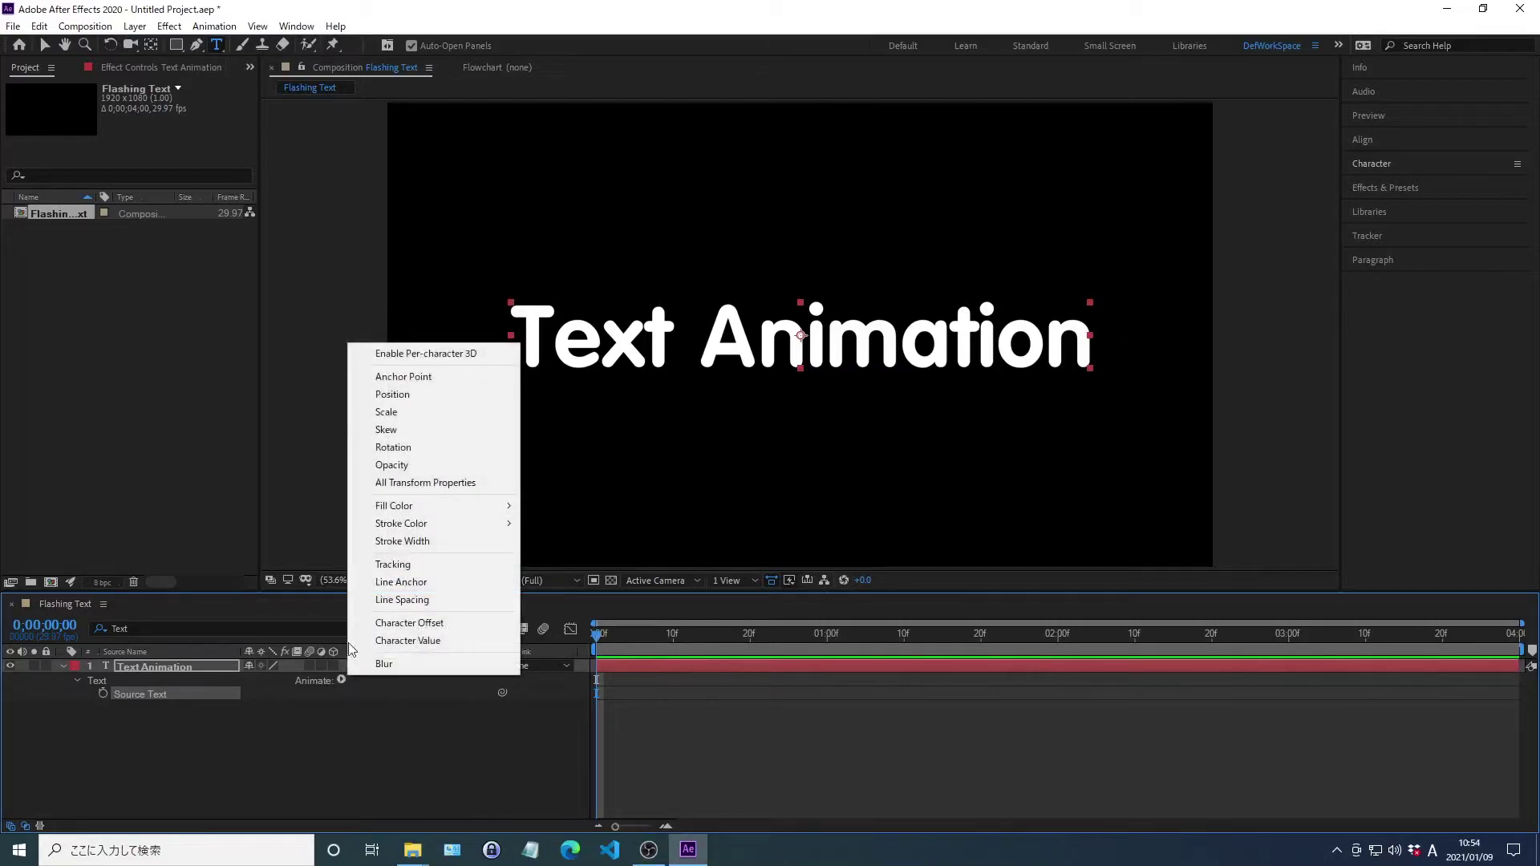
click(393, 396)
- Set the Position property of Animator 1 to 0, -650 pixels
key(ctrl+f)
text(A)
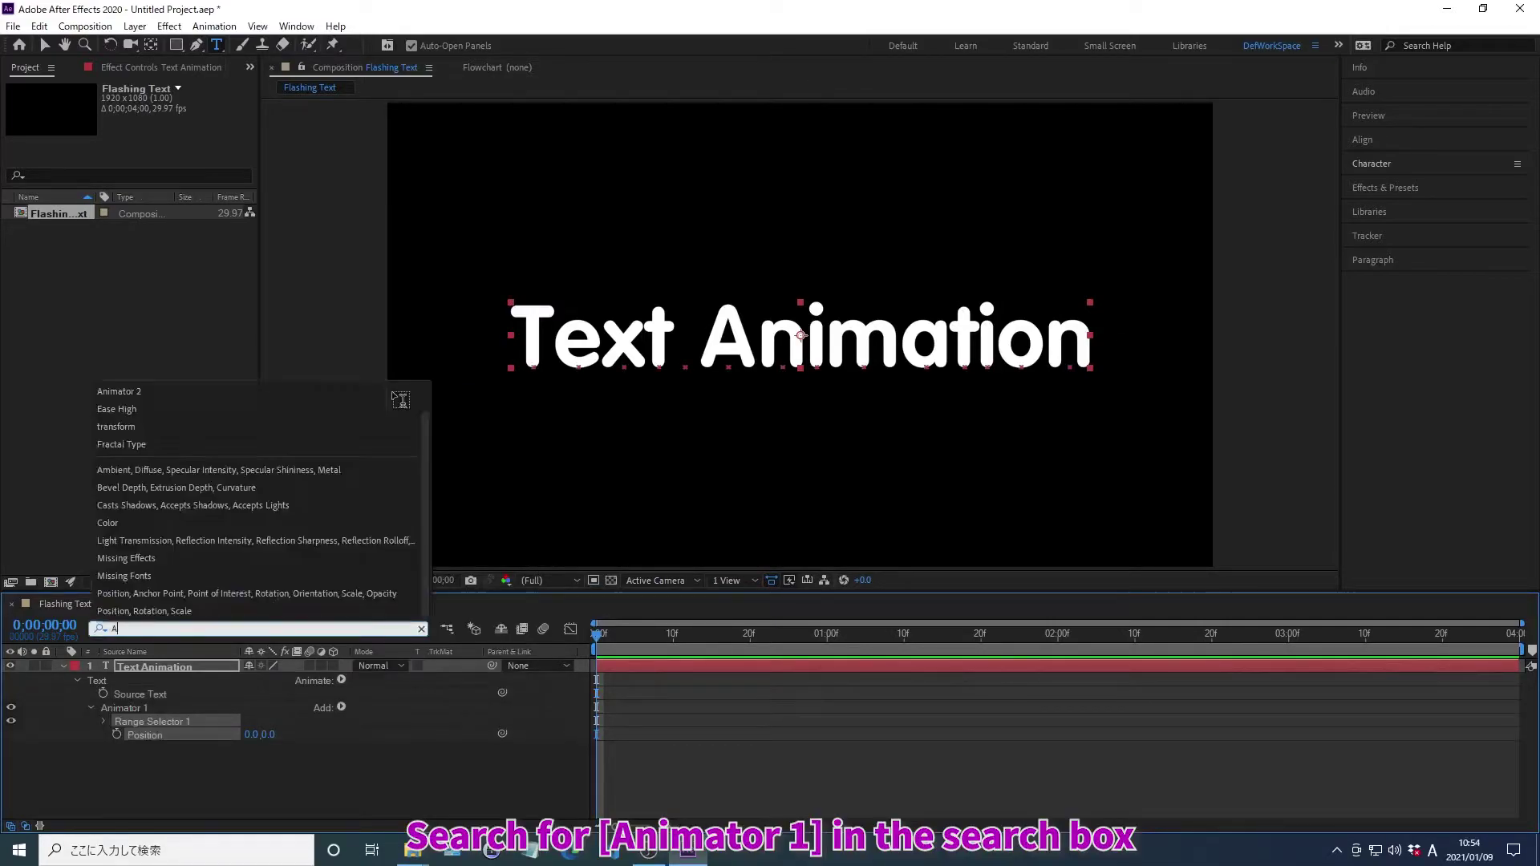
text(nimator 1)
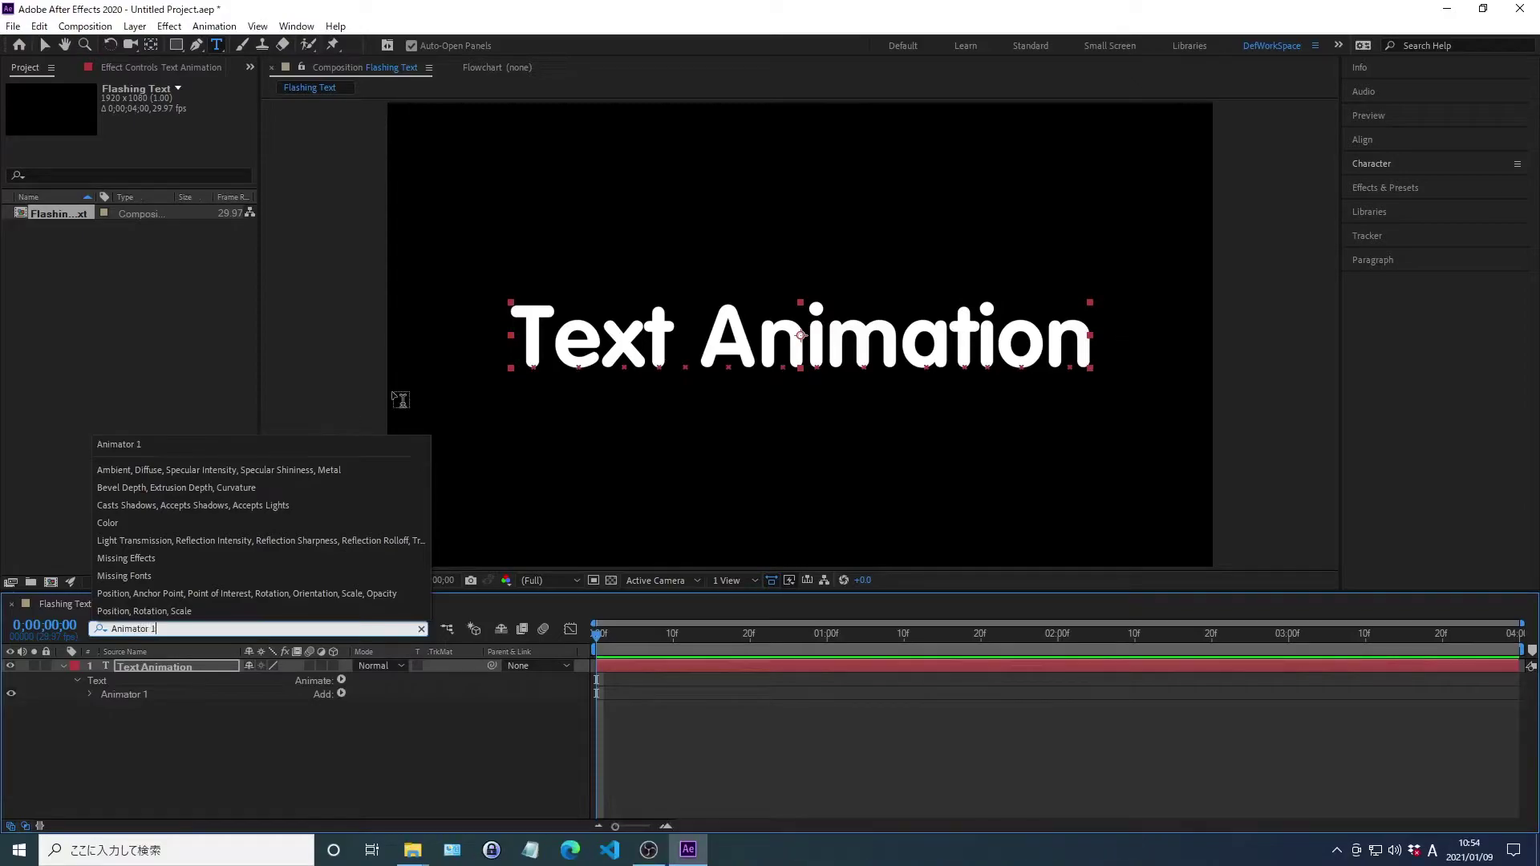
key(Return)
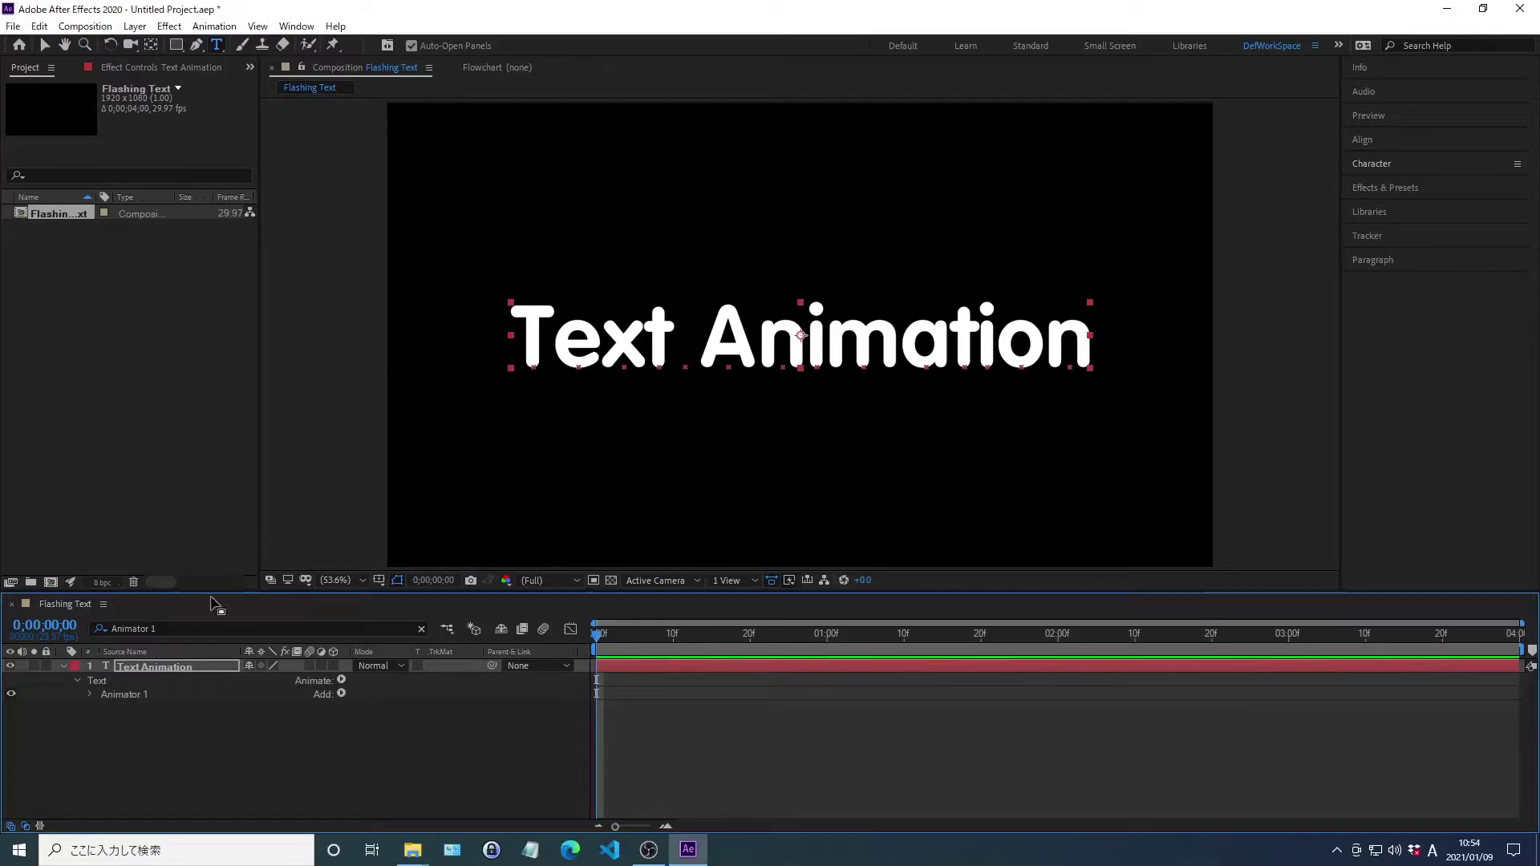
double_click(132, 694)
right_click(146, 721)
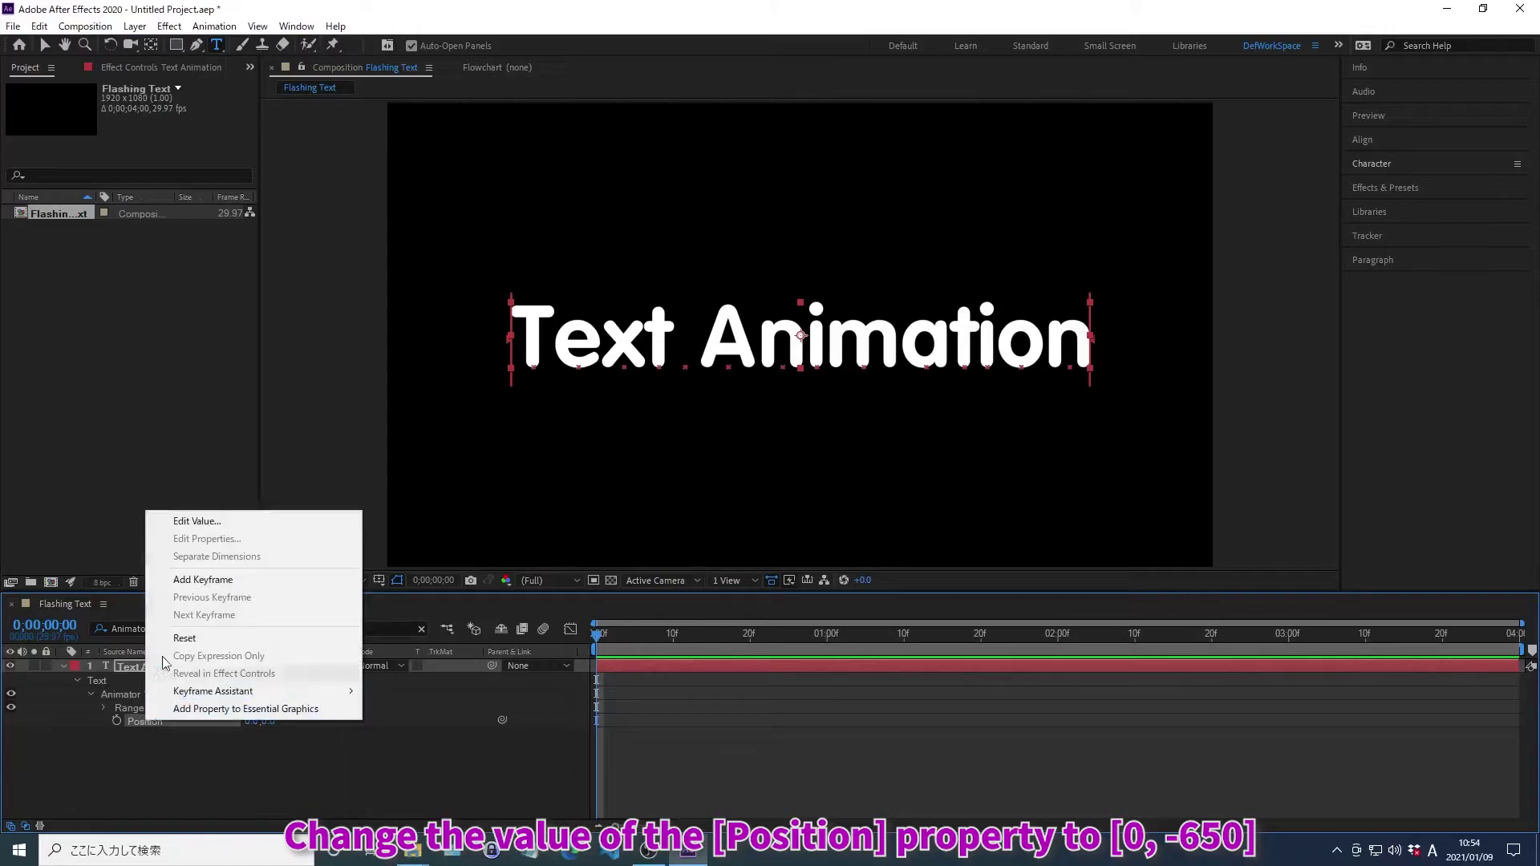
click(196, 523)
key(Tab)
text(-650)
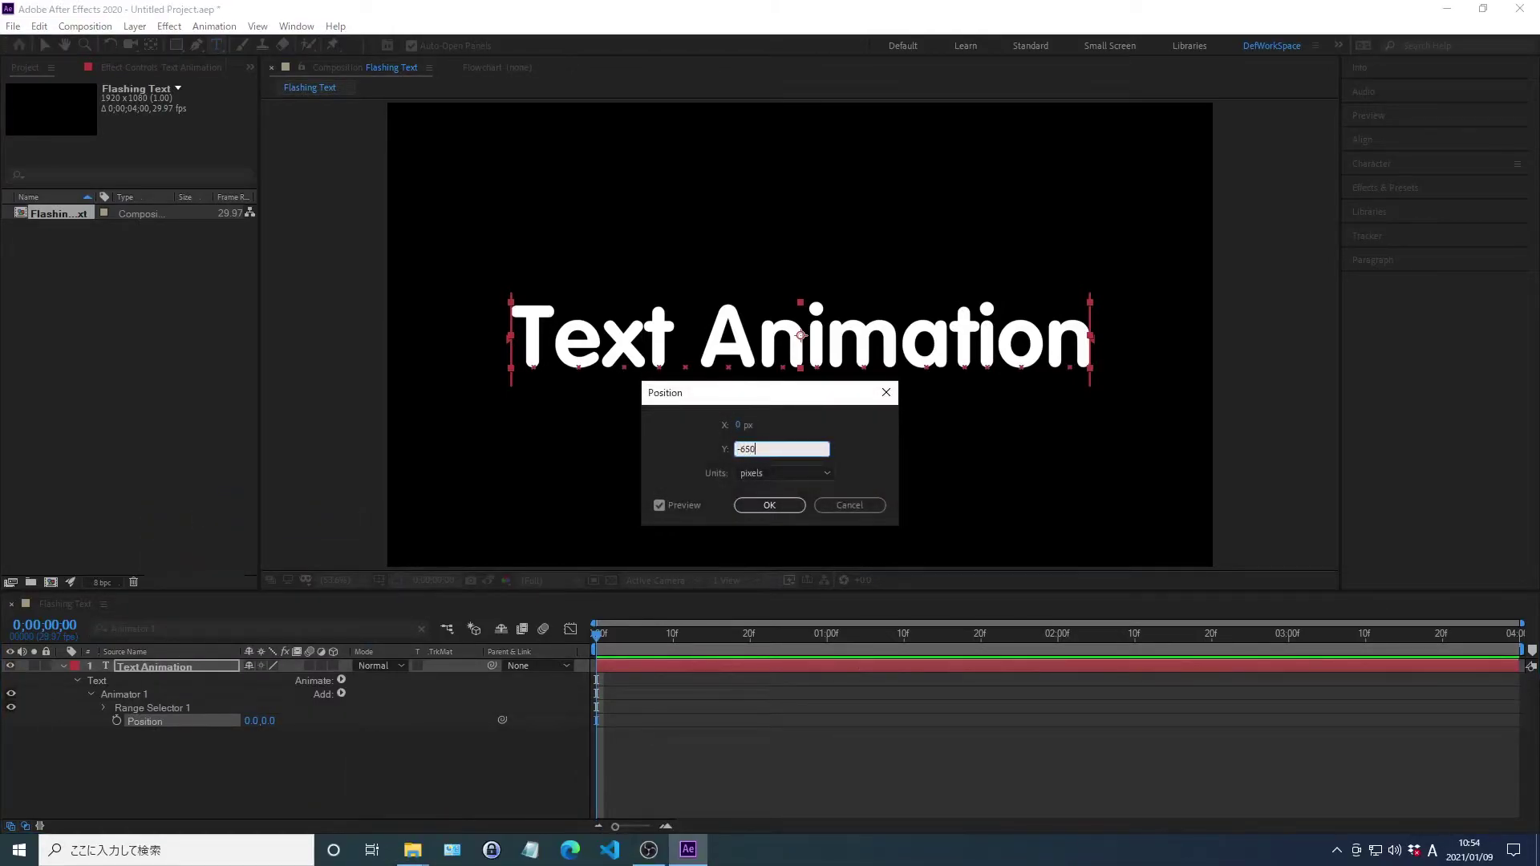
key(Return)
- Set the Offset of Range Selector 1 to -100% and create a keyframe for it at 0;00;00;00
key(ctrl+f)
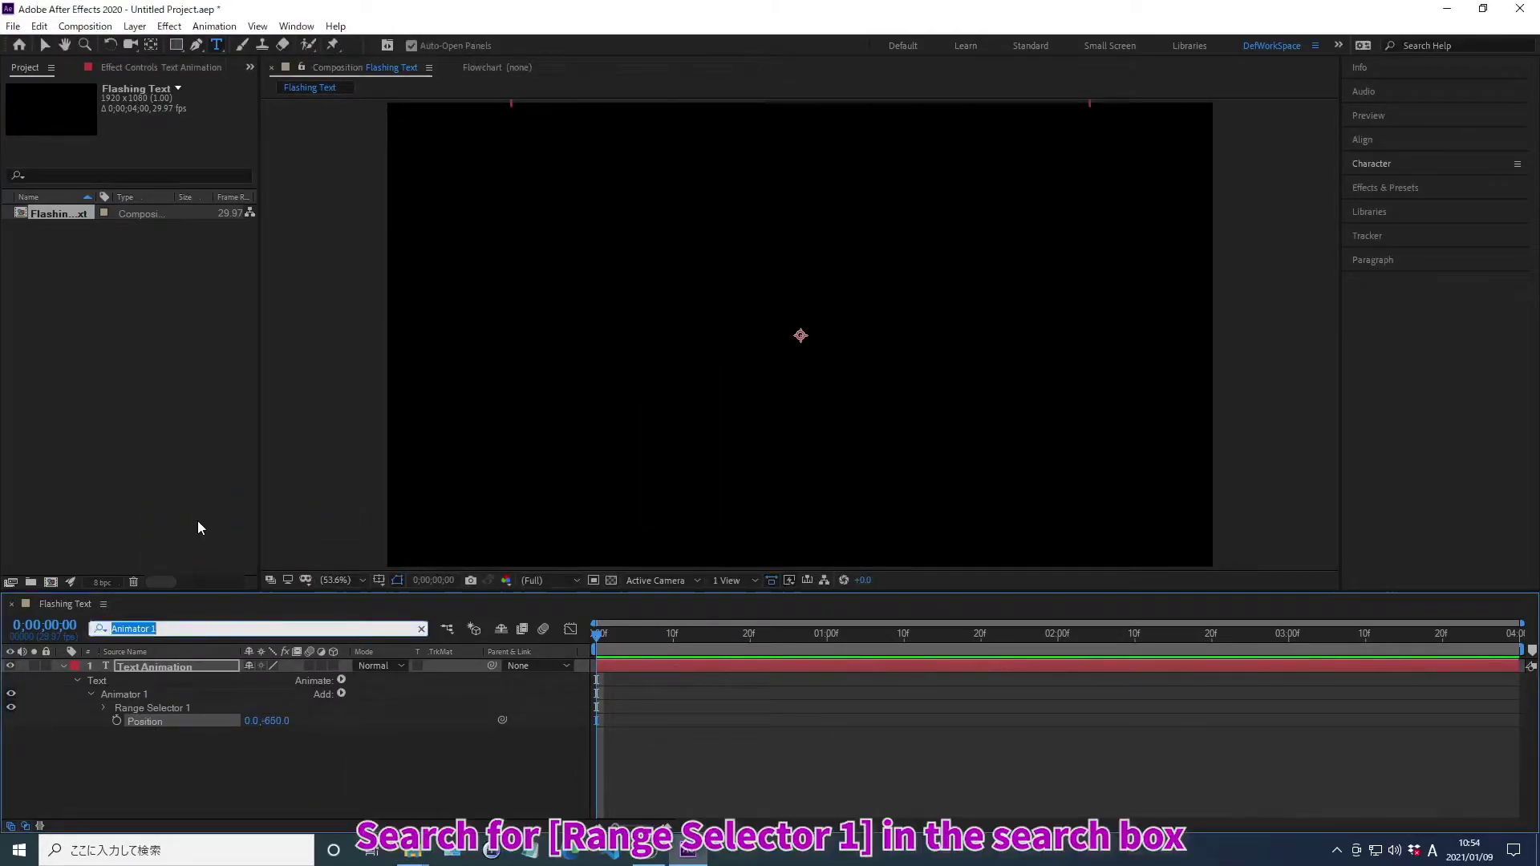
text(Range )
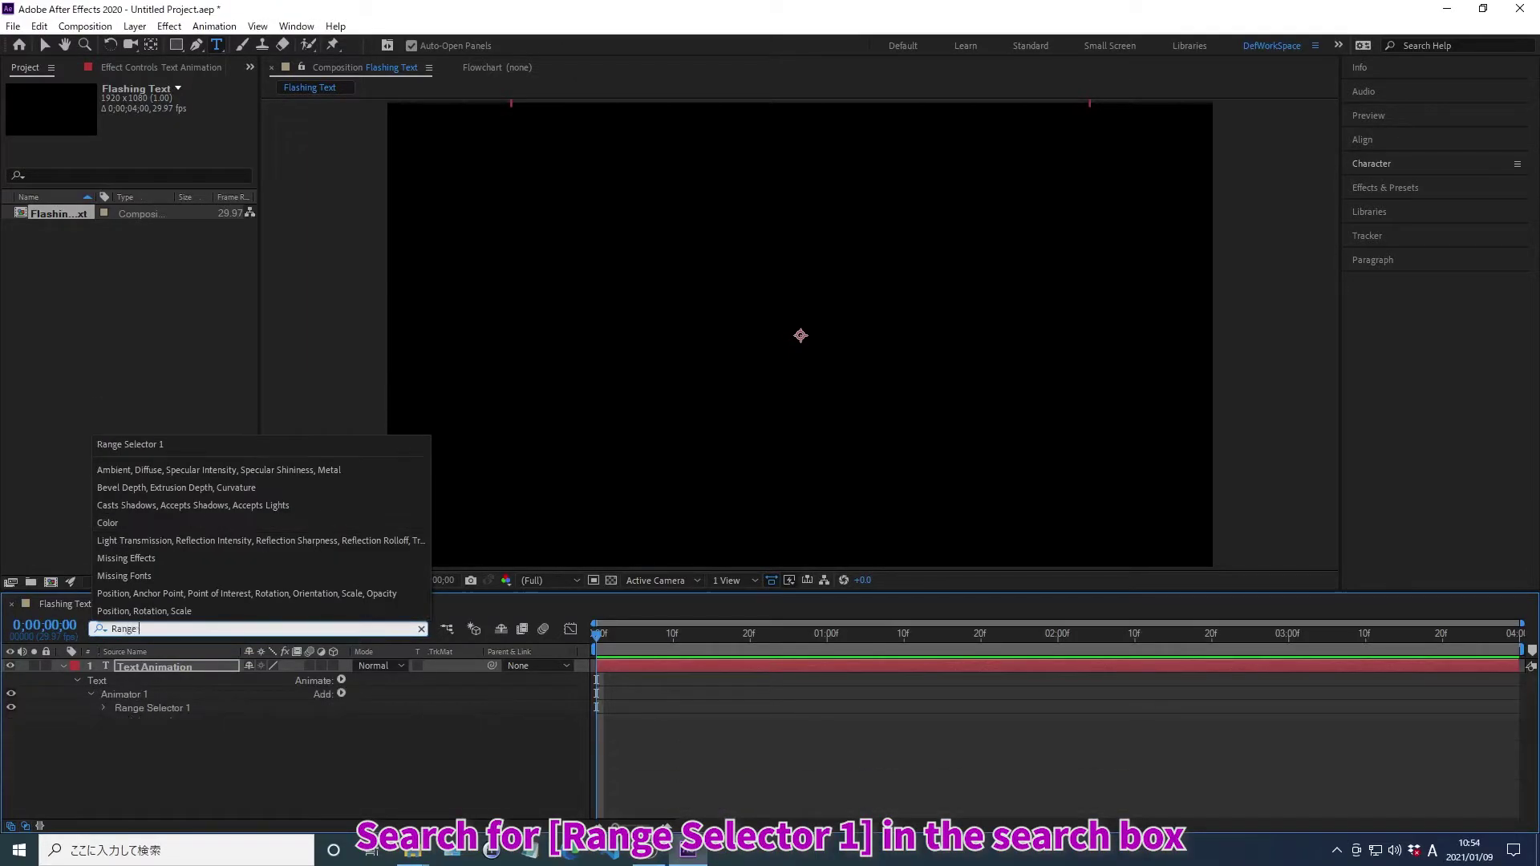
text(Selector 1)
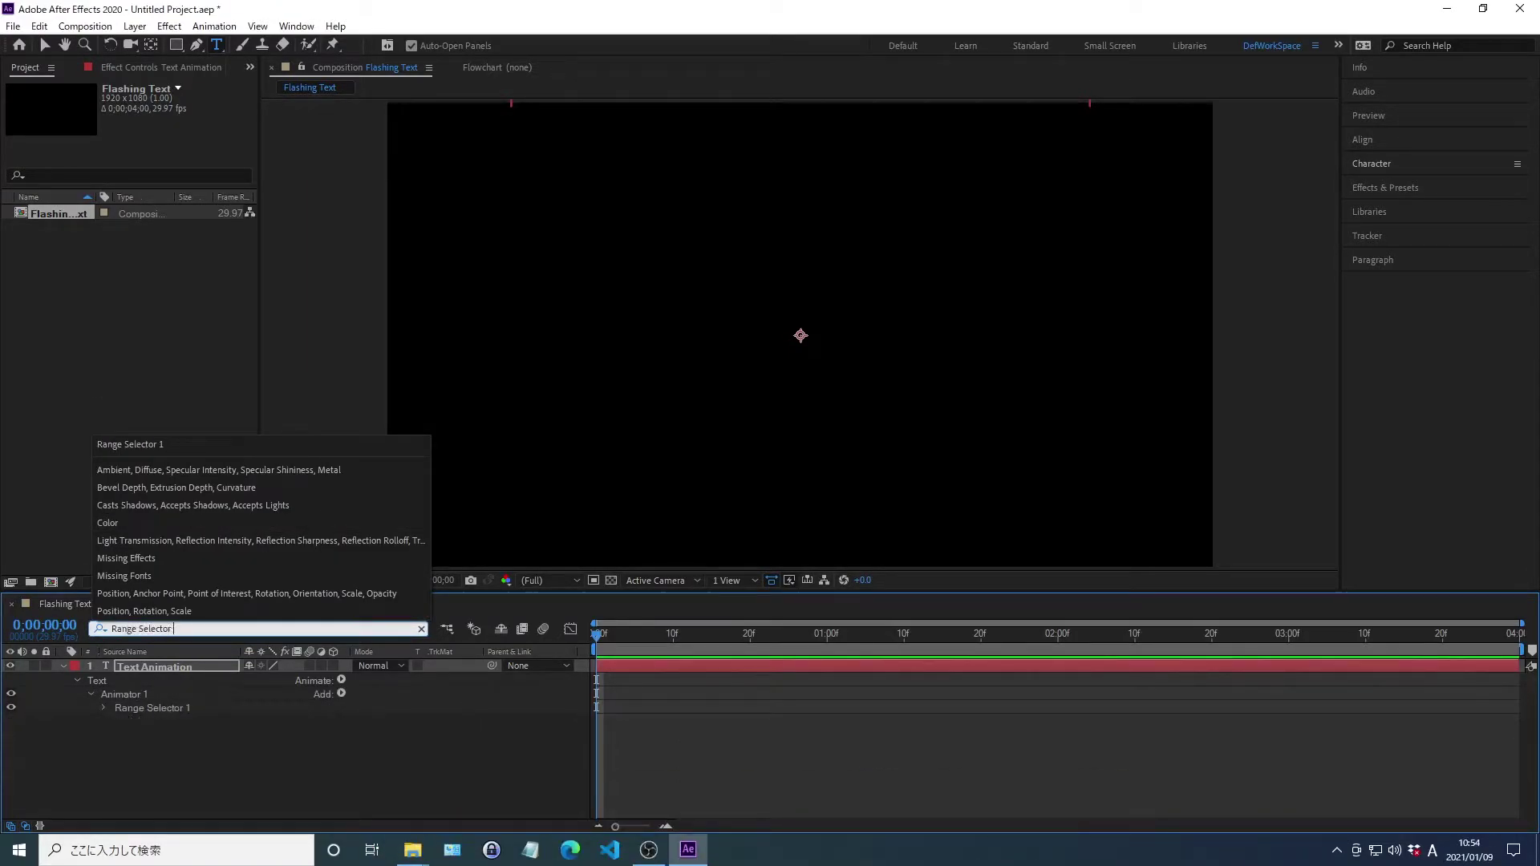
key(Return)
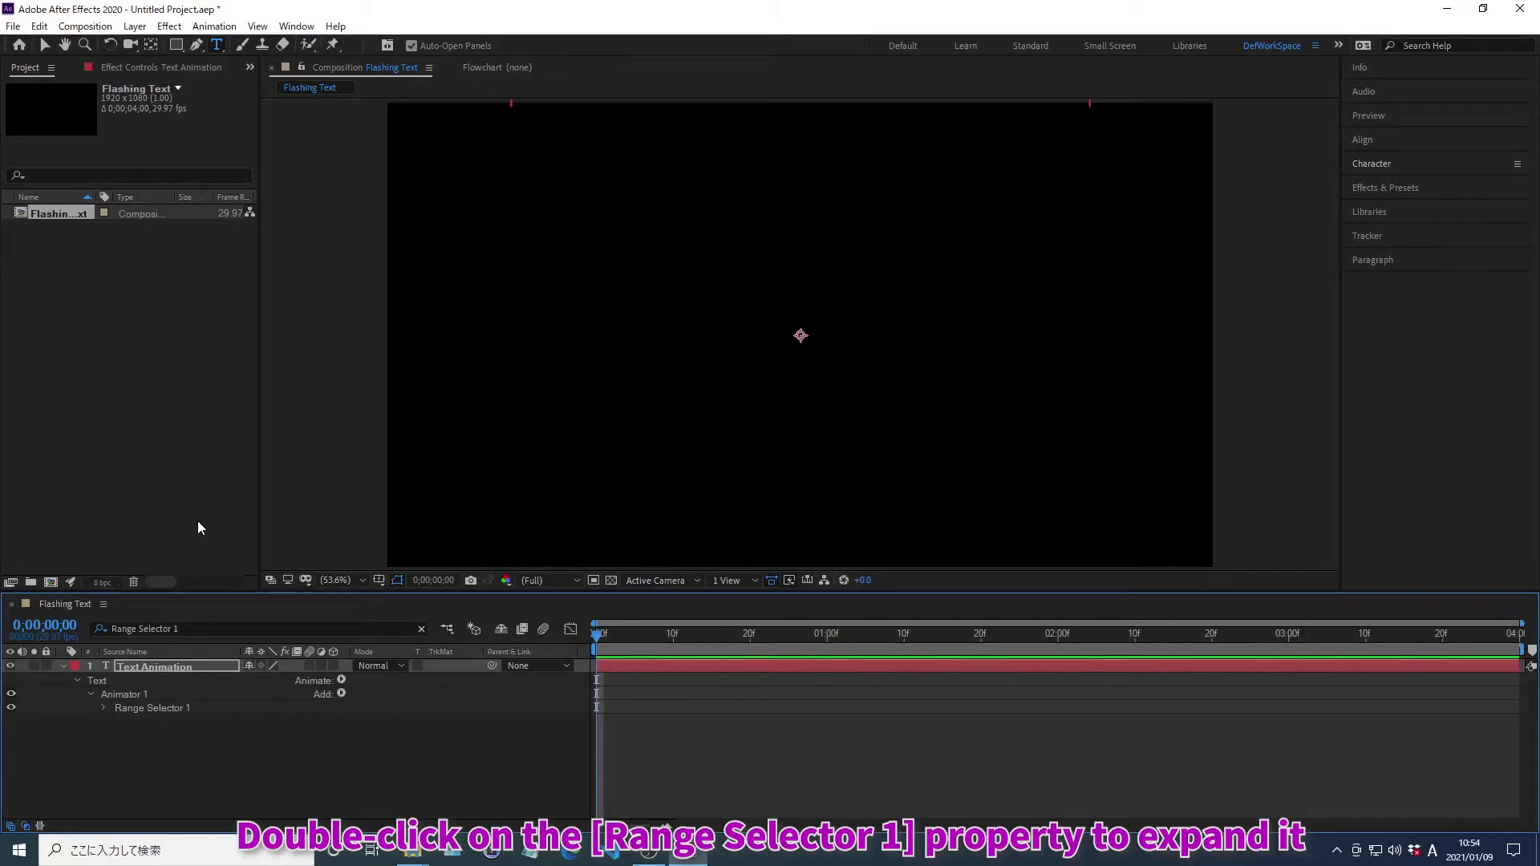
double_click(152, 708)
right_click(154, 748)
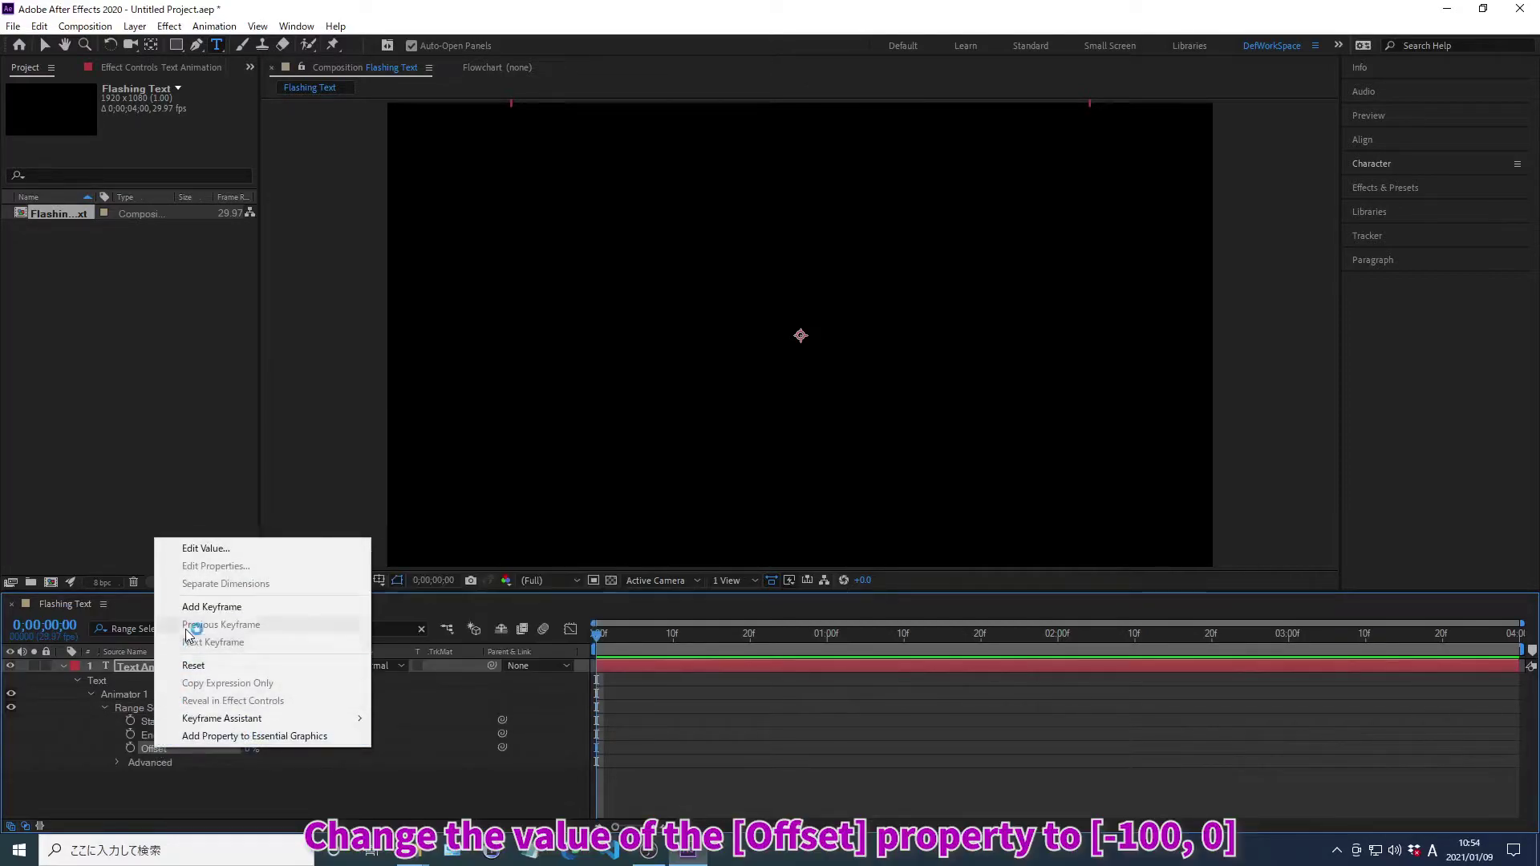
click(205, 548)
text(-100)
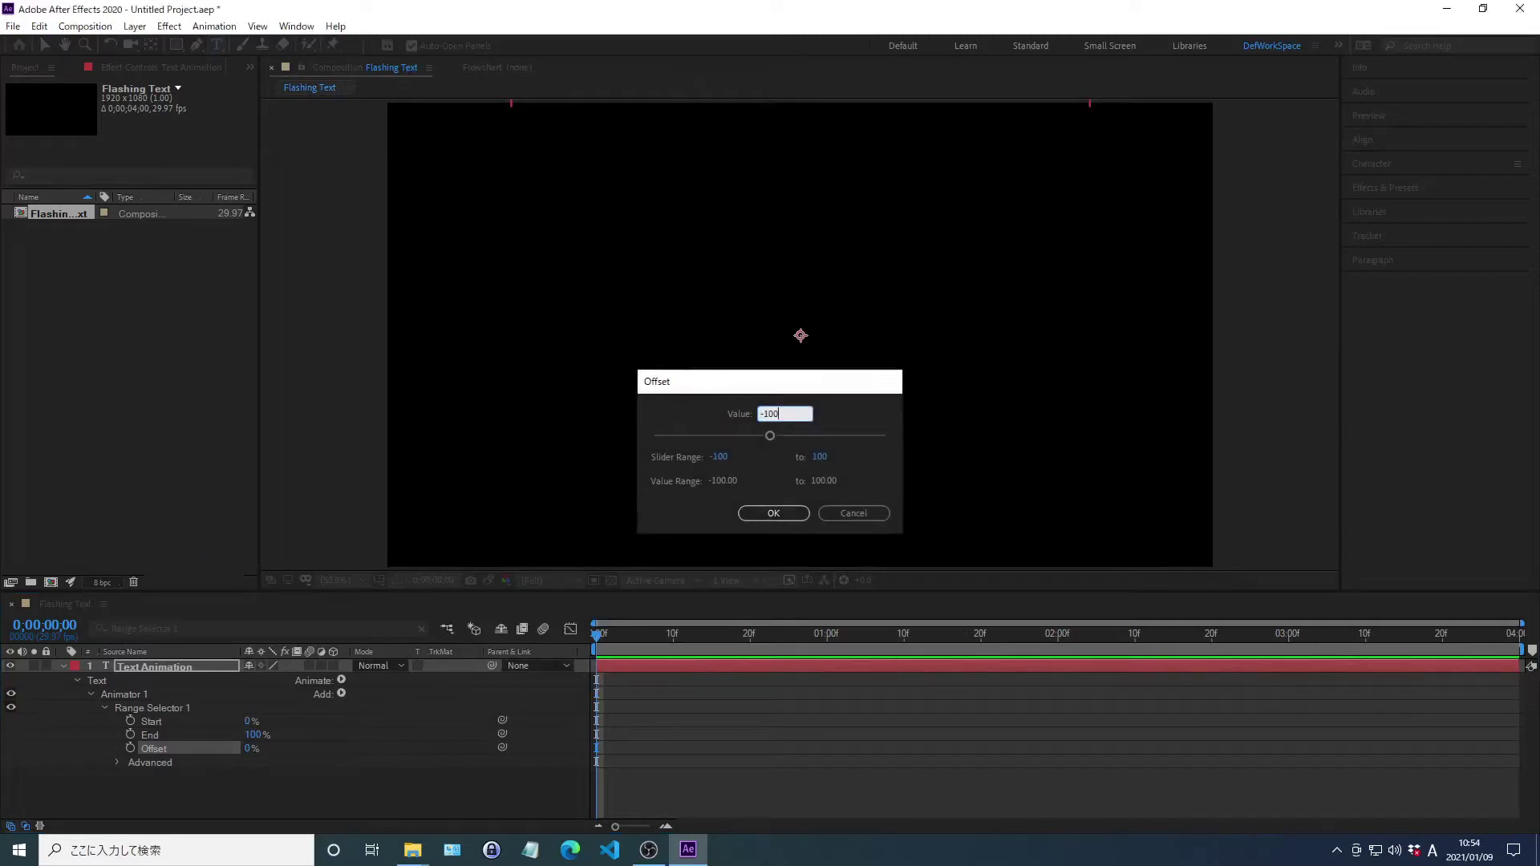
key(Return)
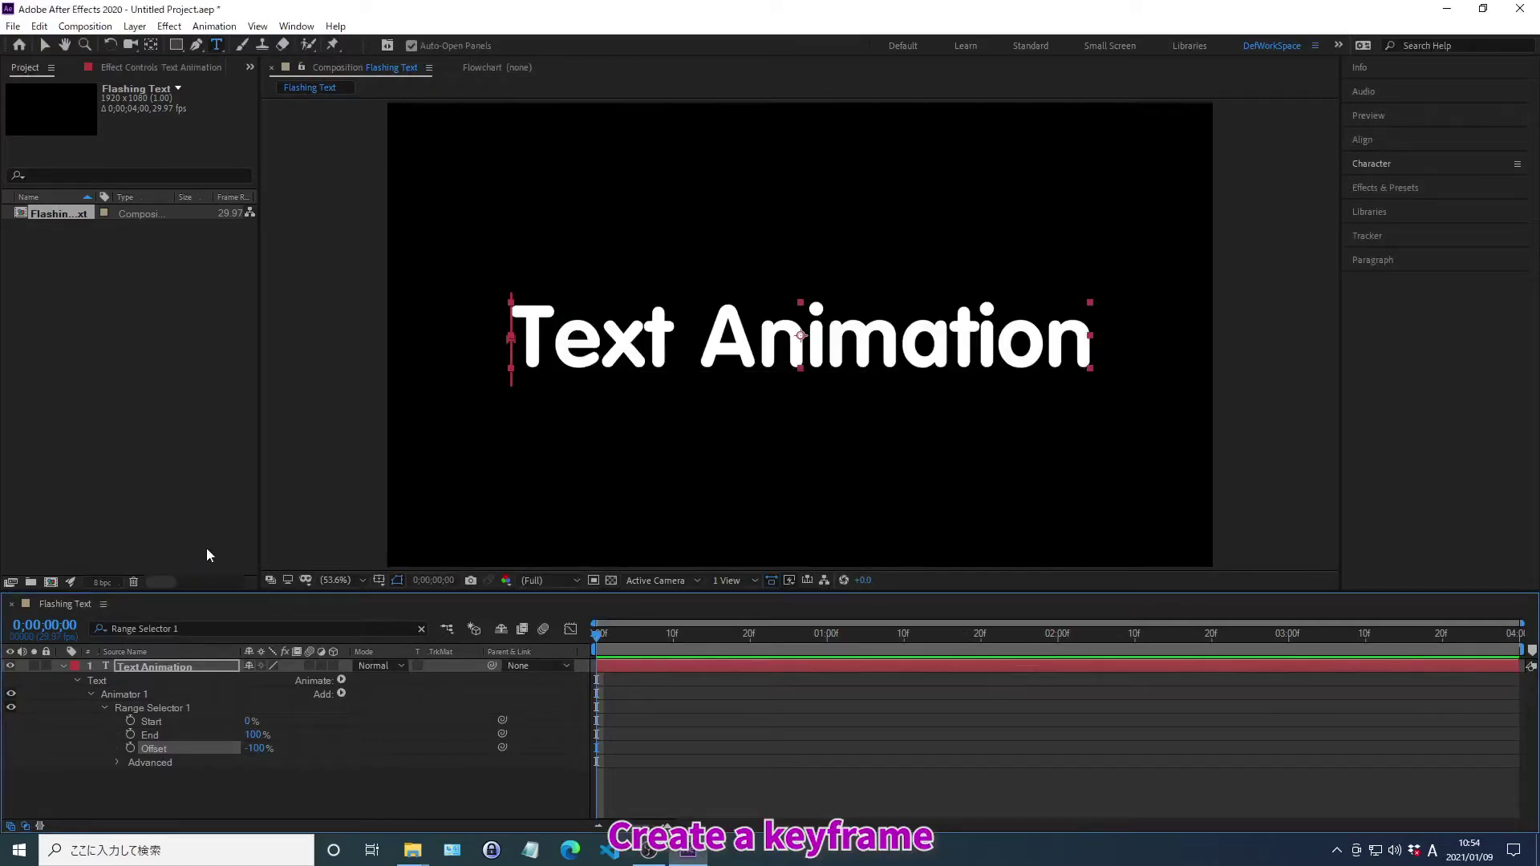
click(130, 748)
- Go to 0;00;01;00 and set the Range Selector 1 Offset to 100% there
key(alt+shift+j)
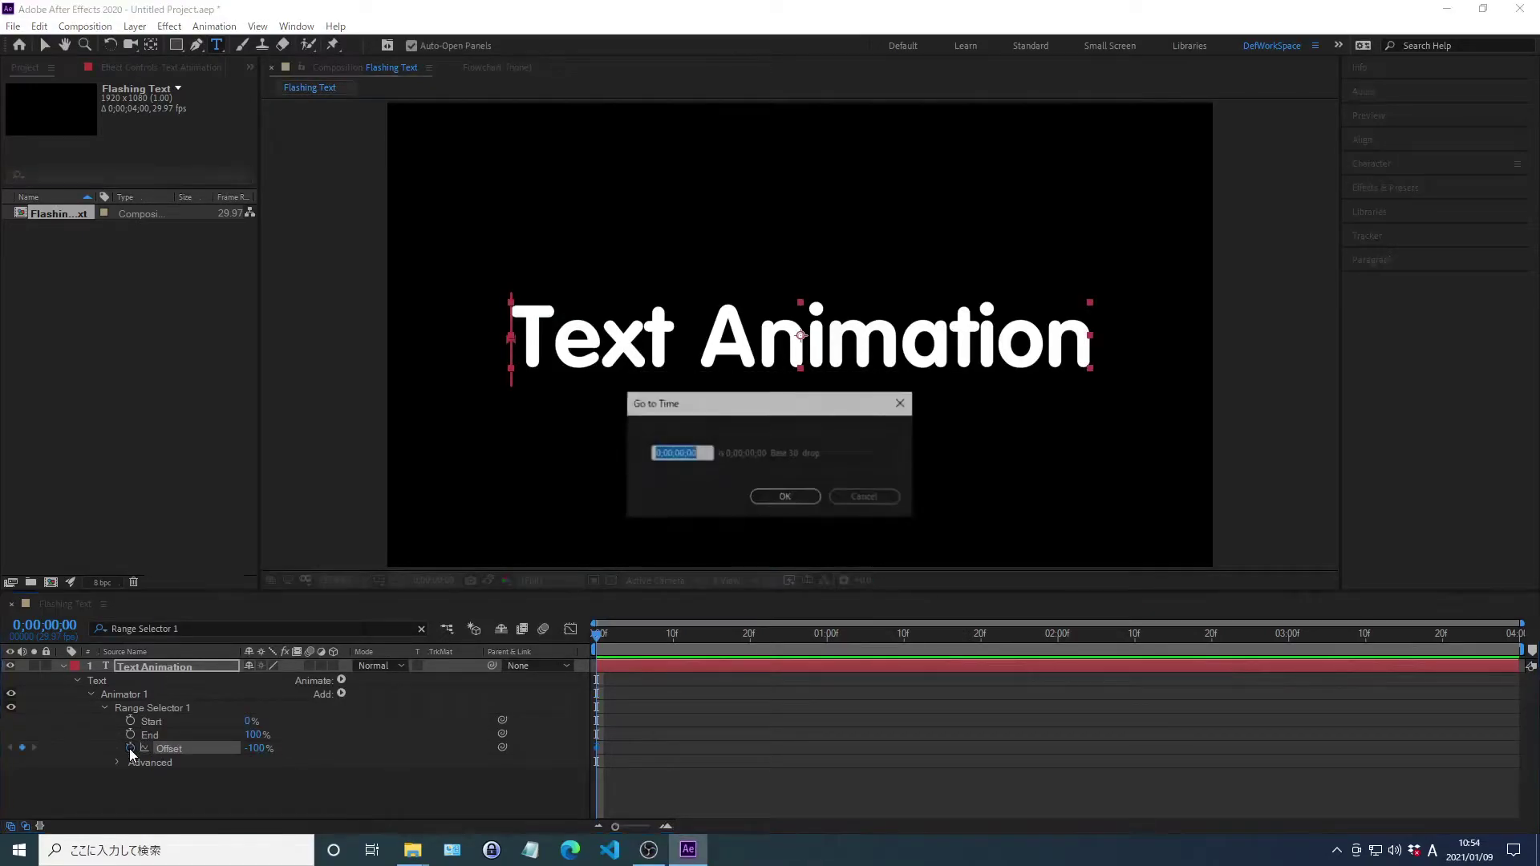
text(0;00;01;00)
key(Return)
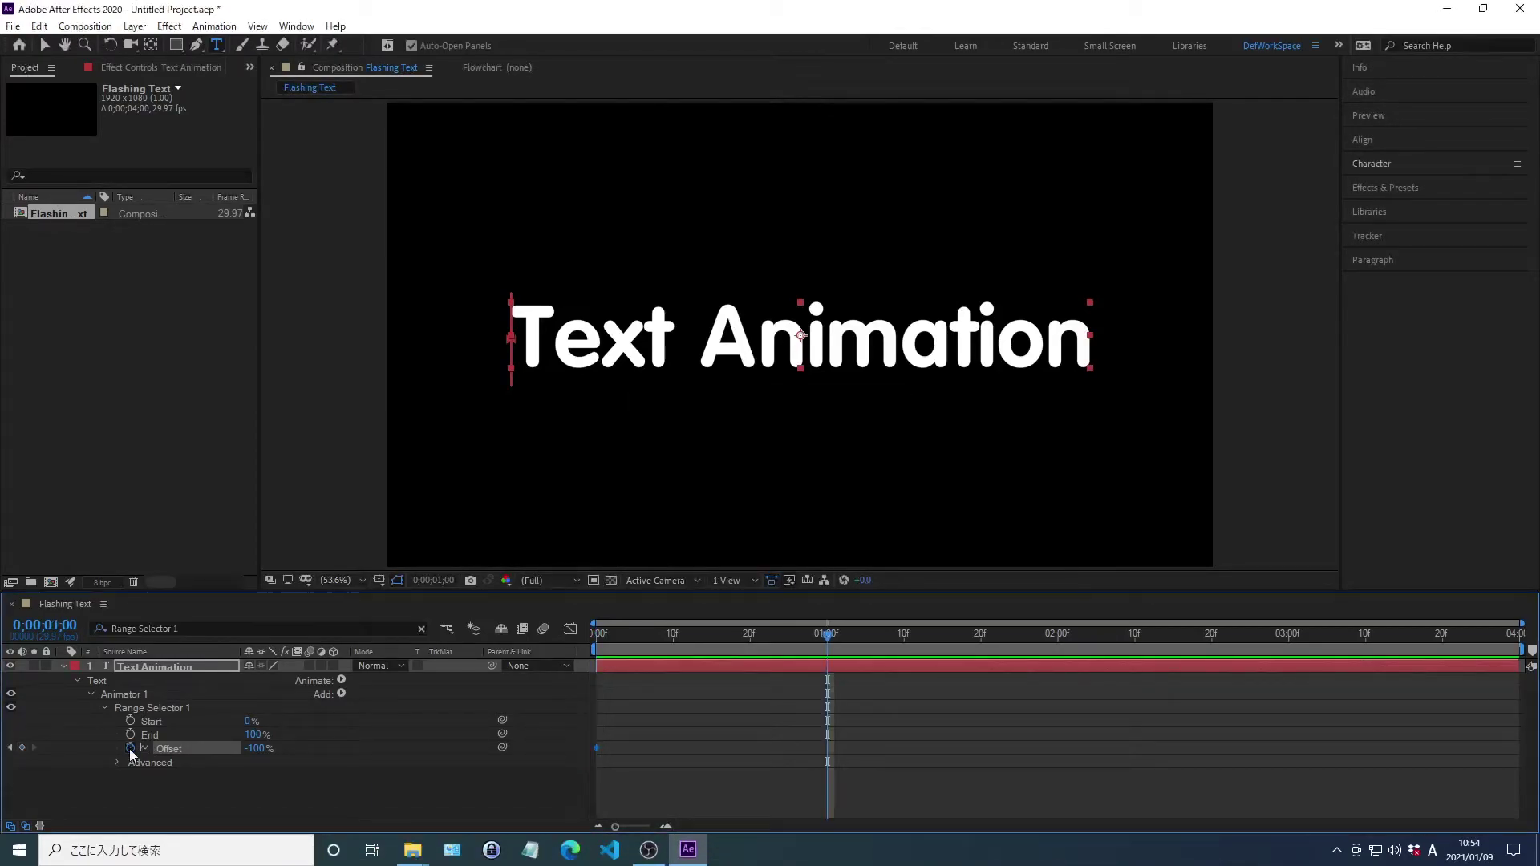
right_click(170, 753)
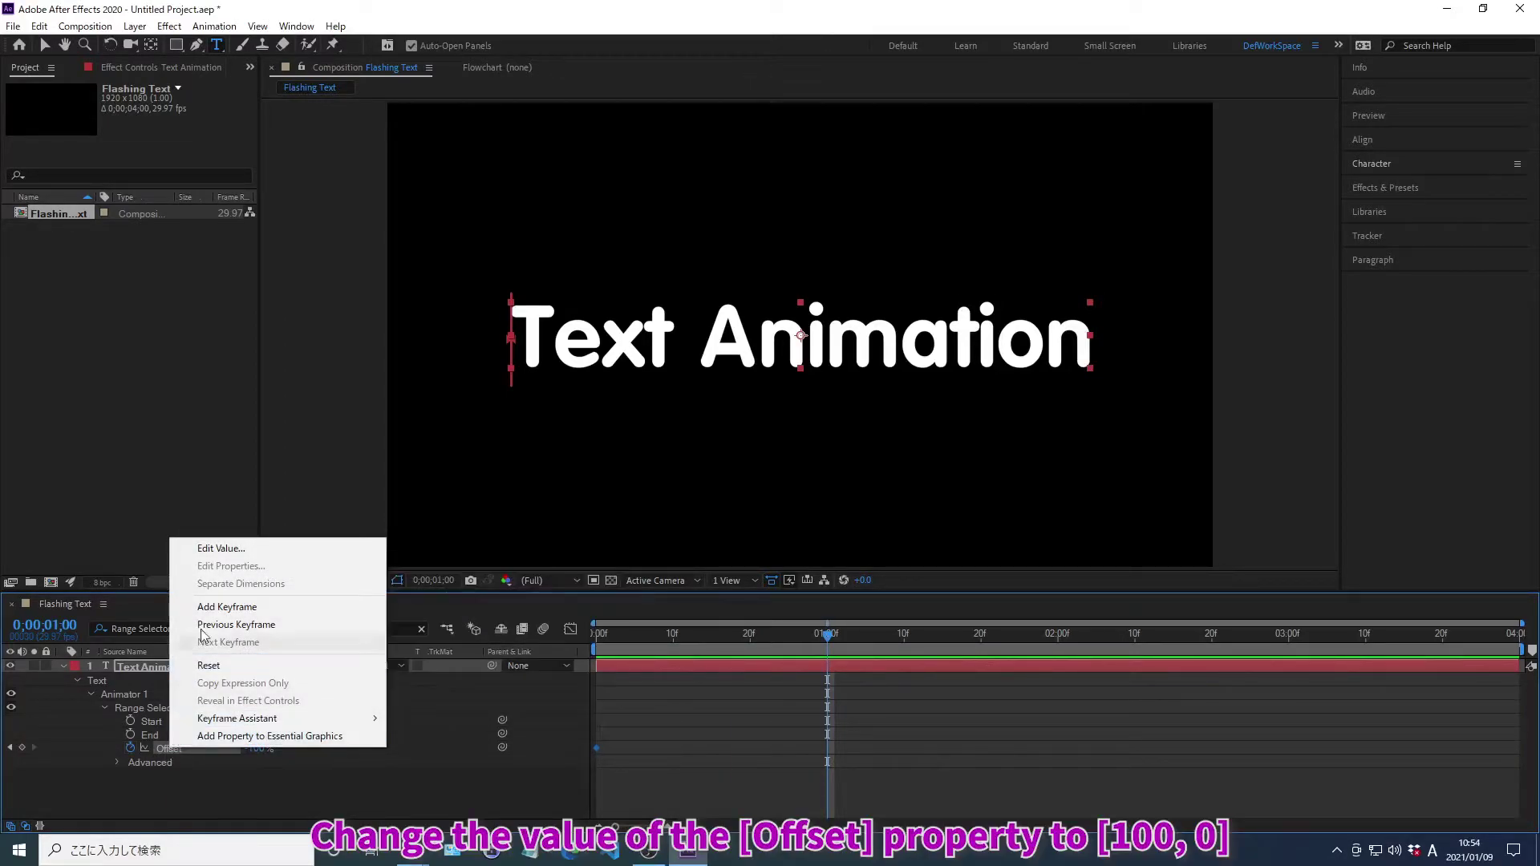
click(221, 549)
text(100)
key(Return)
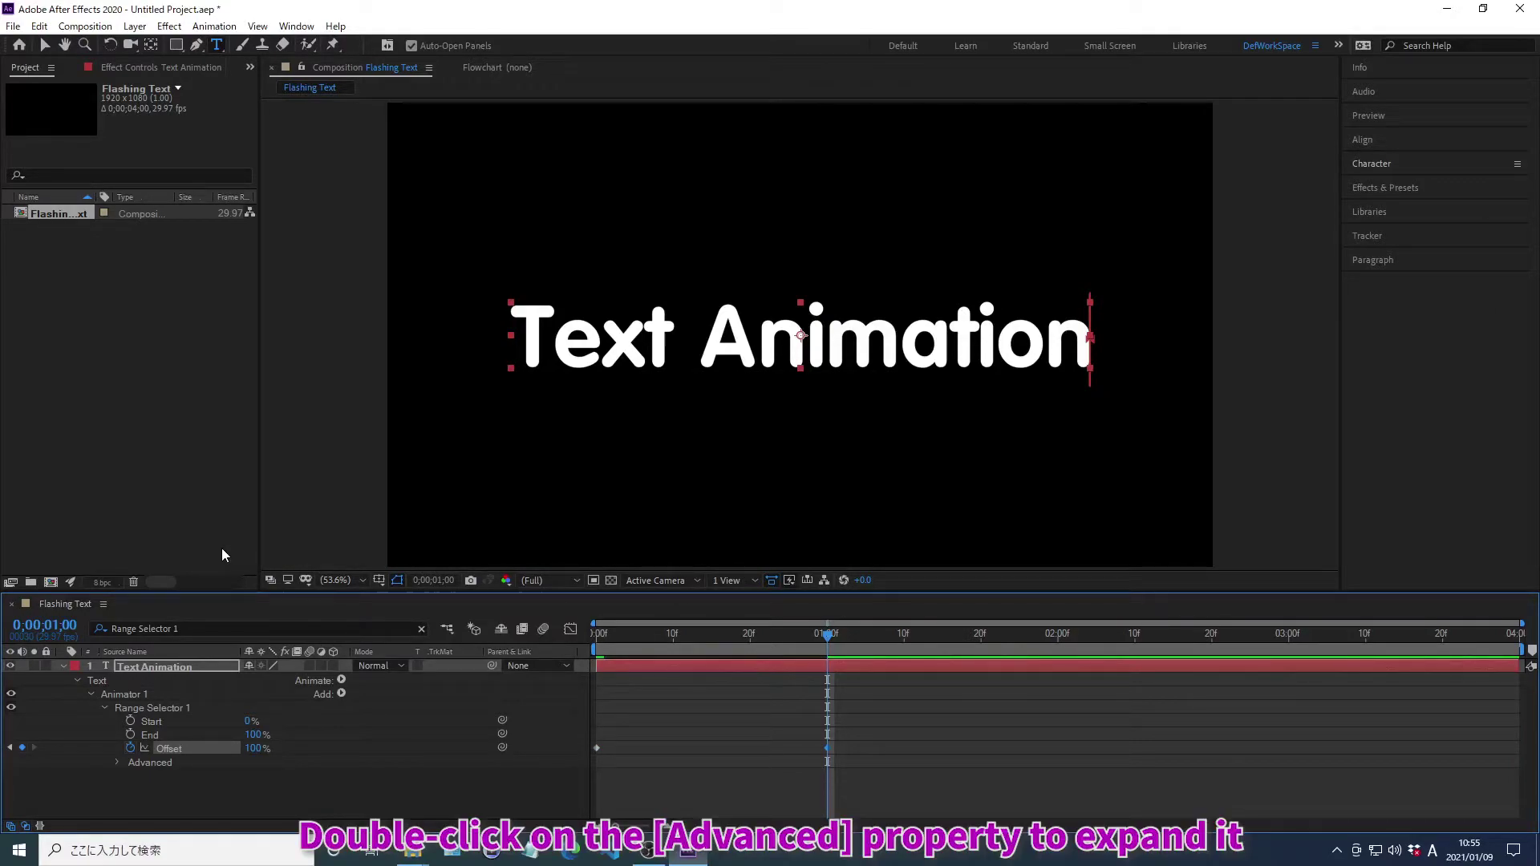
- Expand the Advanced properties of Range Selector 1 and set its Shape to Ramp Up
double_click(151, 762)
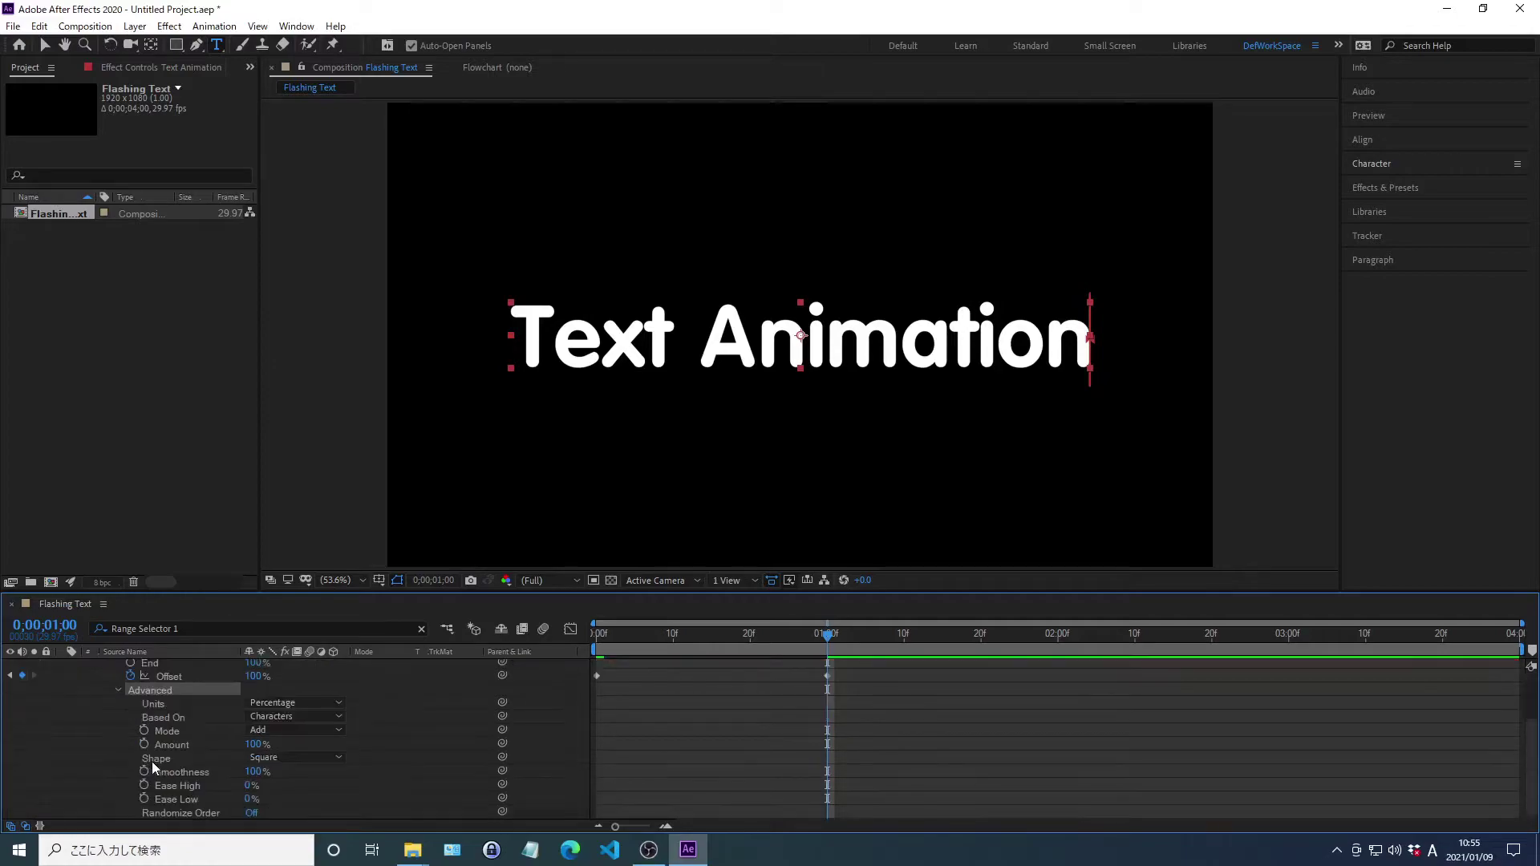
click(266, 759)
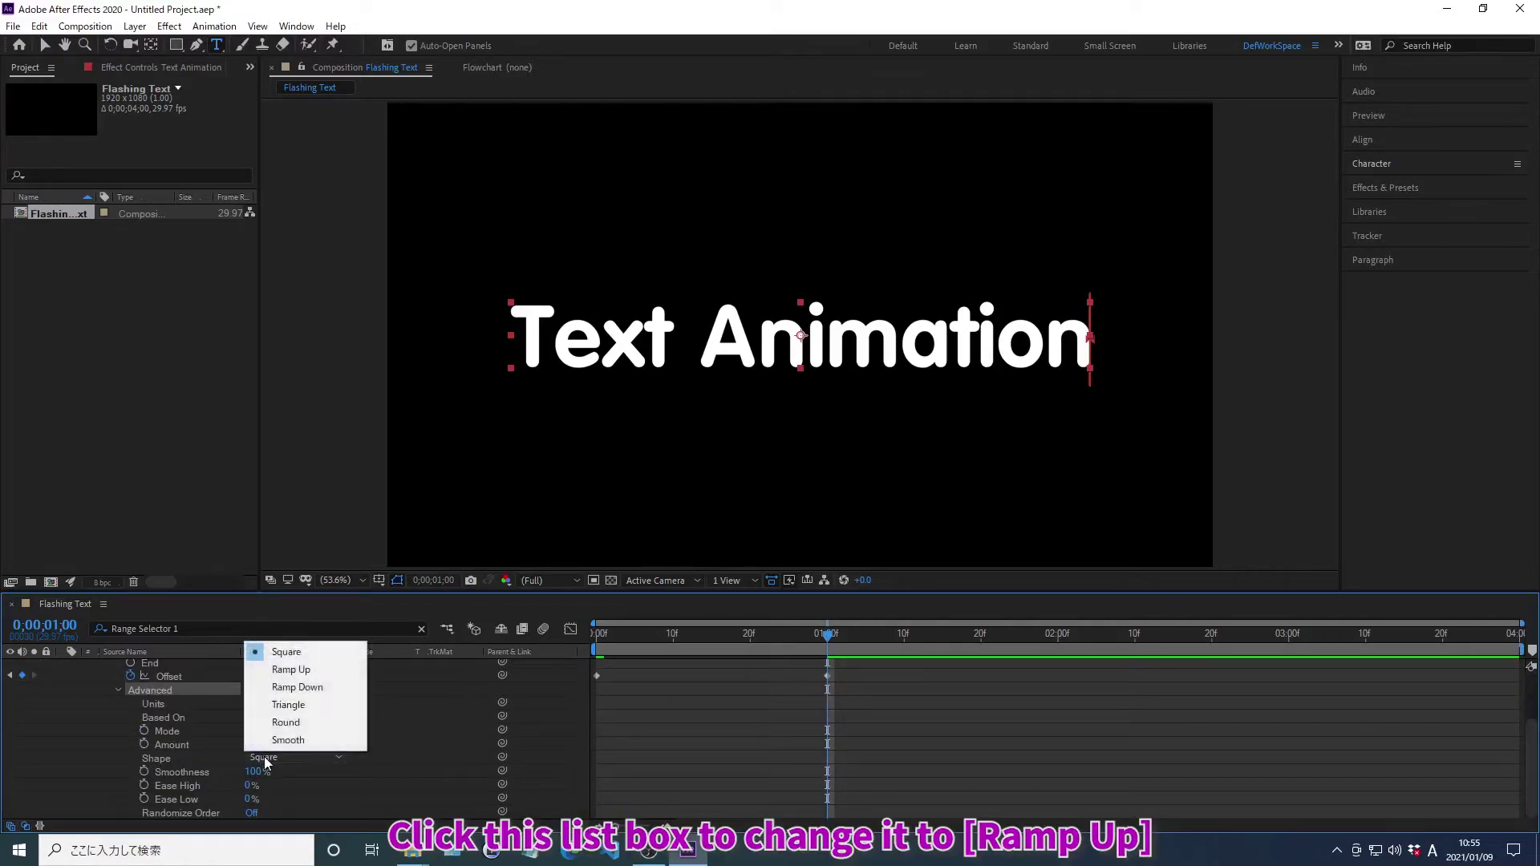
click(291, 668)
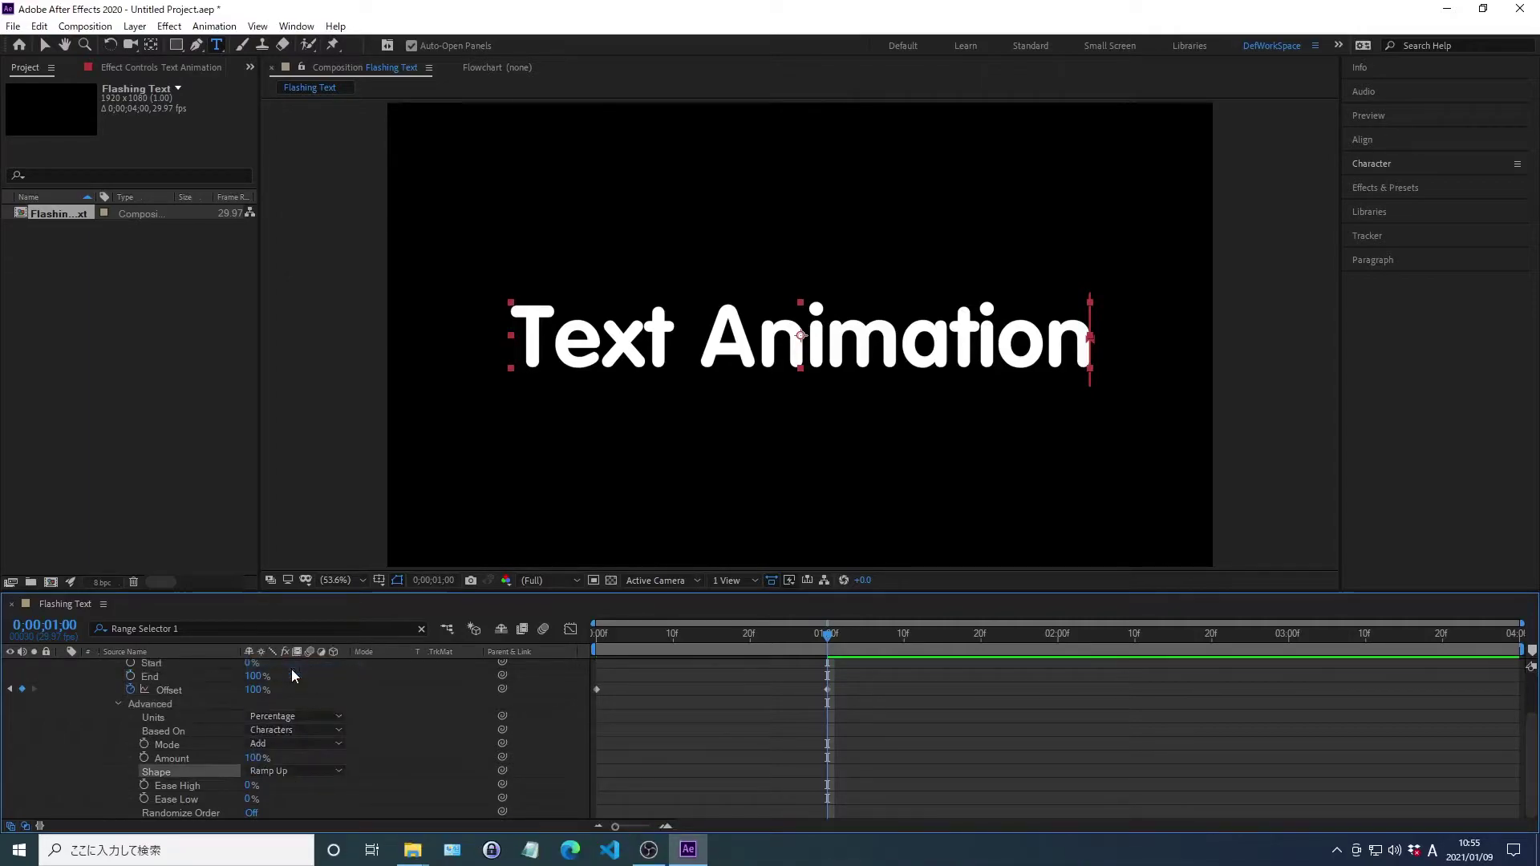
- Set the range selector's Ease High and Ease Low to 50% each and turn on Randomize Order
right_click(178, 787)
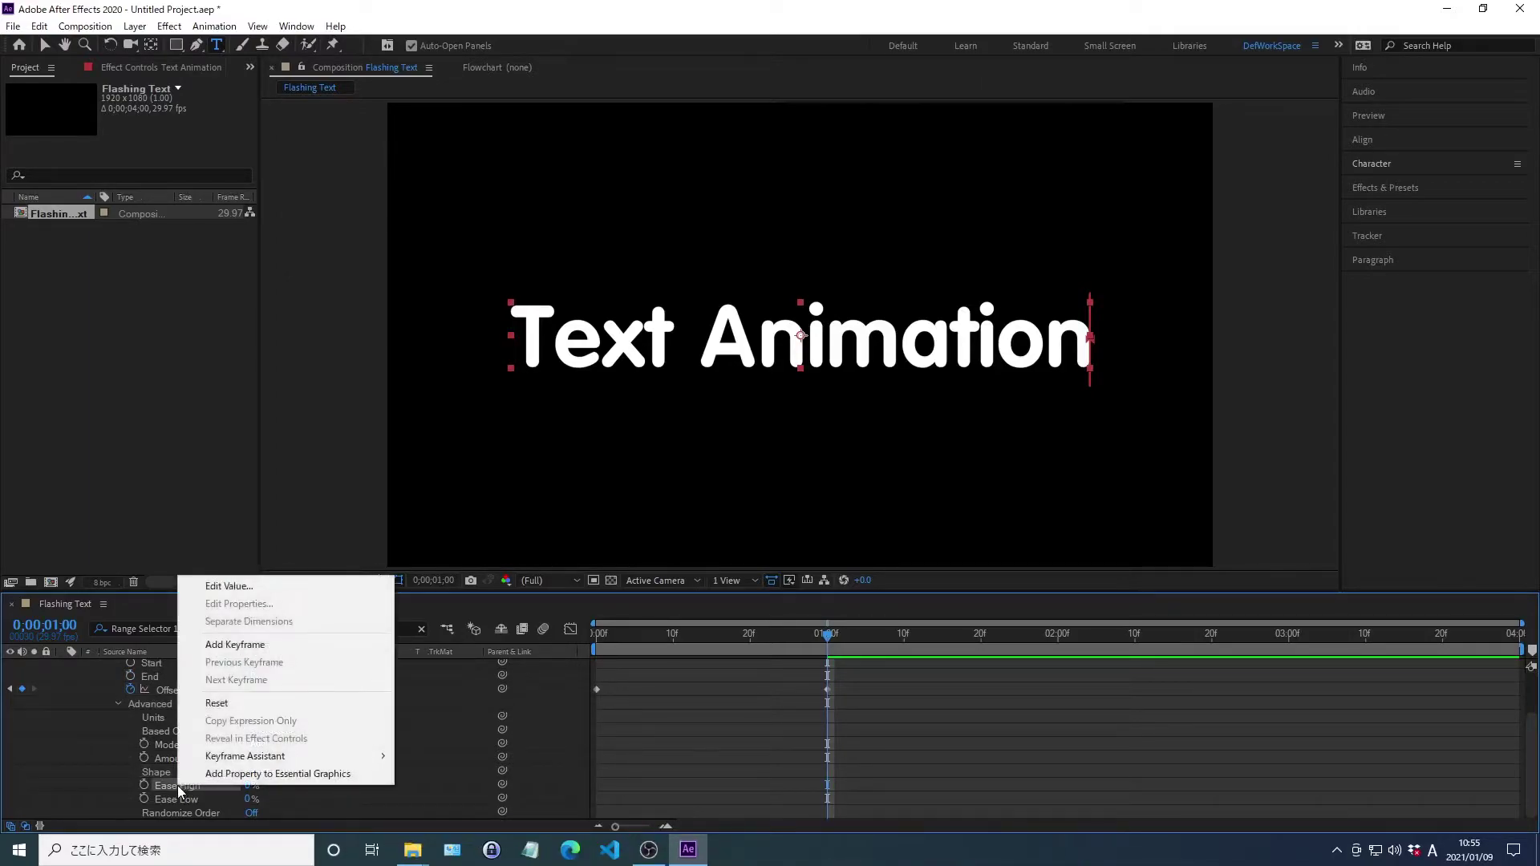
click(229, 586)
text(50)
key(Return)
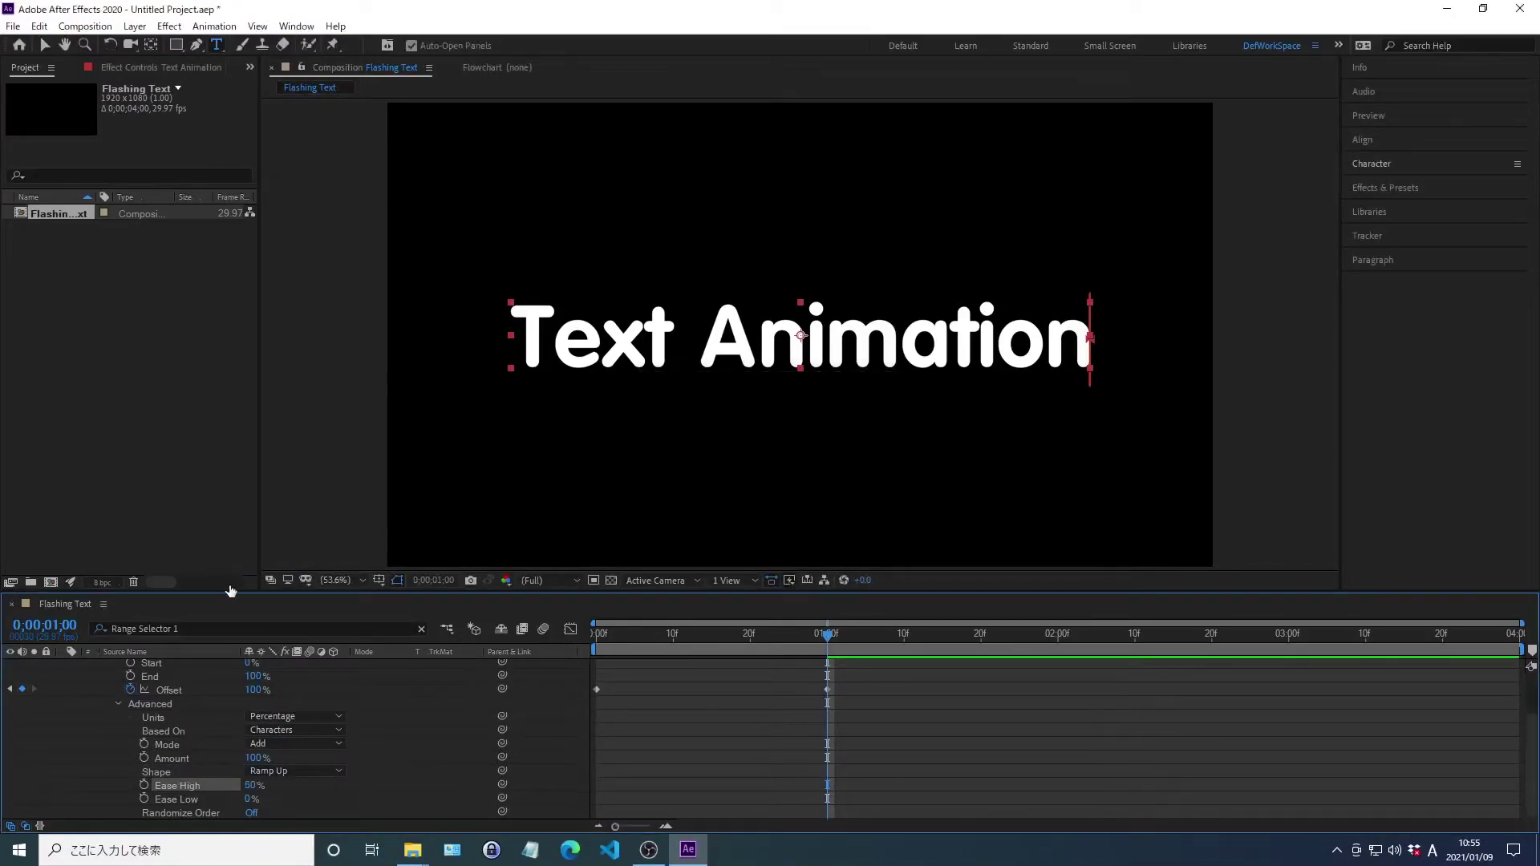
right_click(180, 799)
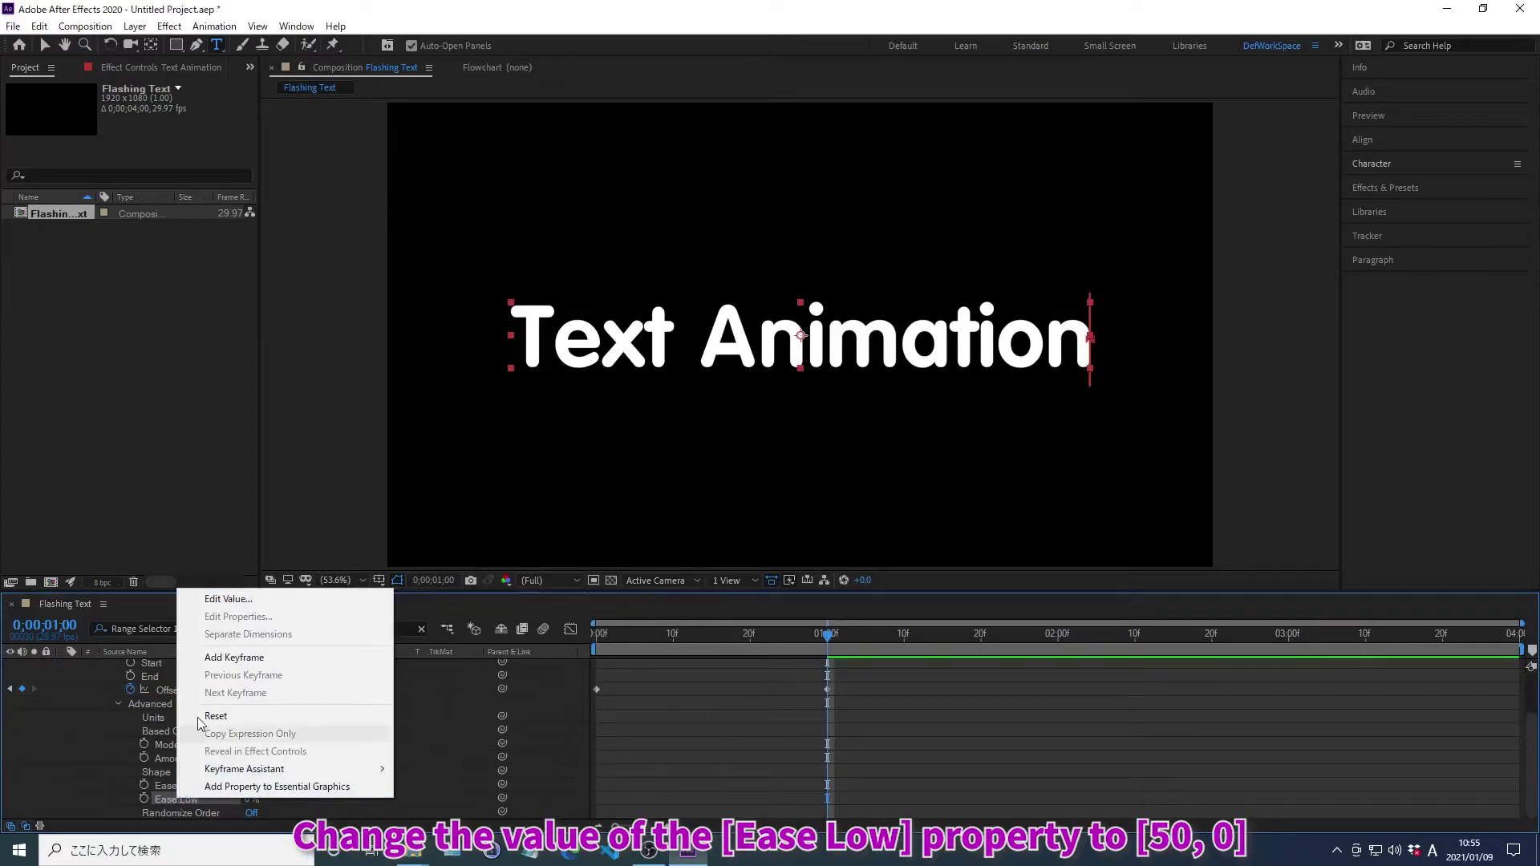
click(228, 599)
text(50)
key(Return)
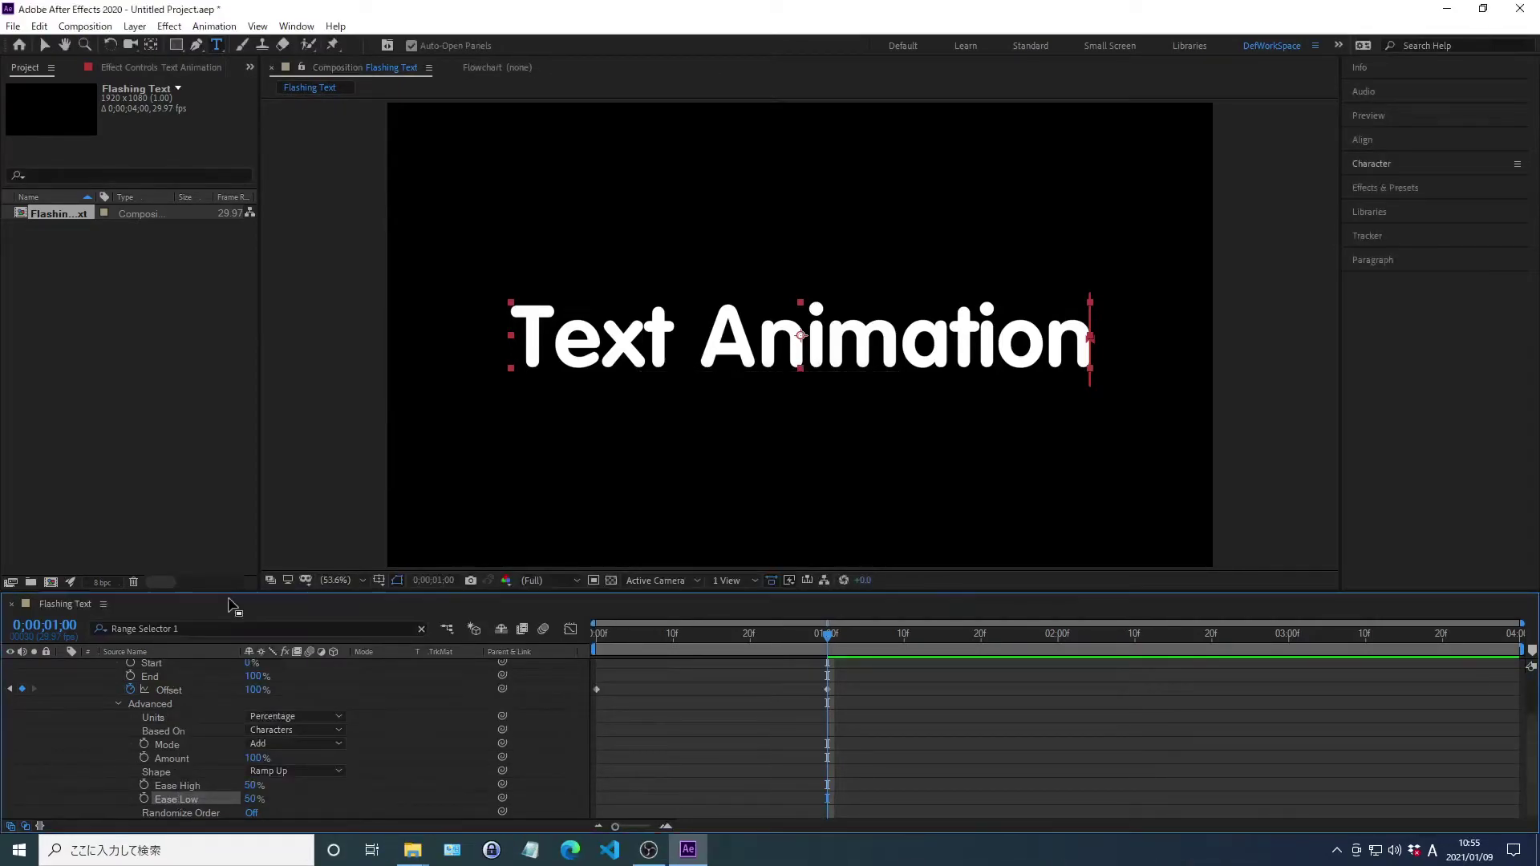
click(253, 813)
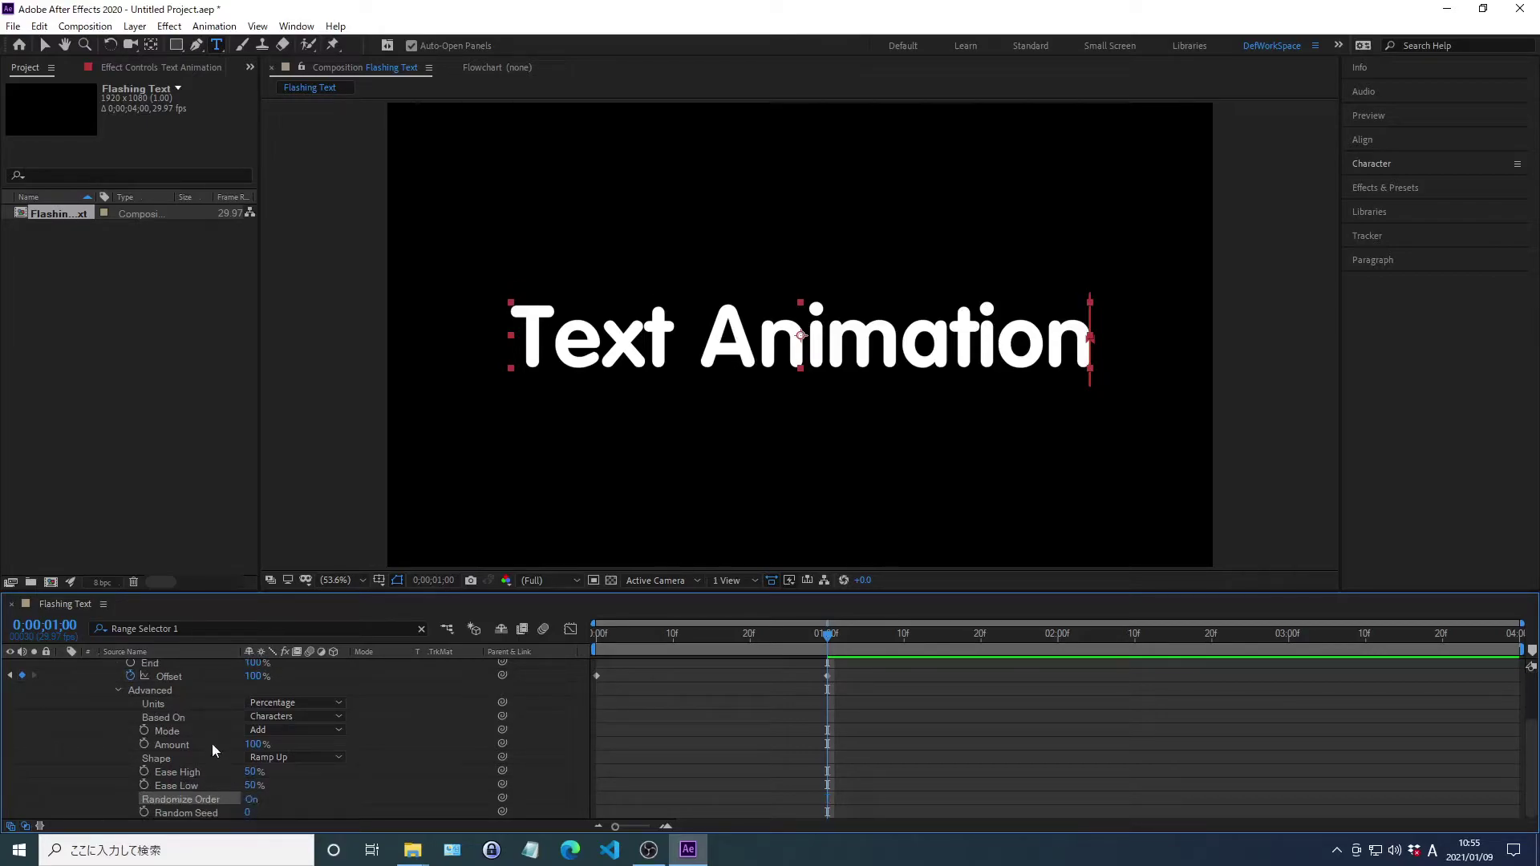
- Apply Easy Ease to the Offset keyframes and lengthen both speed graph handles inward to form a sharp central peak
click(170, 678)
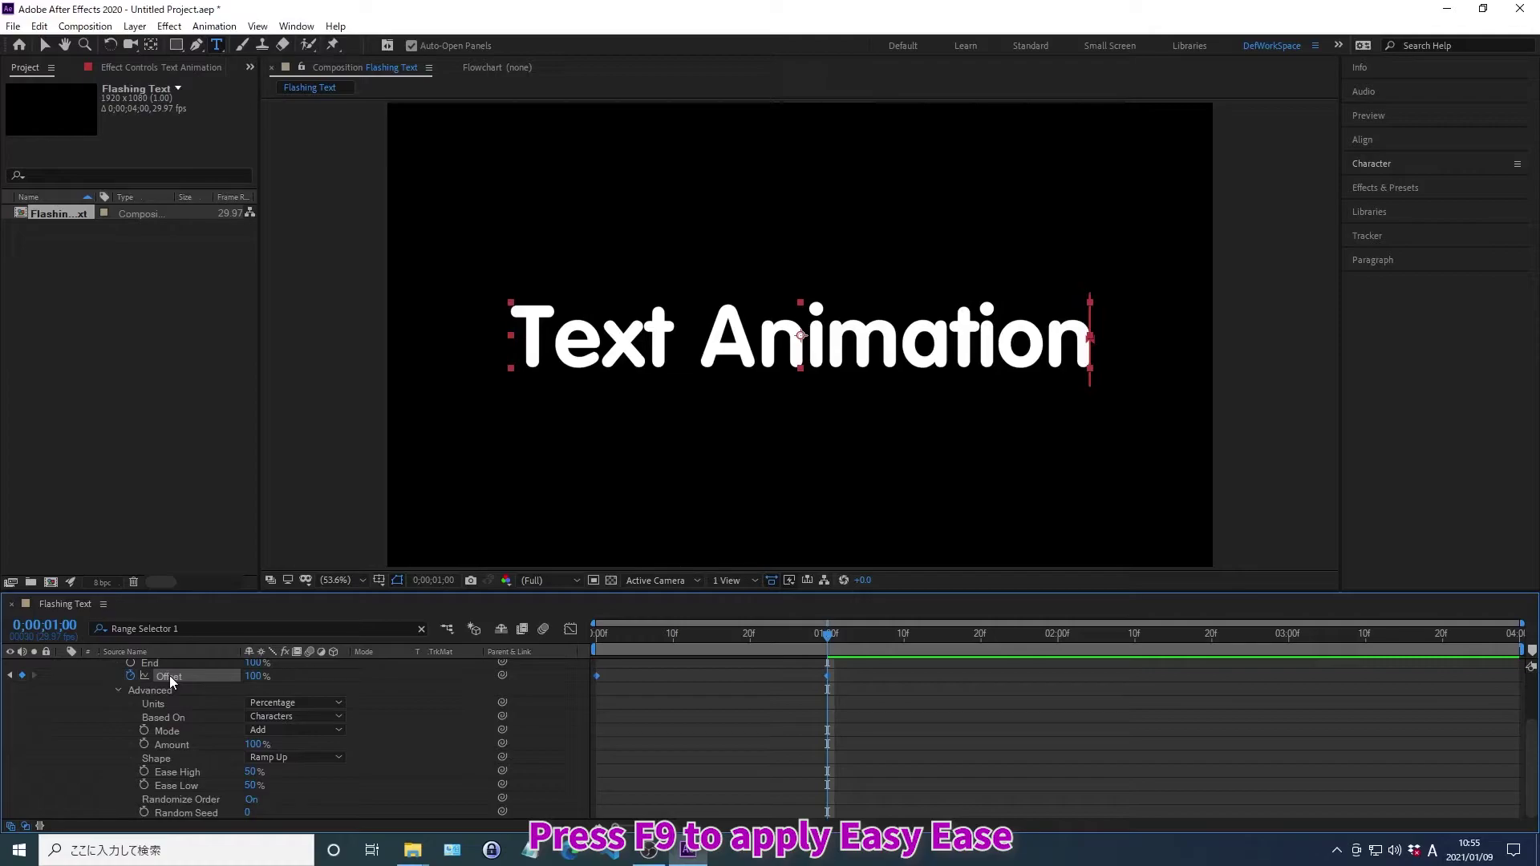
key(F9)
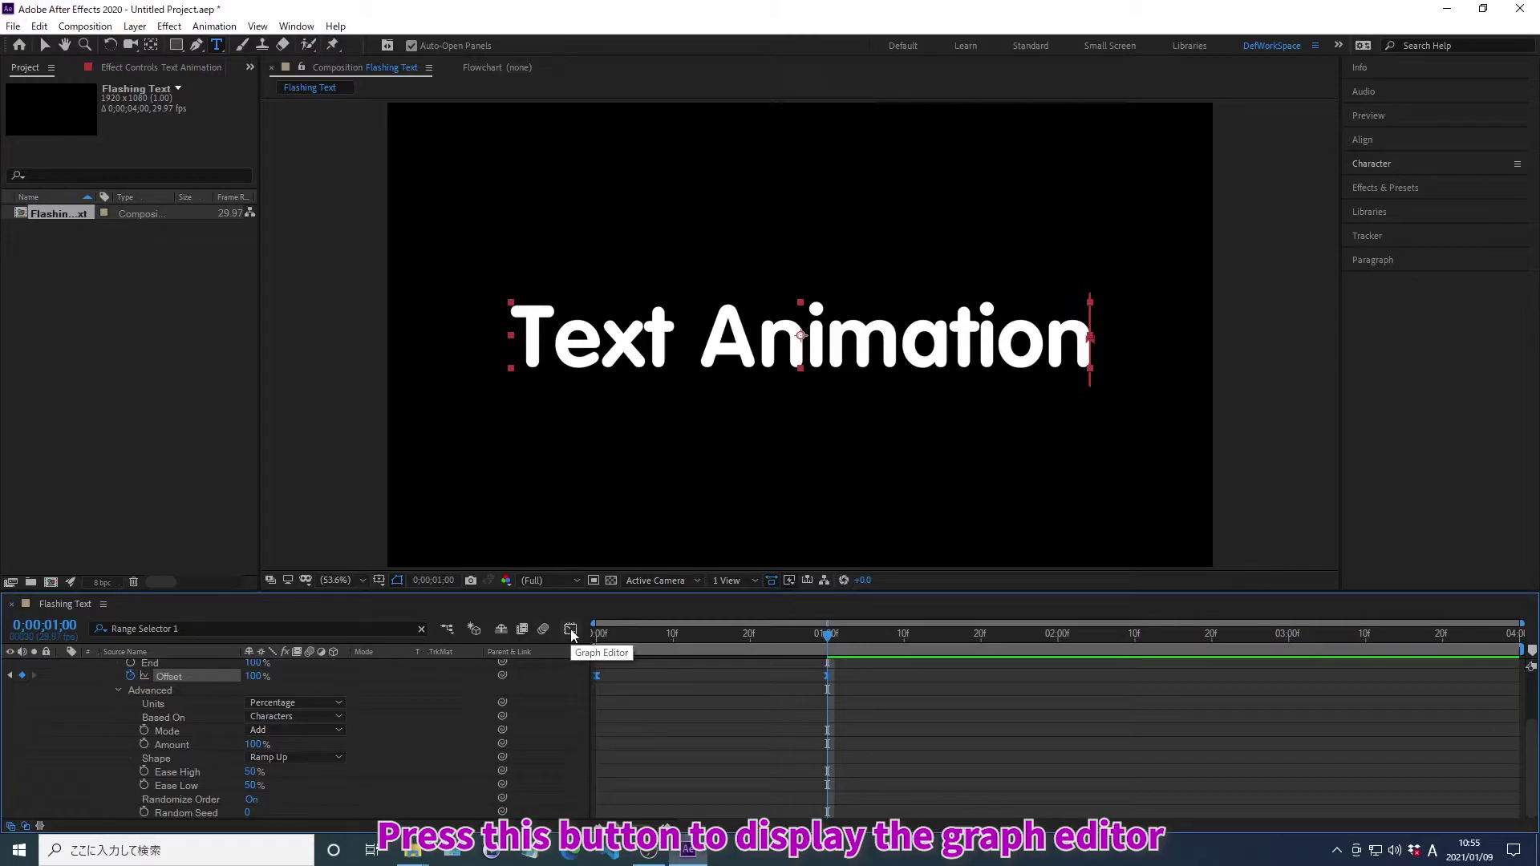
click(570, 630)
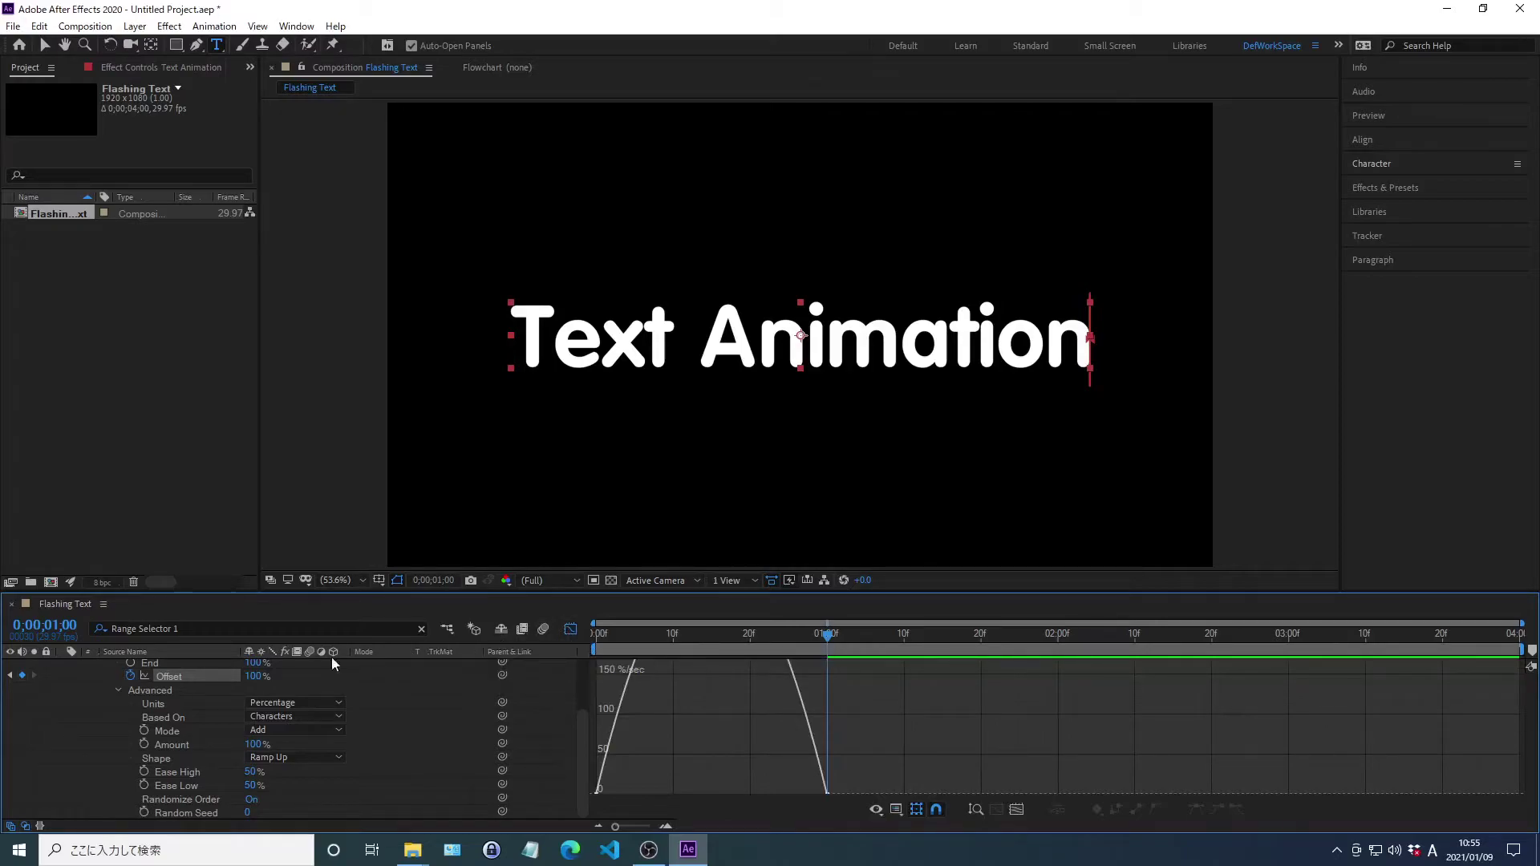
click(170, 677)
click(975, 810)
click(896, 809)
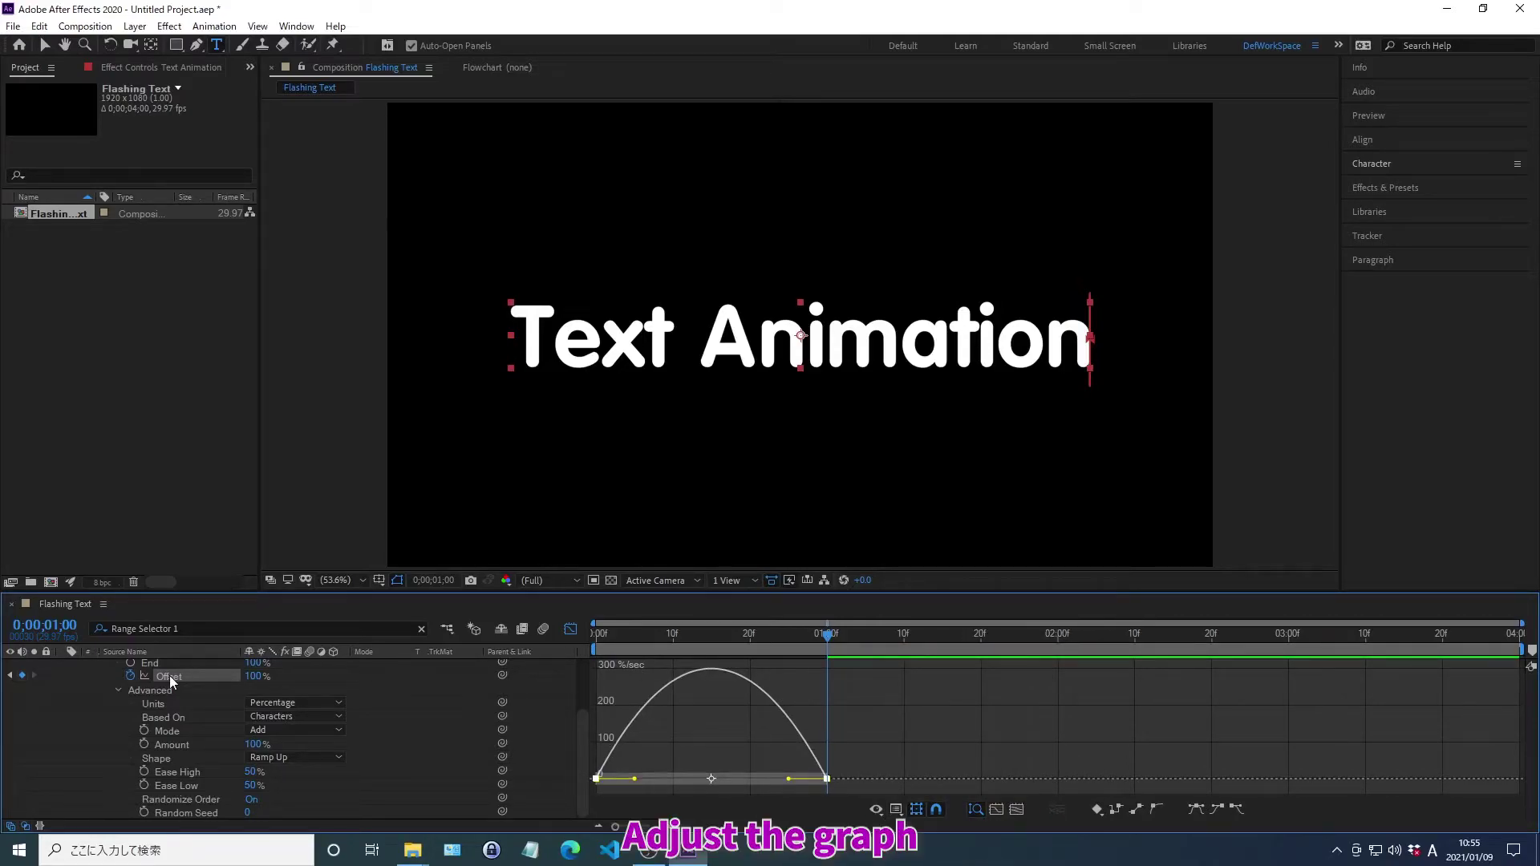
drag(788, 778, 740, 783)
drag(634, 781, 684, 784)
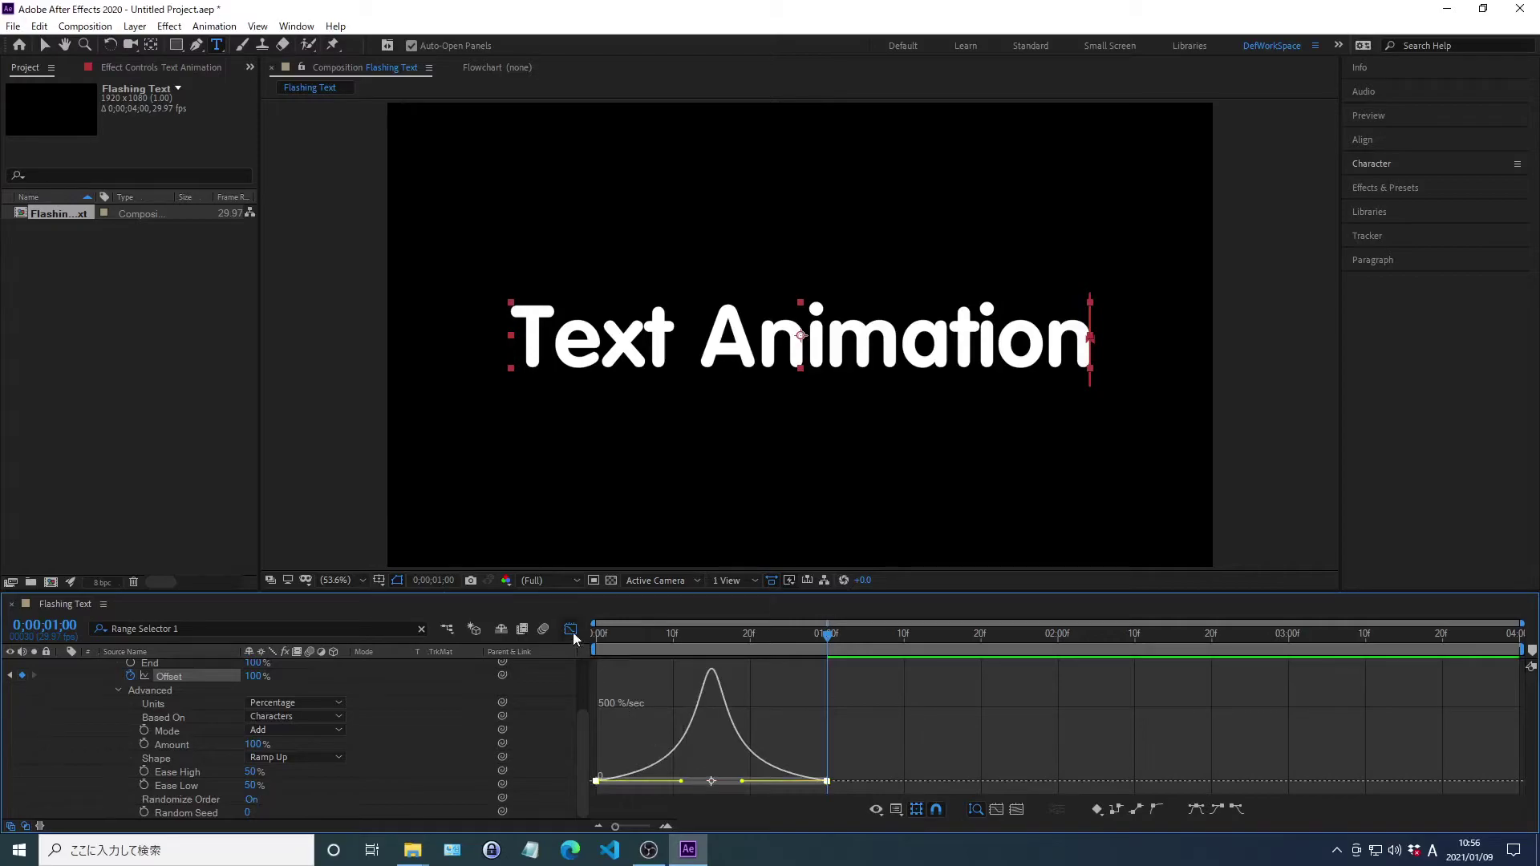
click(570, 629)
- Find the Compound Blur effect and apply it to the Text Animation layer
click(1385, 187)
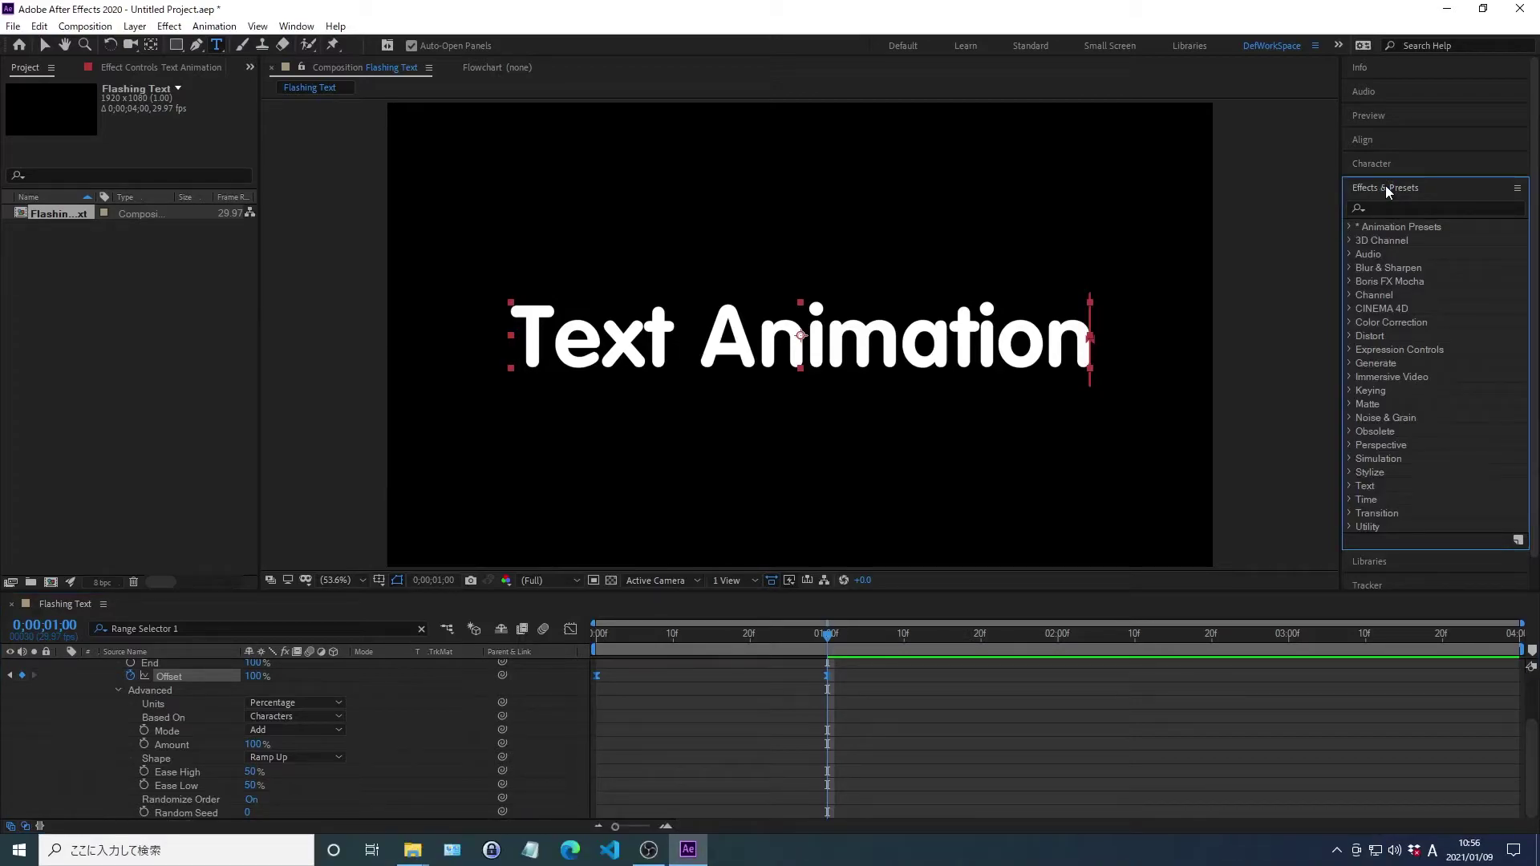
click(1385, 207)
text(compound Bl)
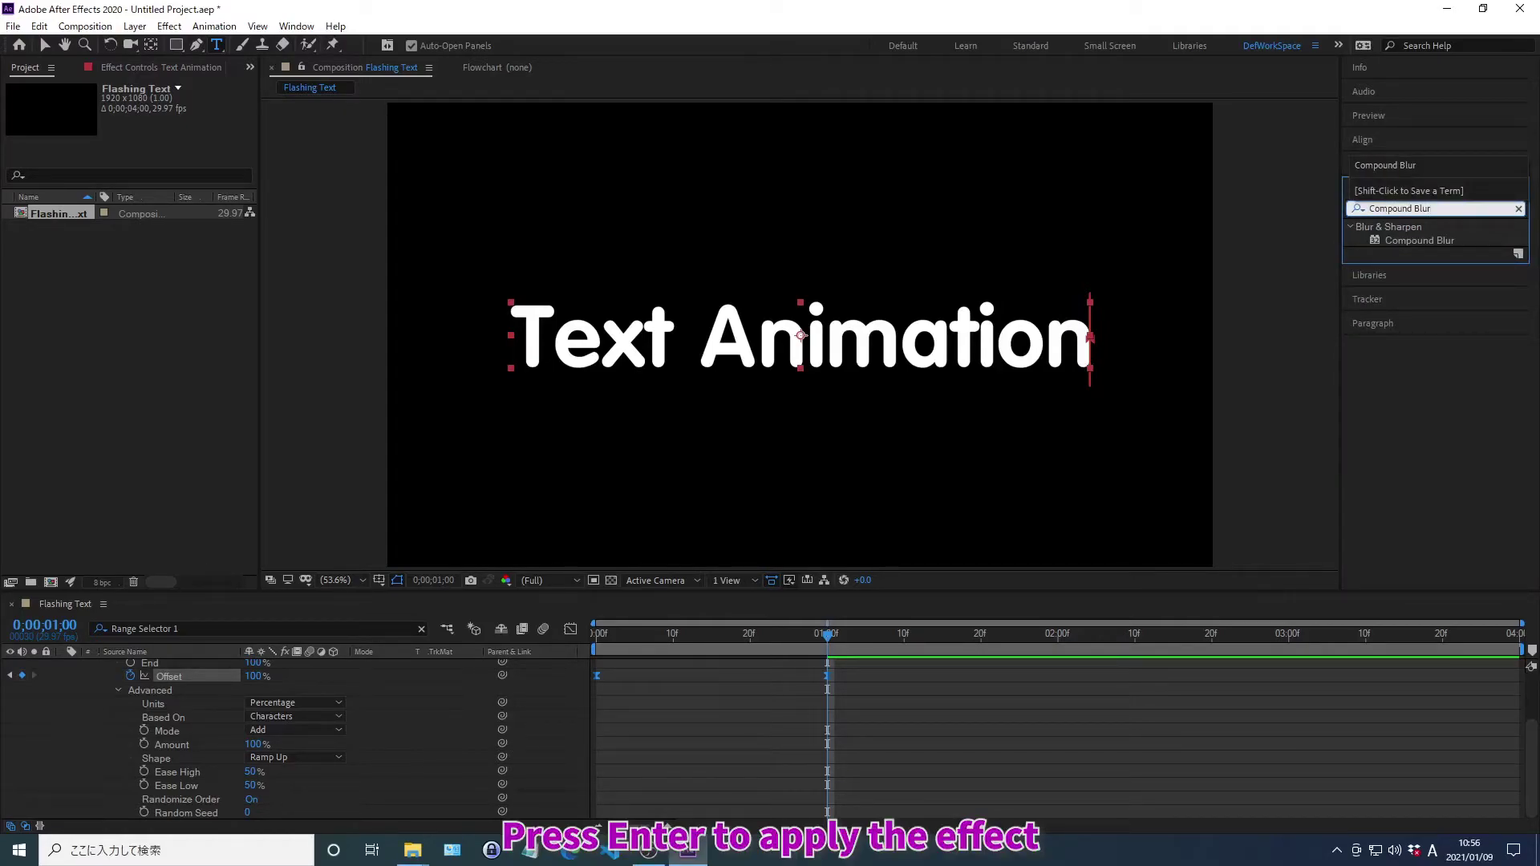
key(Return)
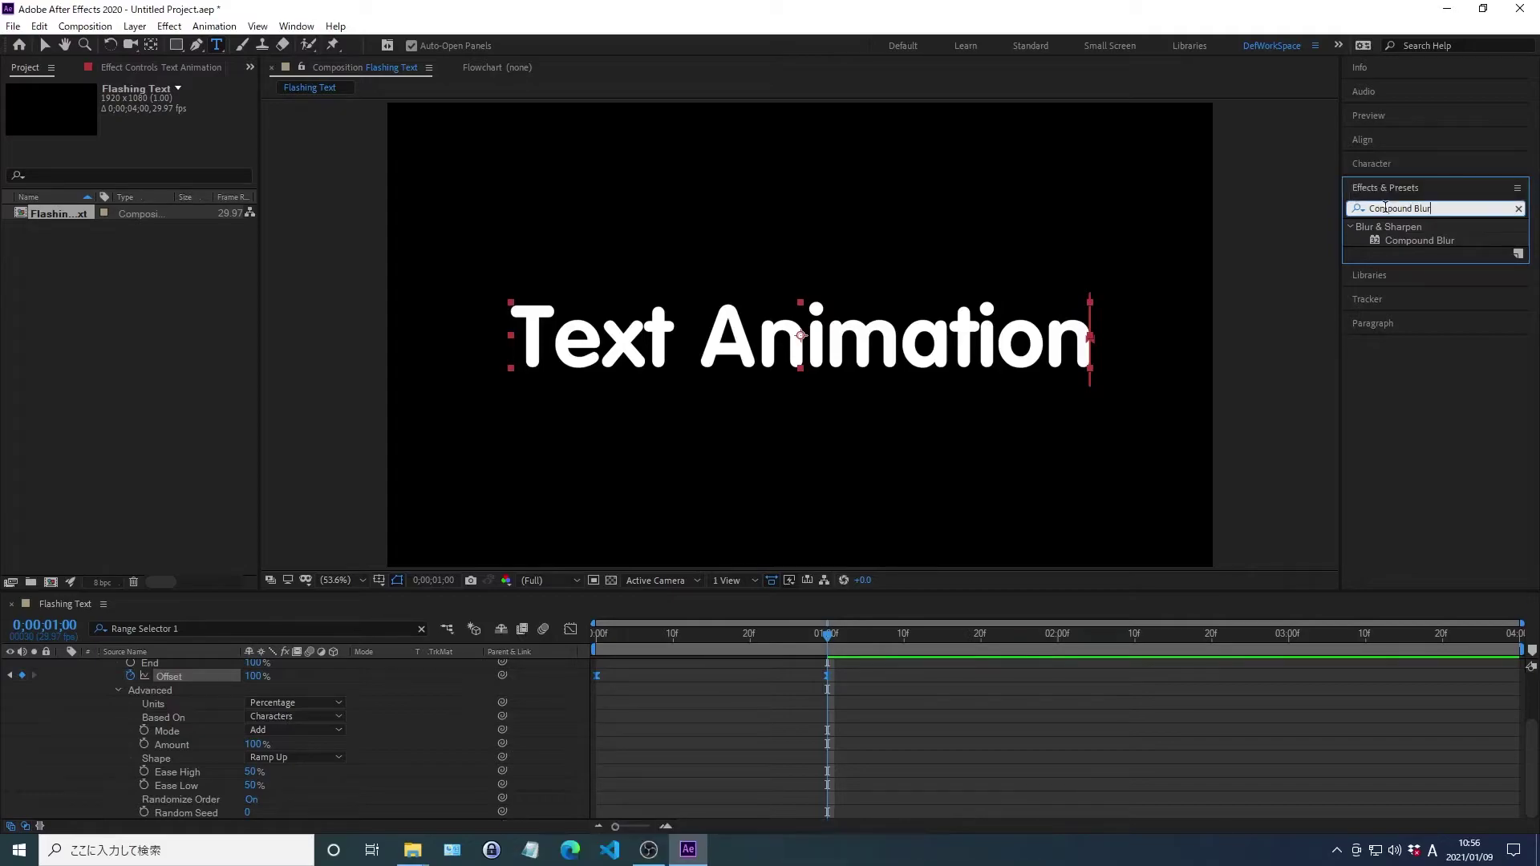
key(Return)
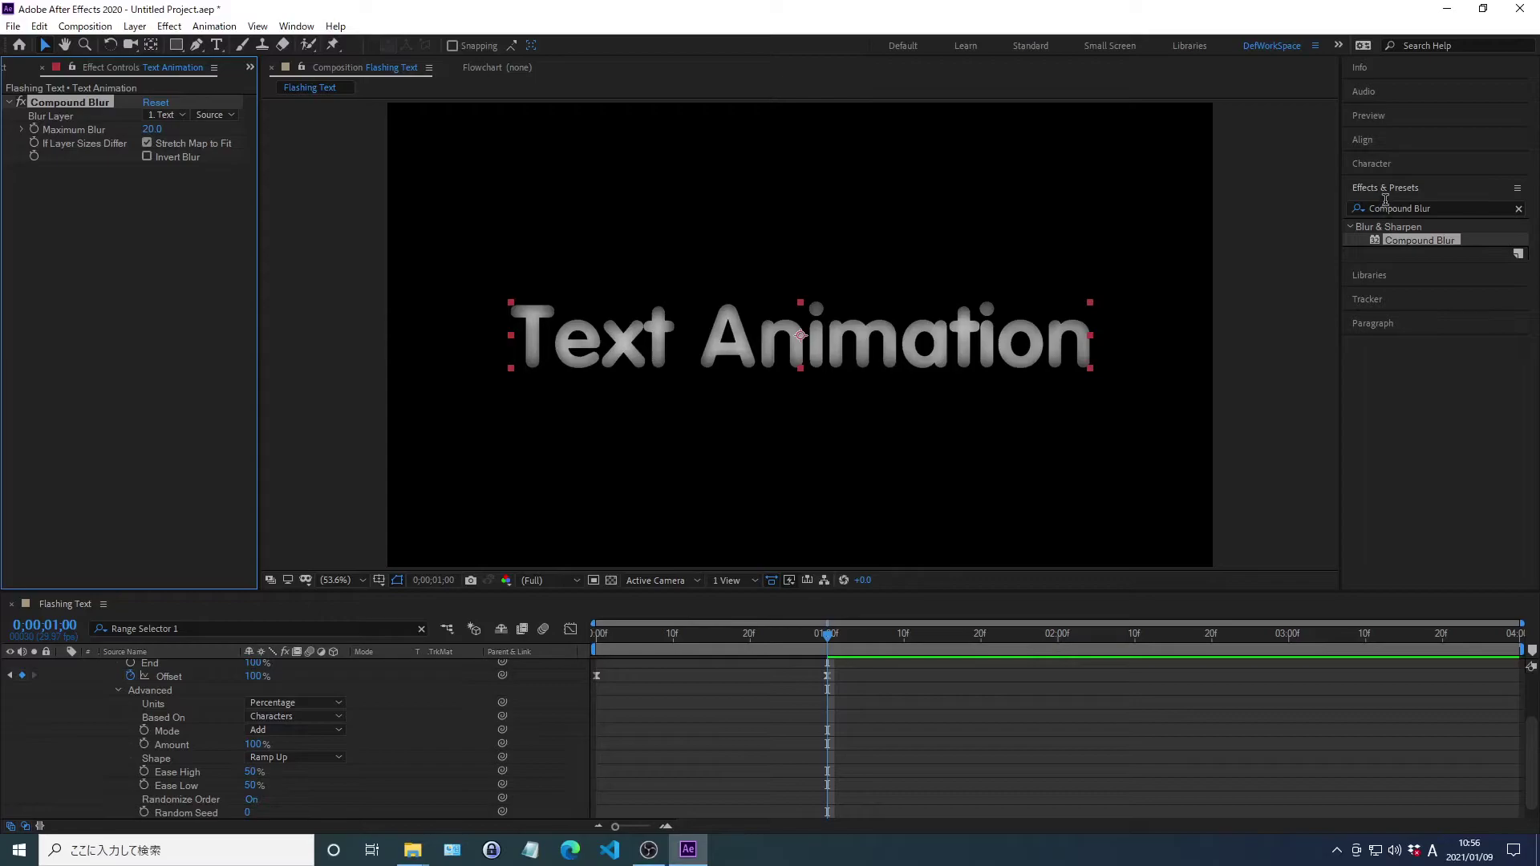
click(1384, 187)
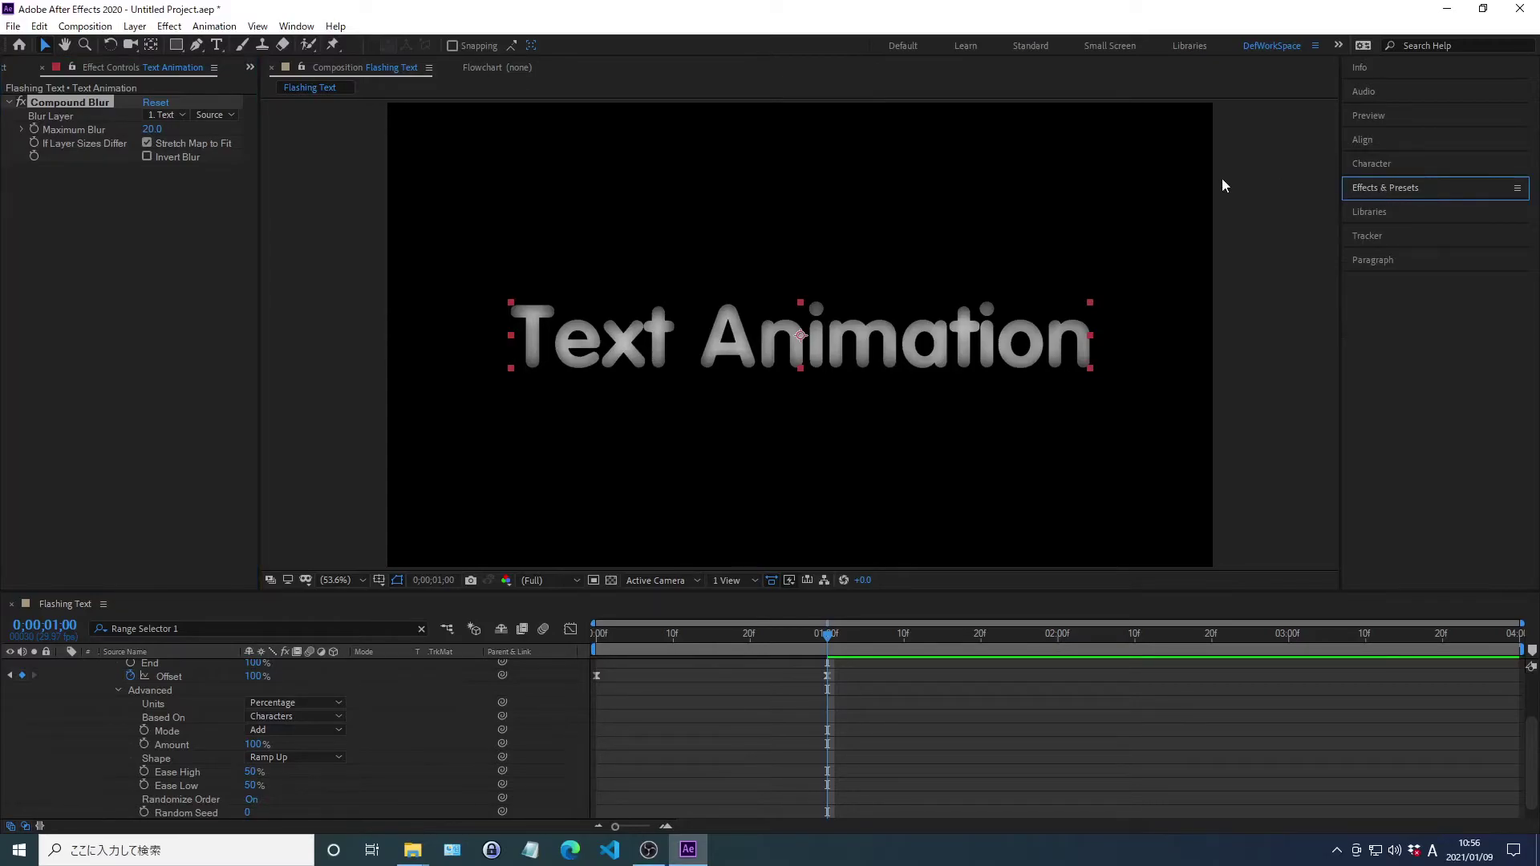
- Set the Compound Blur's Maximum Blur to 24 and enable Invert Blur
right_click(76, 132)
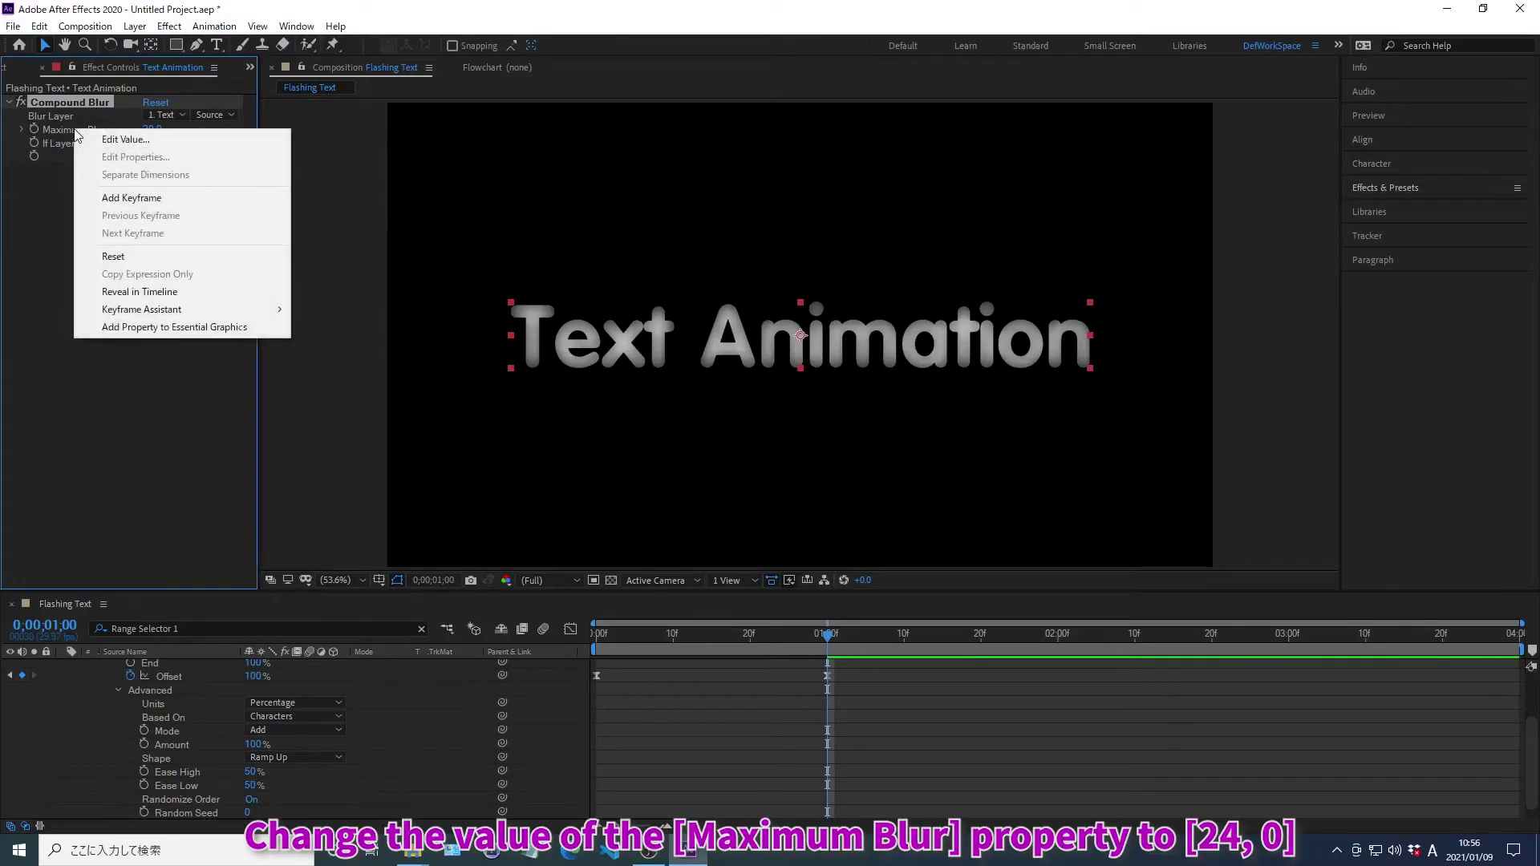
click(125, 139)
text(24)
key(Return)
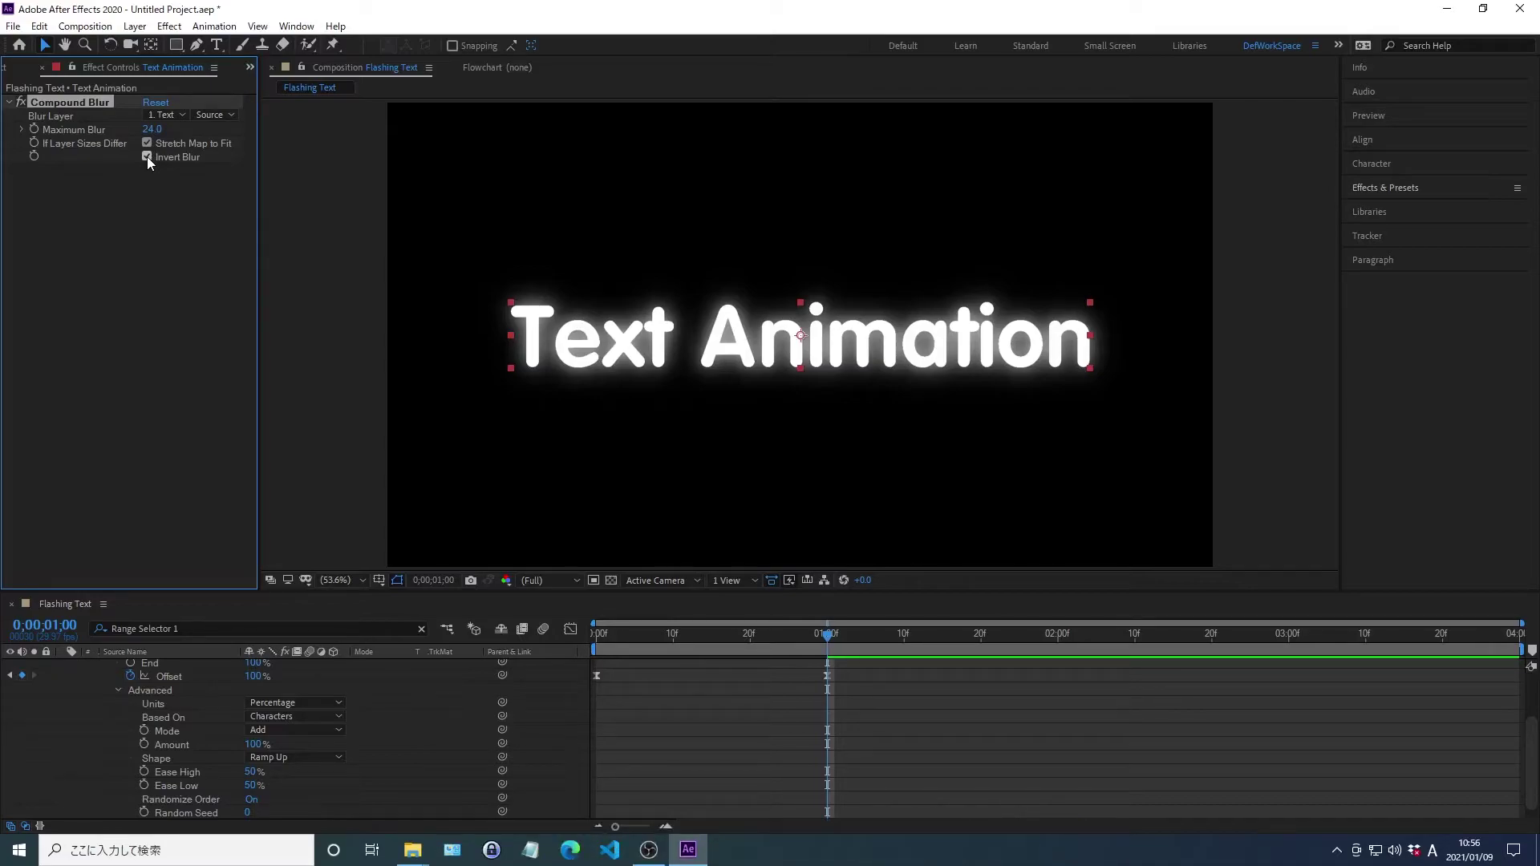
- Add the expression wiggle(60,120) to the Opacity of the Text Animation layer
key(t)
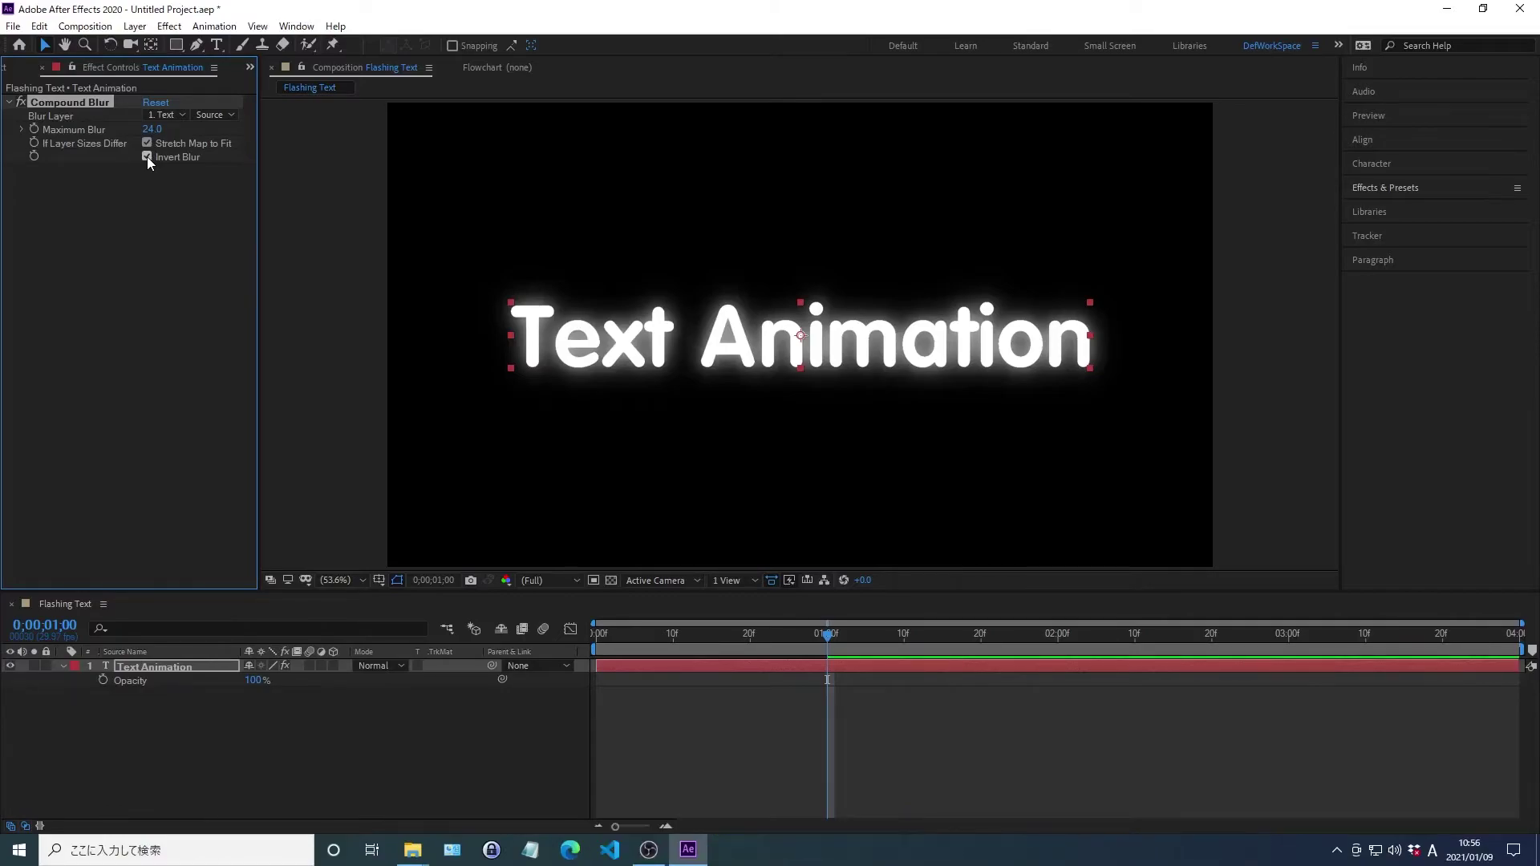
alt+click(103, 680)
text(wiggle()60,120)
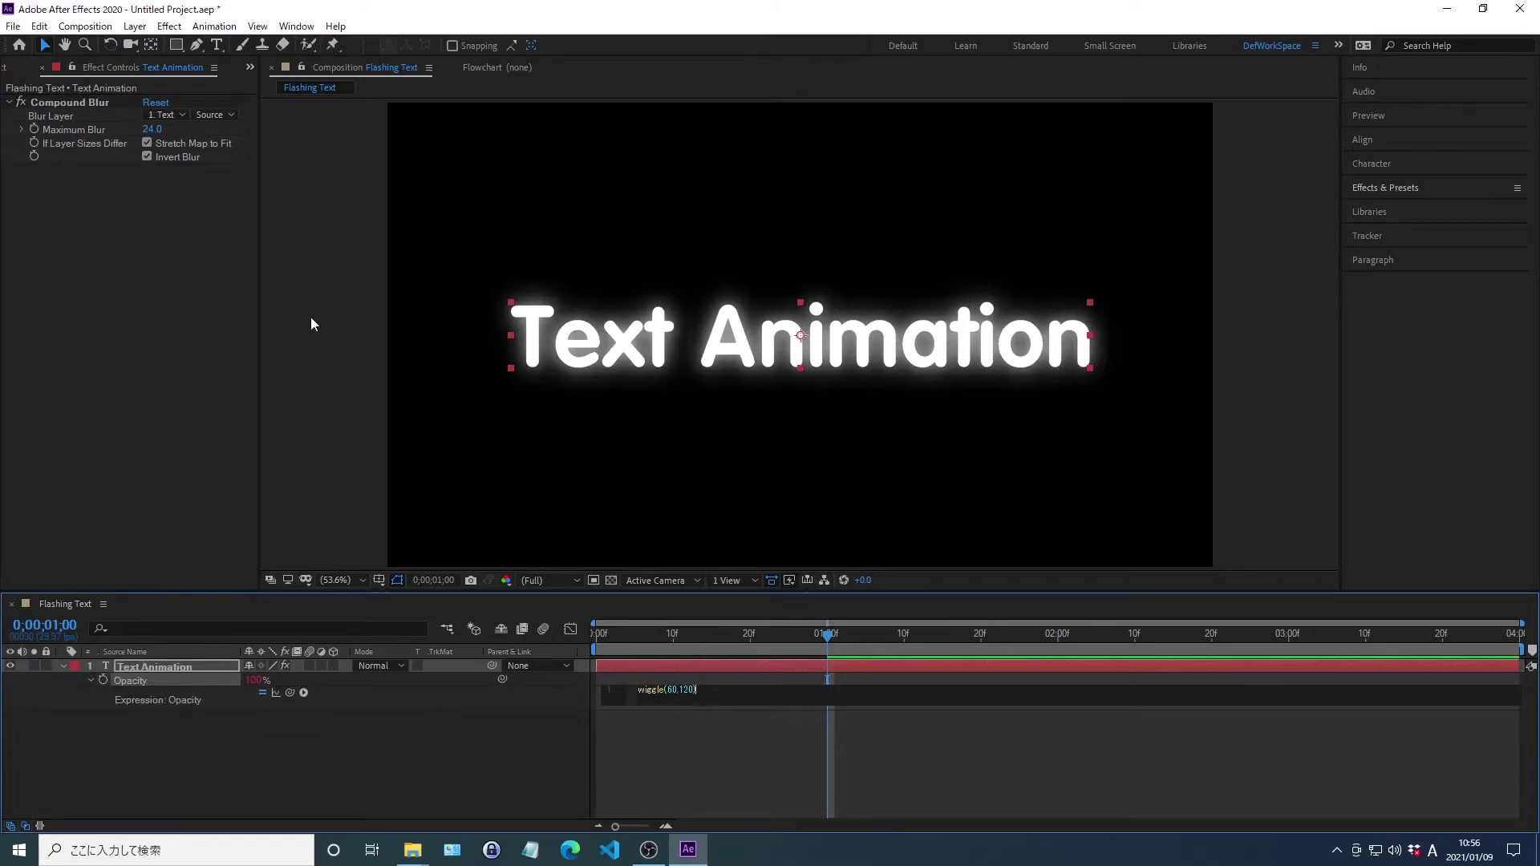
click(330, 287)
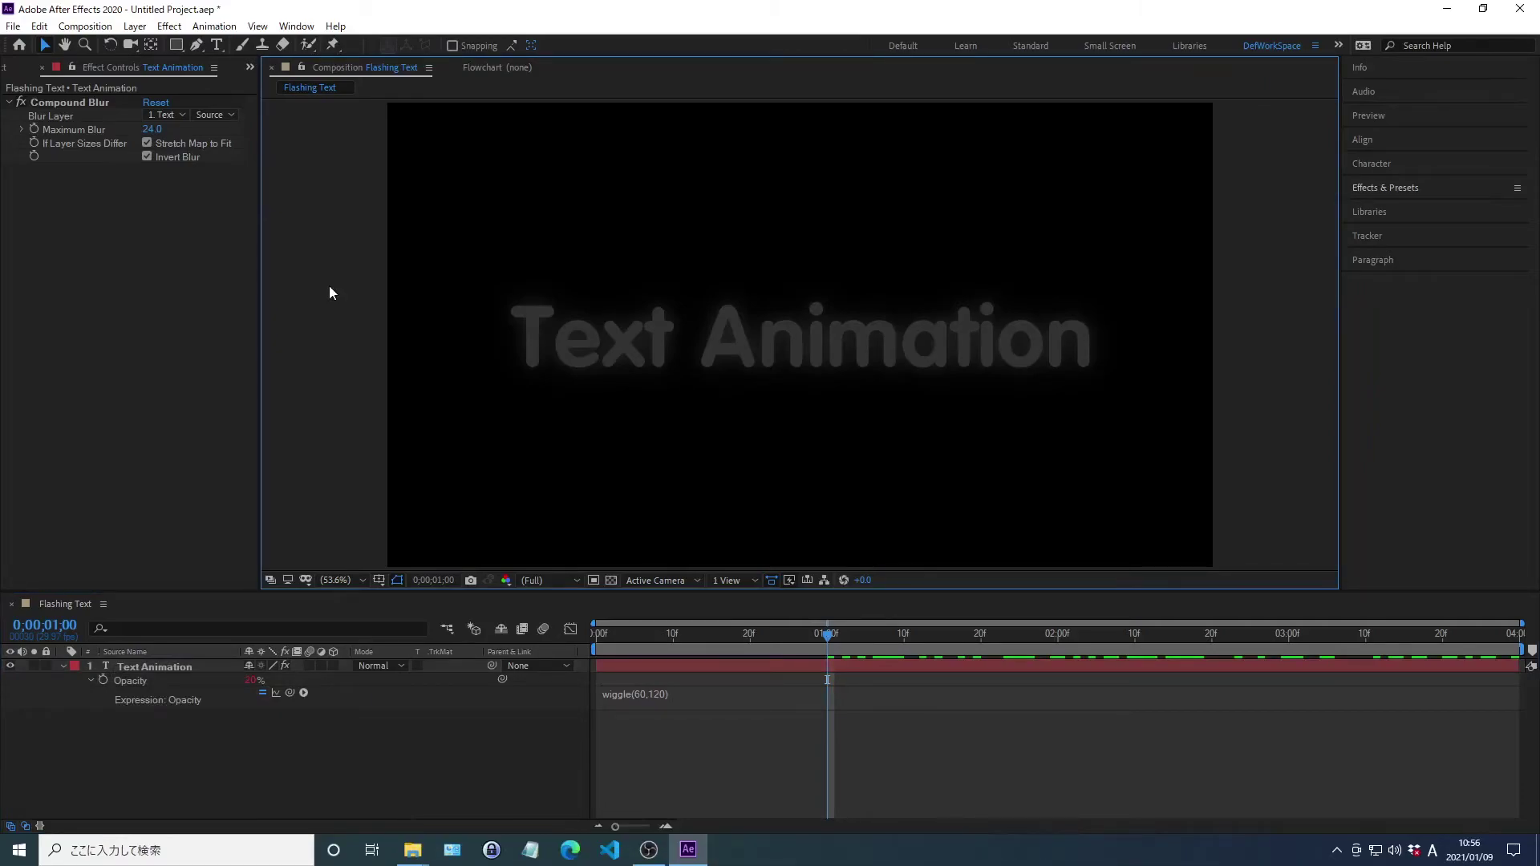
- Go to 0;00;03;00 and create a Scale keyframe on the Text Animation layer
key(KP_1)
key(alt+shift+j)
text(0;00;03;00)
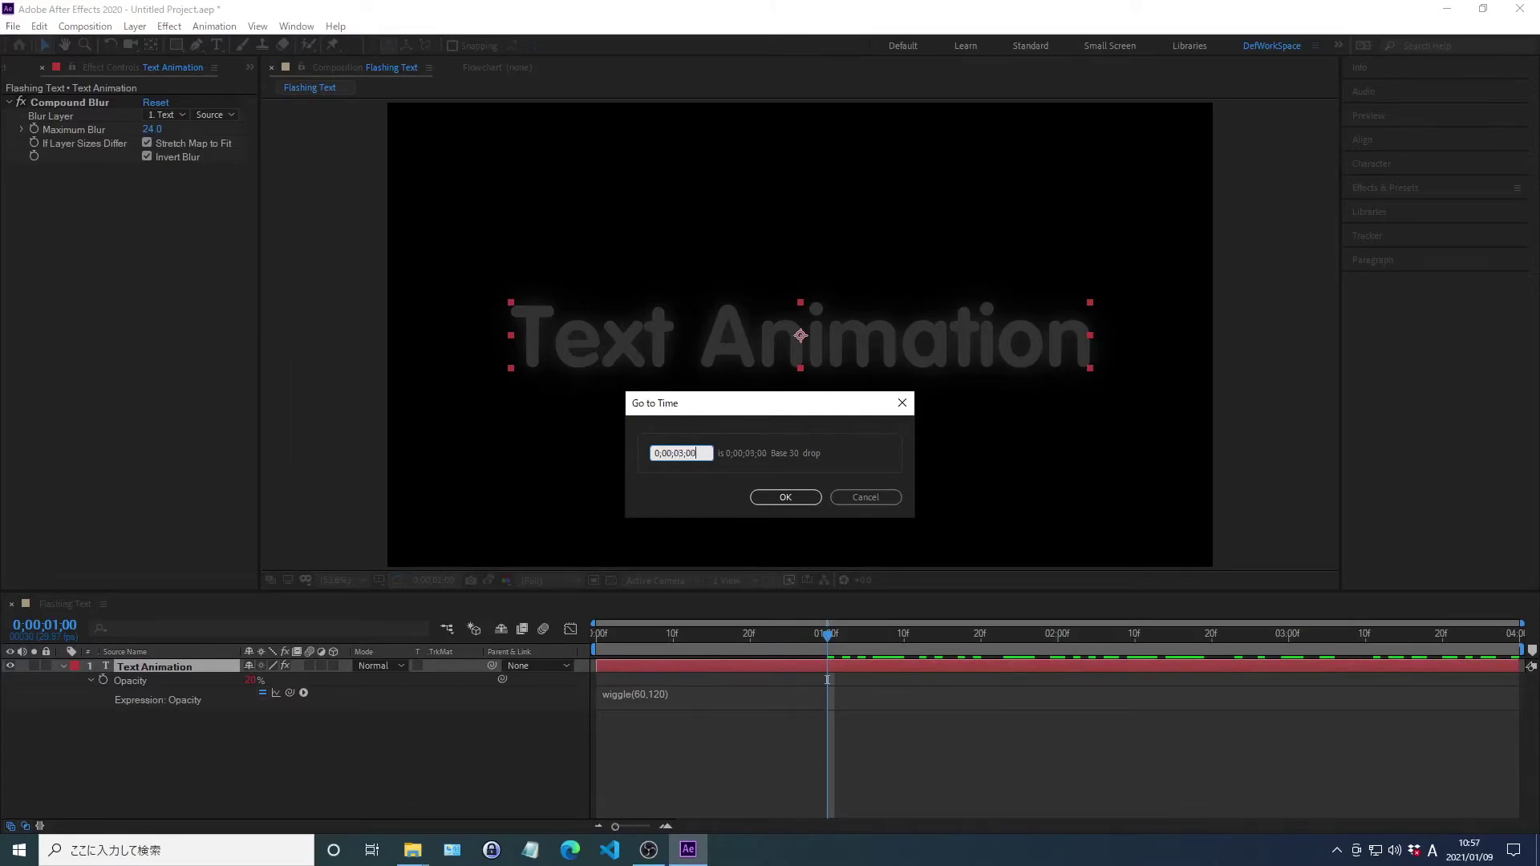
key(Return)
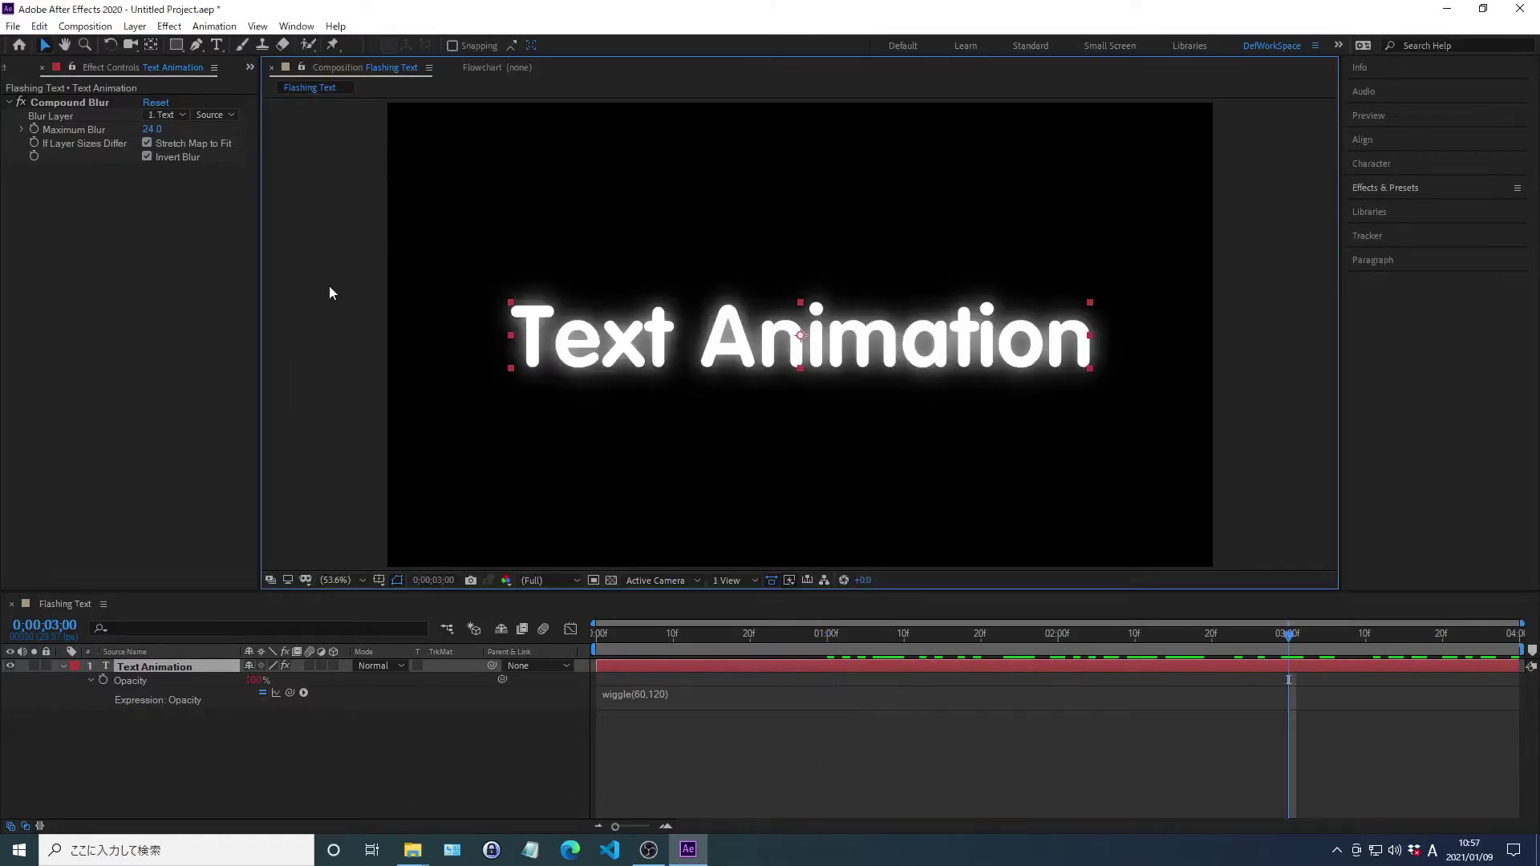
click(329, 286)
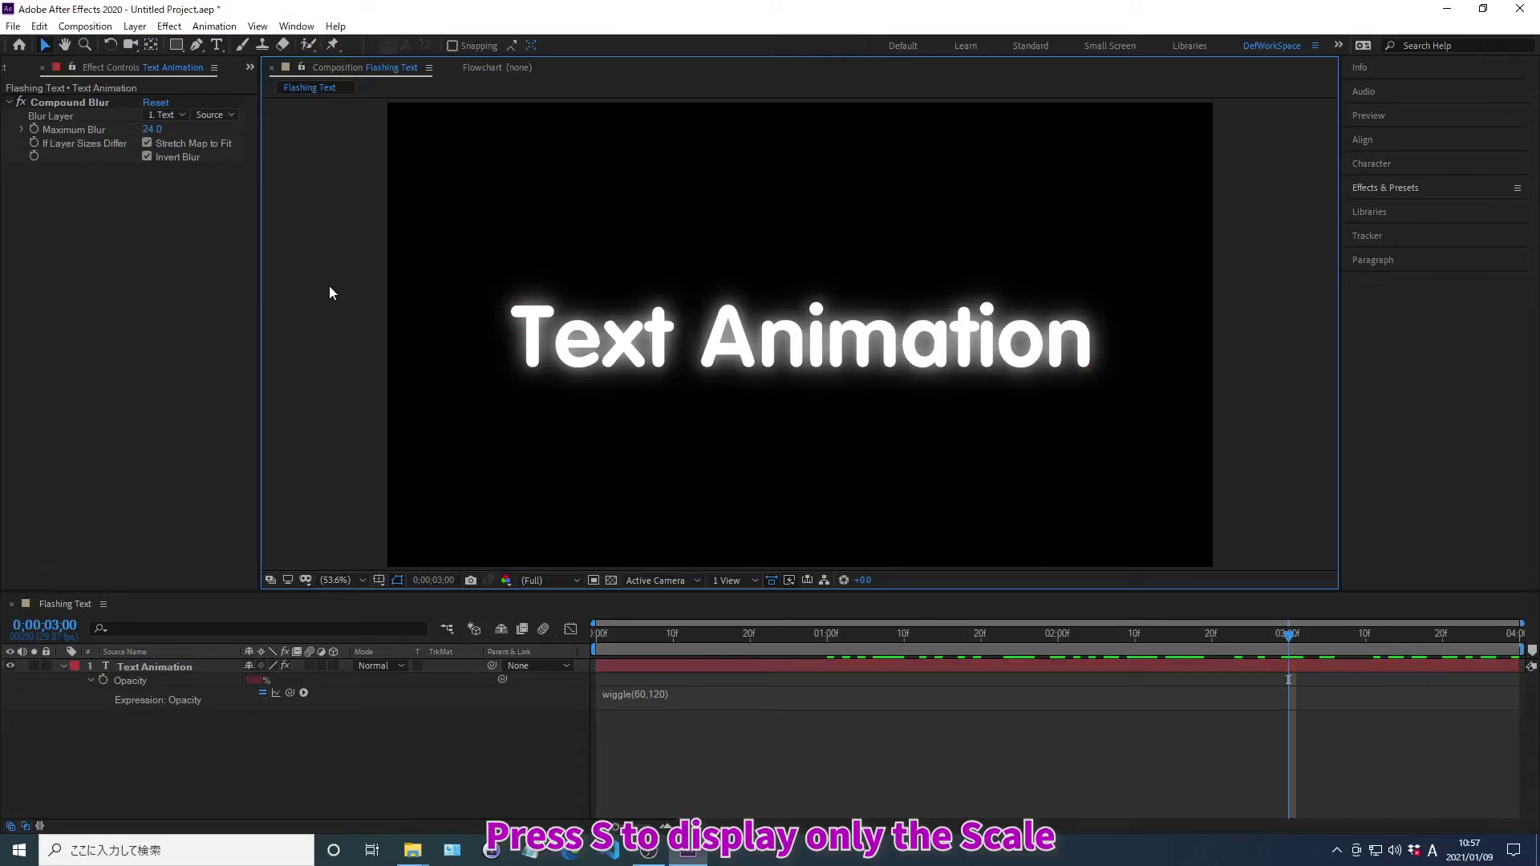
key(s)
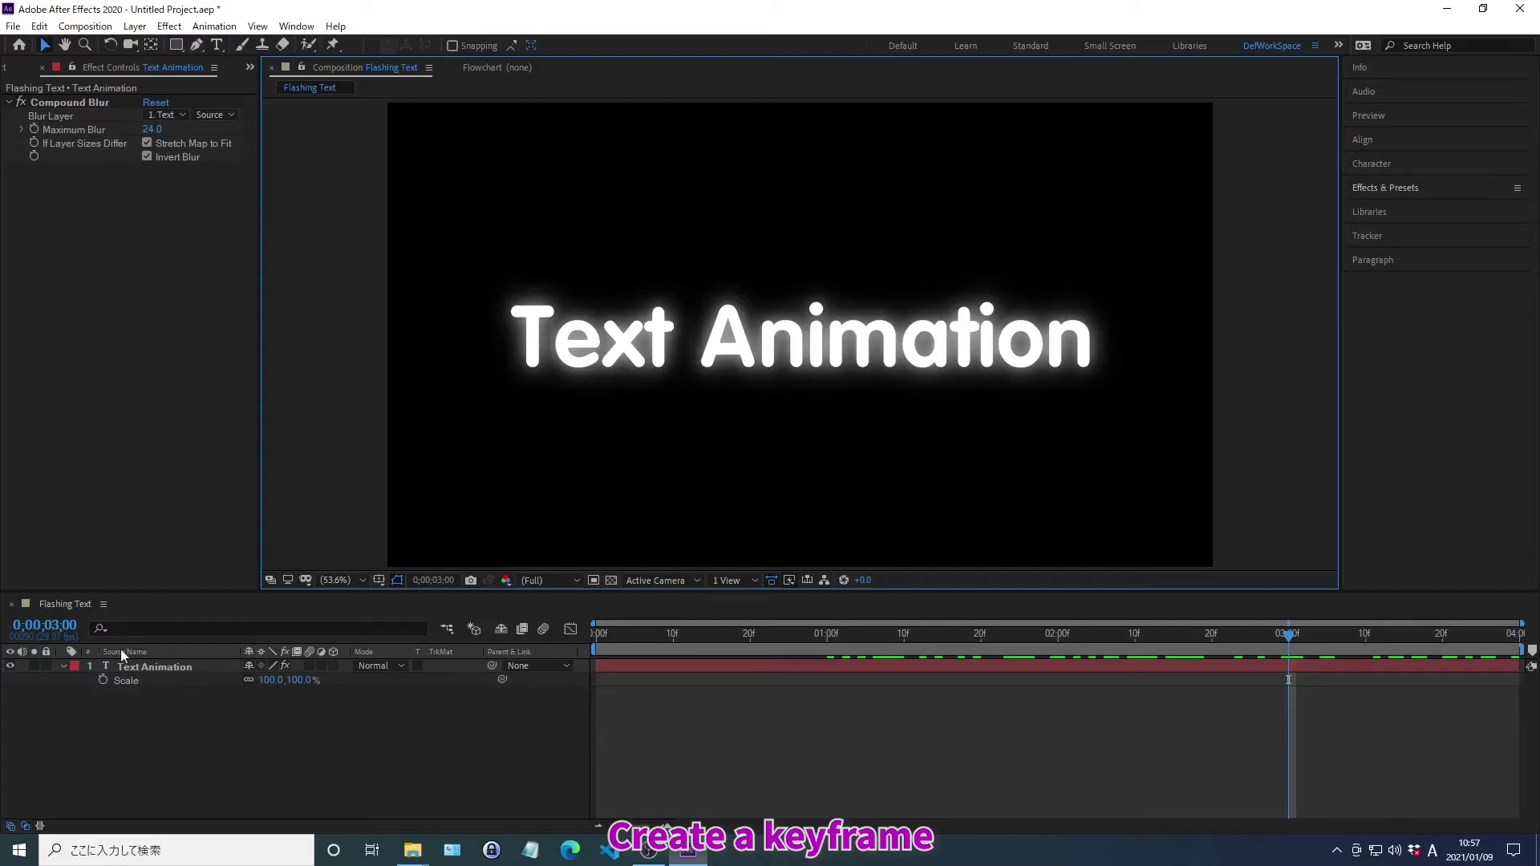
click(102, 680)
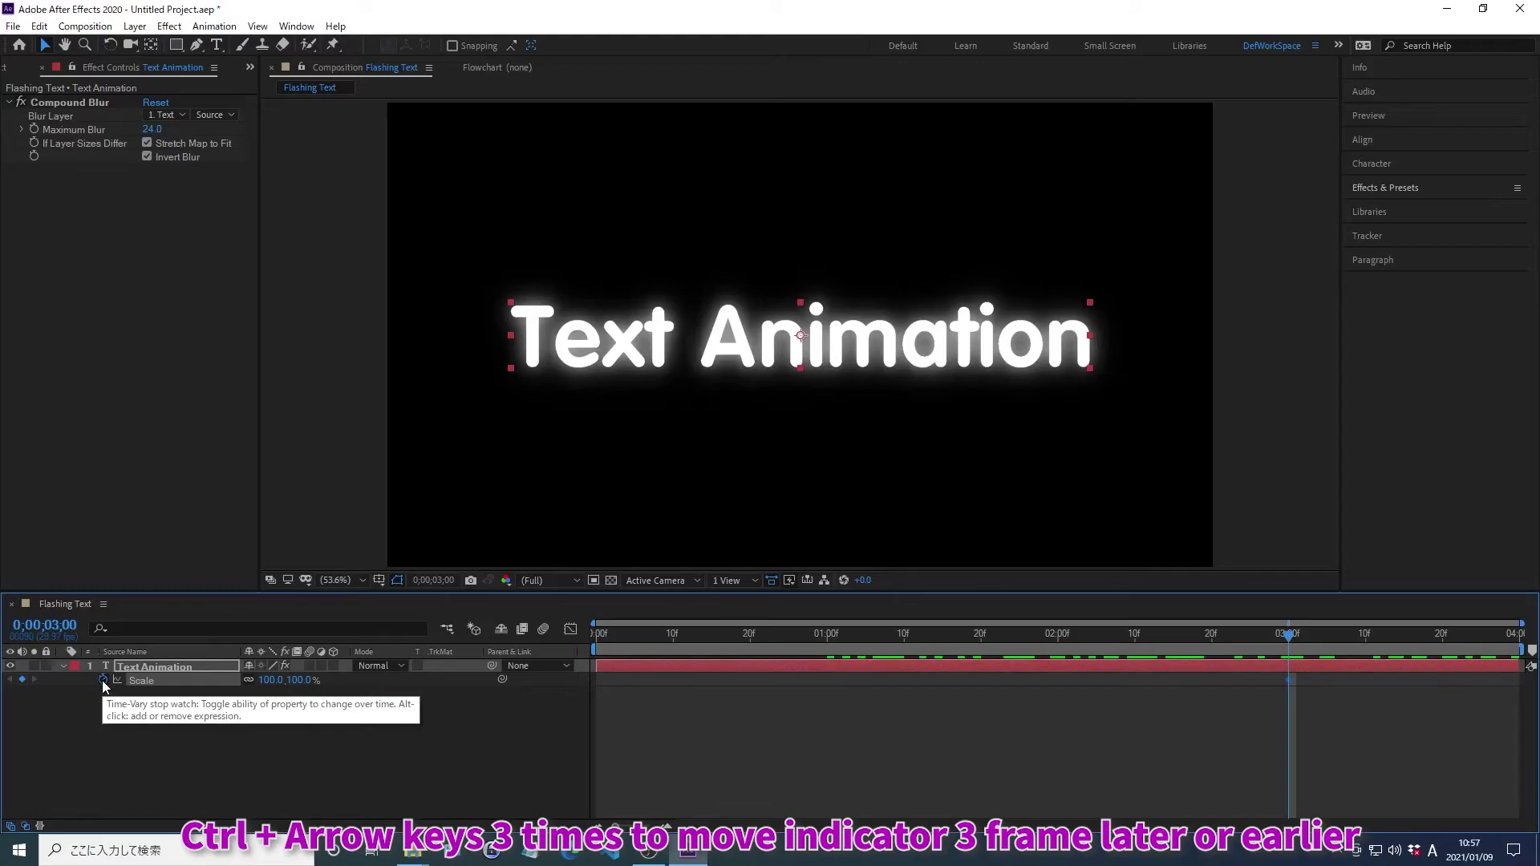
- Go three frames forward to 0;00;03;03 and set the Scale to 100% width and 140% height, with Preserve set to None
key(ctrl+Right)
key(ctrl+Right)
key(ctrl+Right)
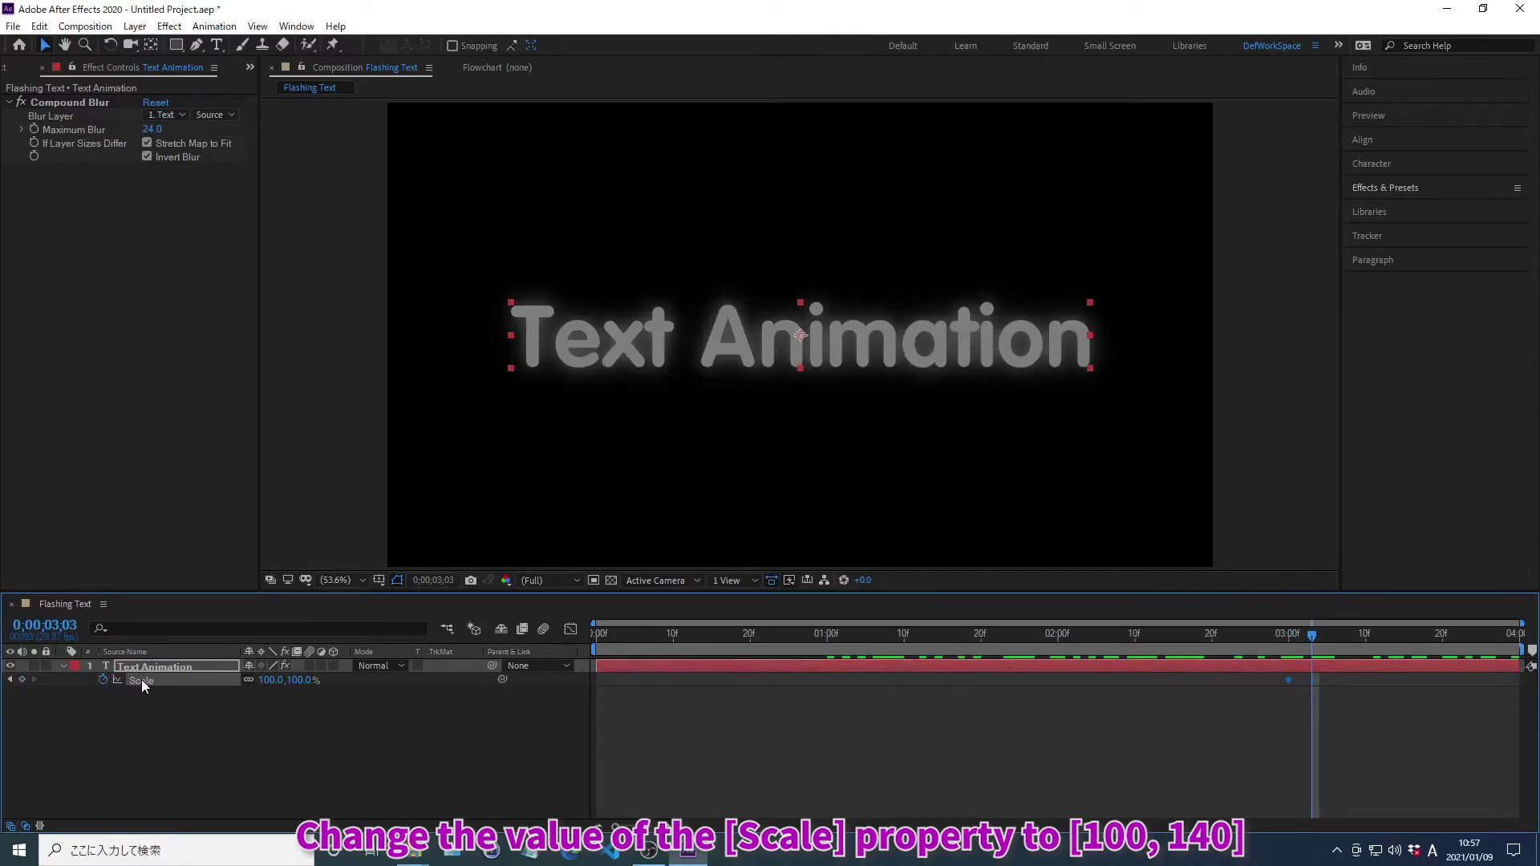
right_click(141, 680)
mouse_move(154, 649)
click(194, 480)
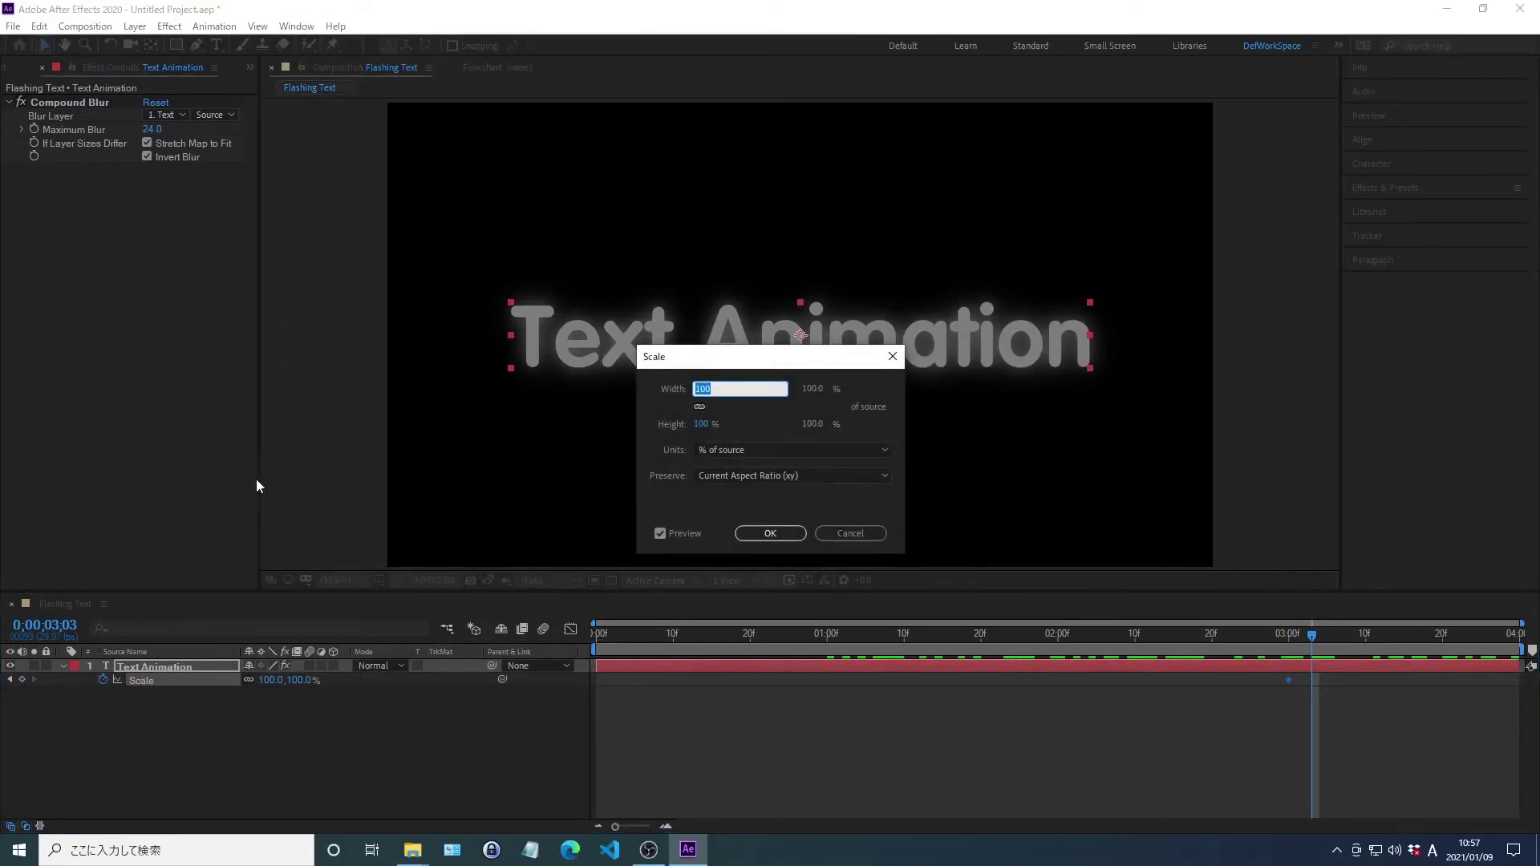
click(697, 476)
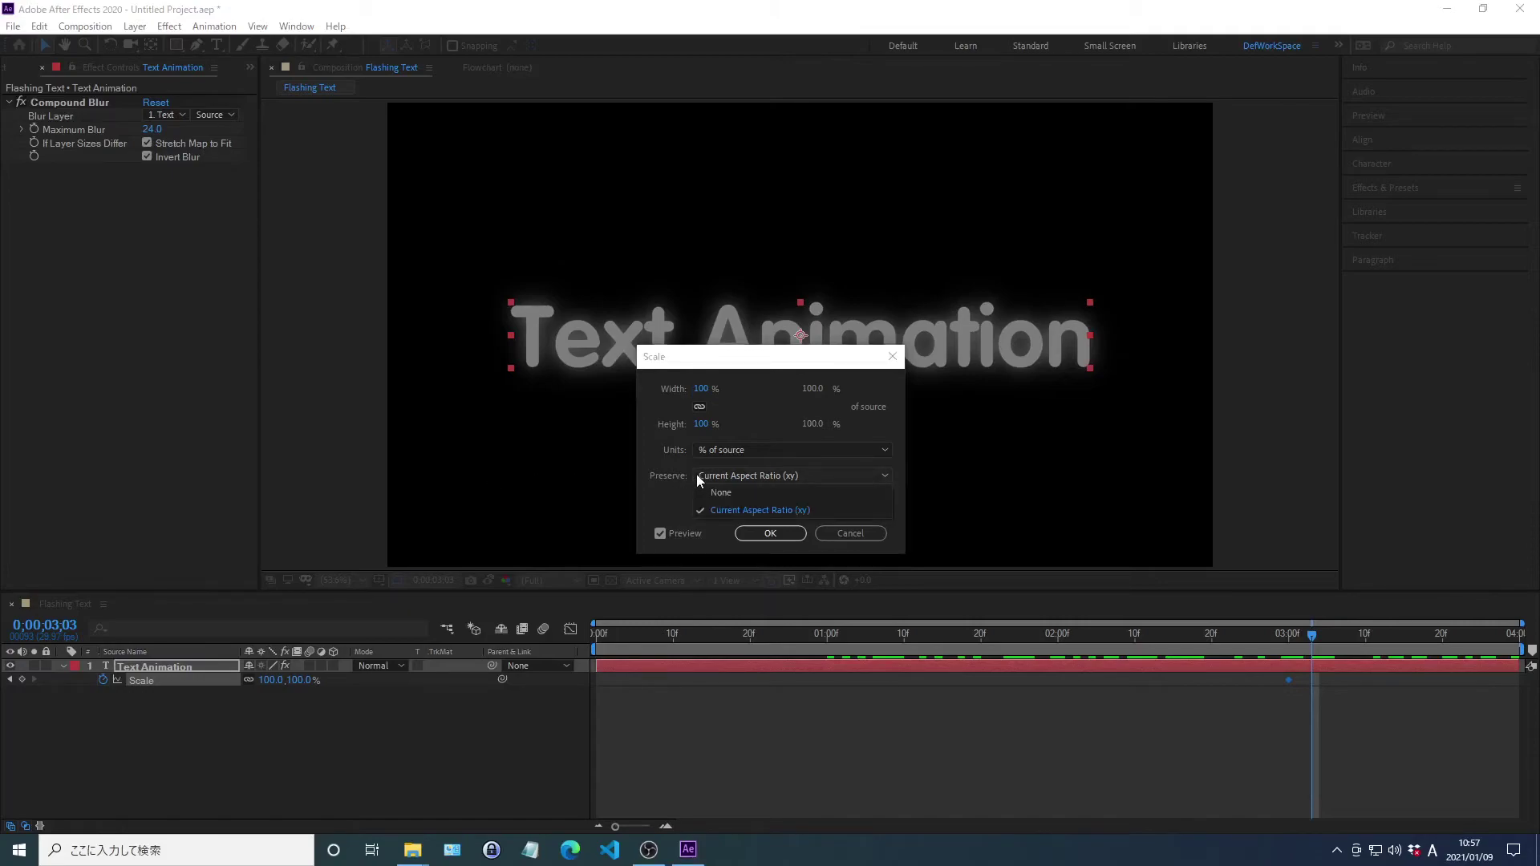
click(720, 491)
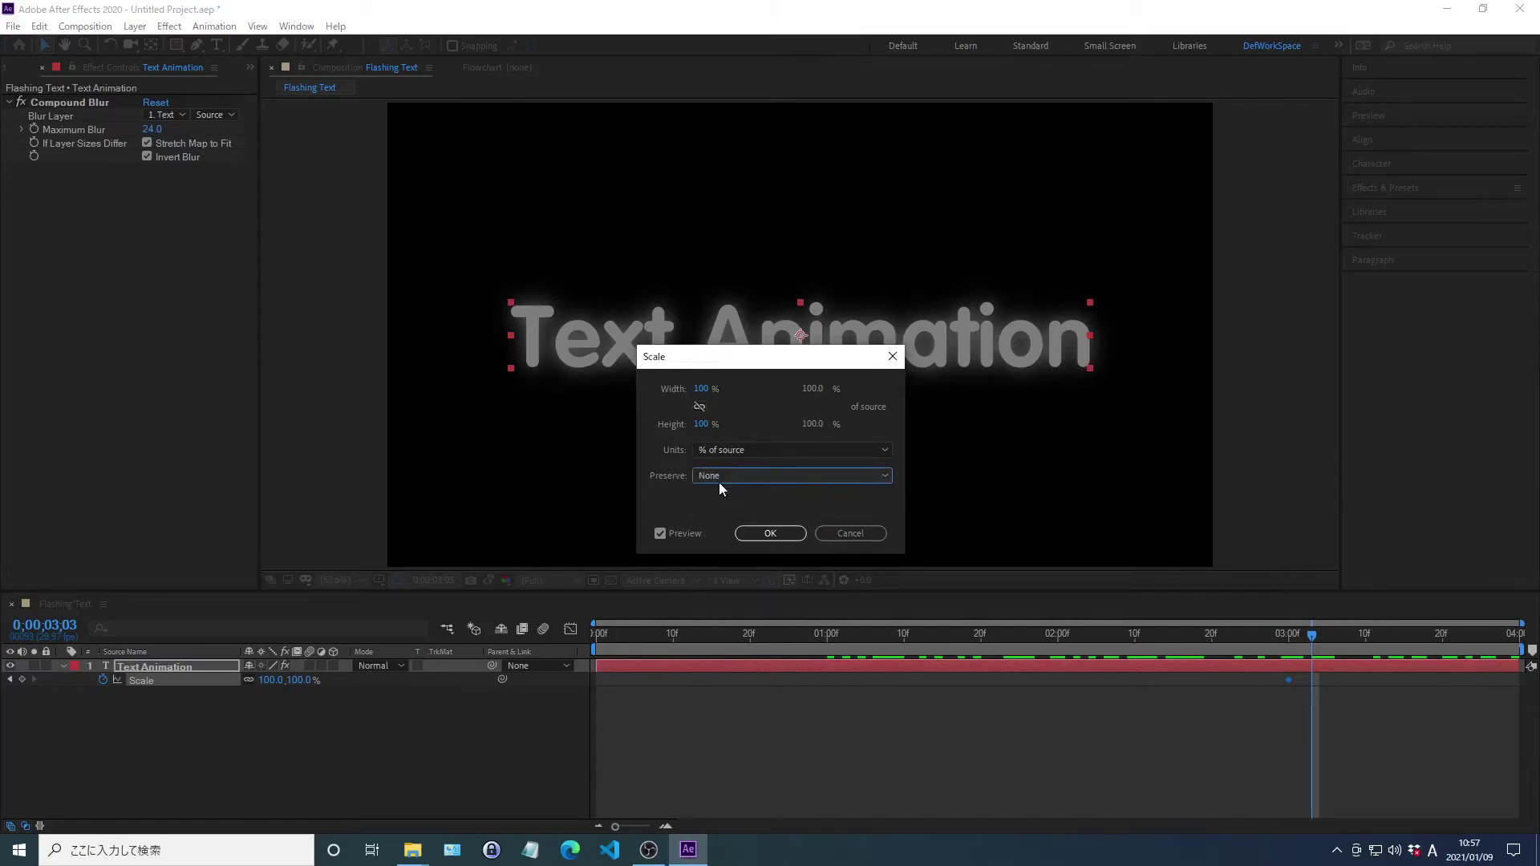
click(694, 388)
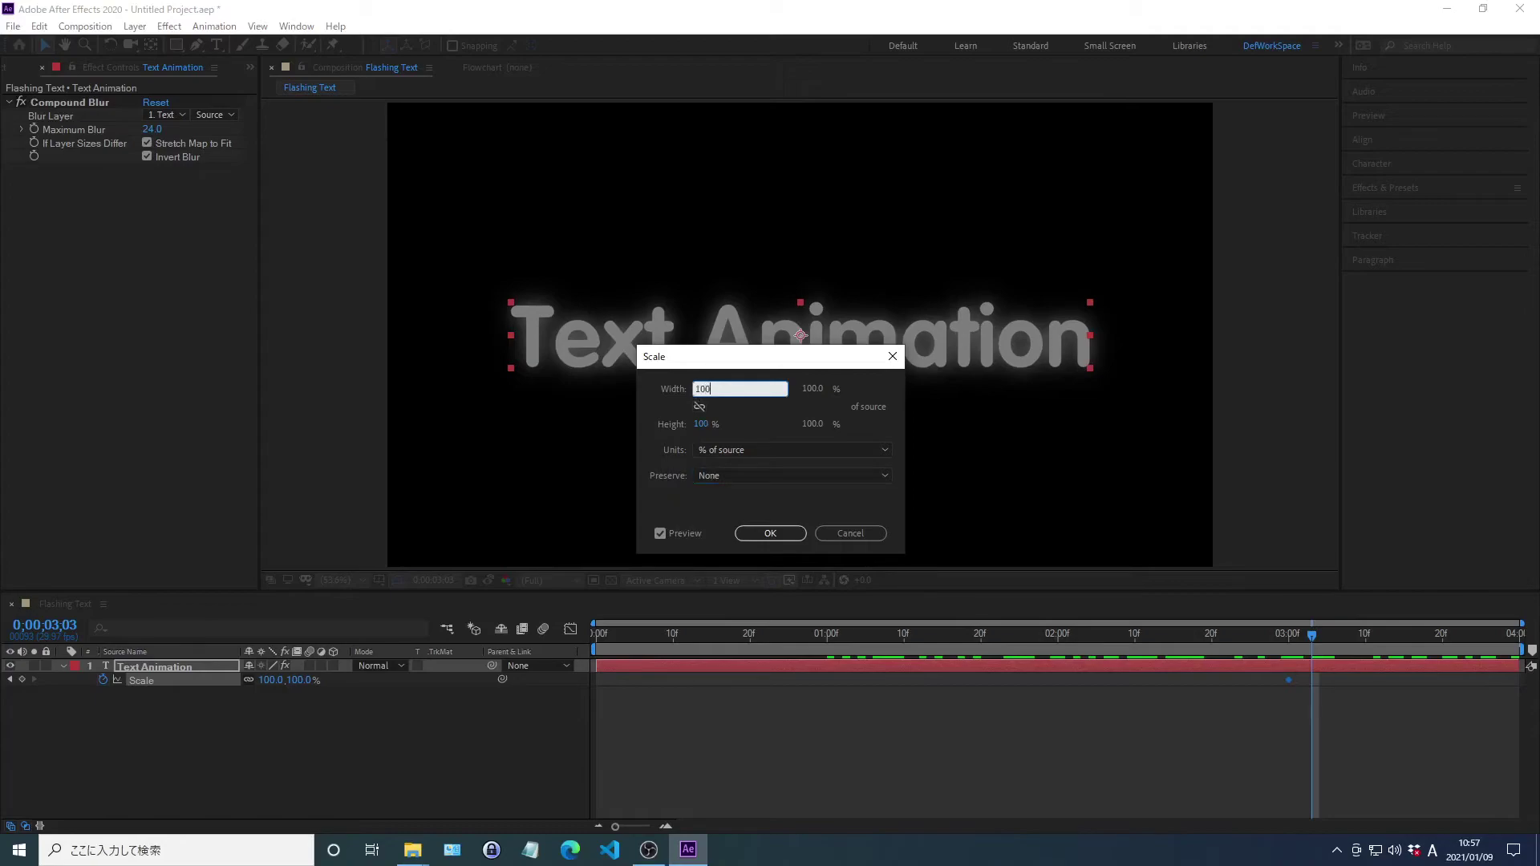
key(Tab)
text(140)
key(Return)
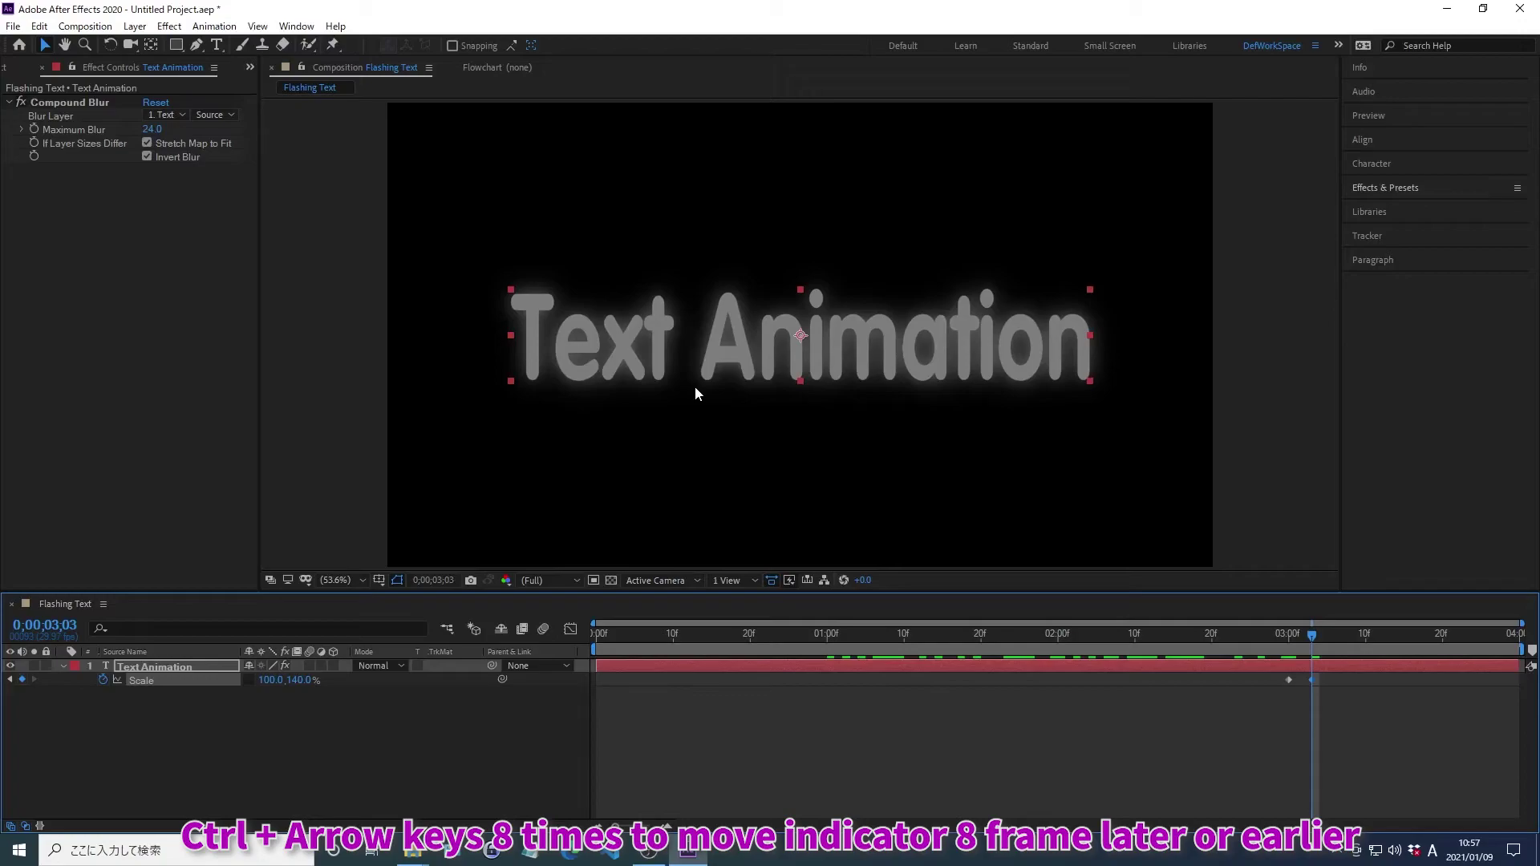
- Go eight frames forward to 0;00;03;11 and set the Scale to 100% width and 10% height, with Preserve set to None
key(ctrl+Right)
key(ctrl+Right)
key(ctrl+Right)
key(ctrl+Right)
key(ctrl+Right)
key(ctrl+Right)
key(ctrl+Right)
key(ctrl+Right)
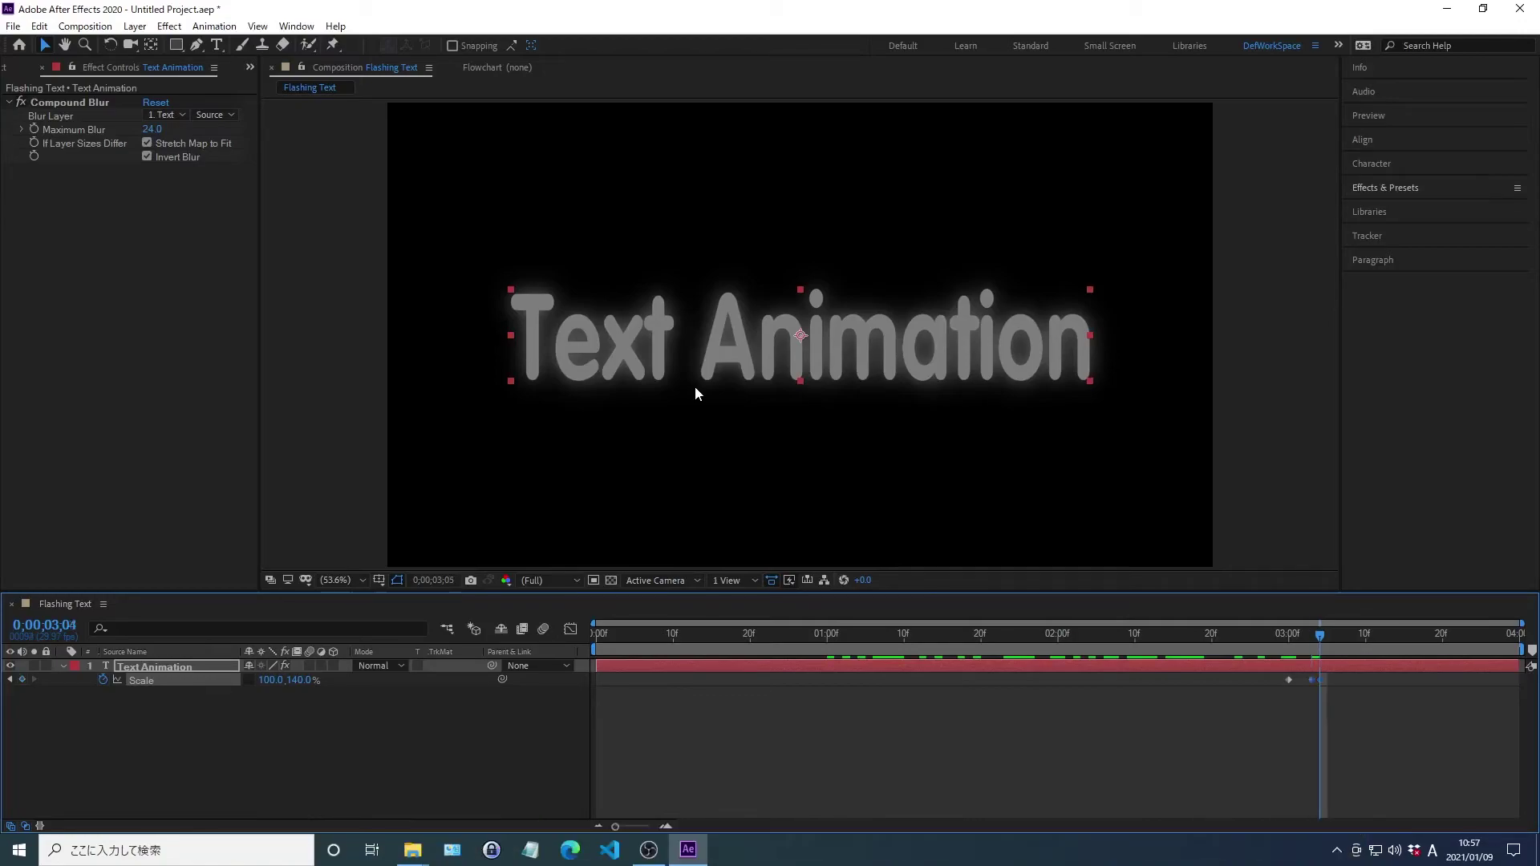
right_click(141, 680)
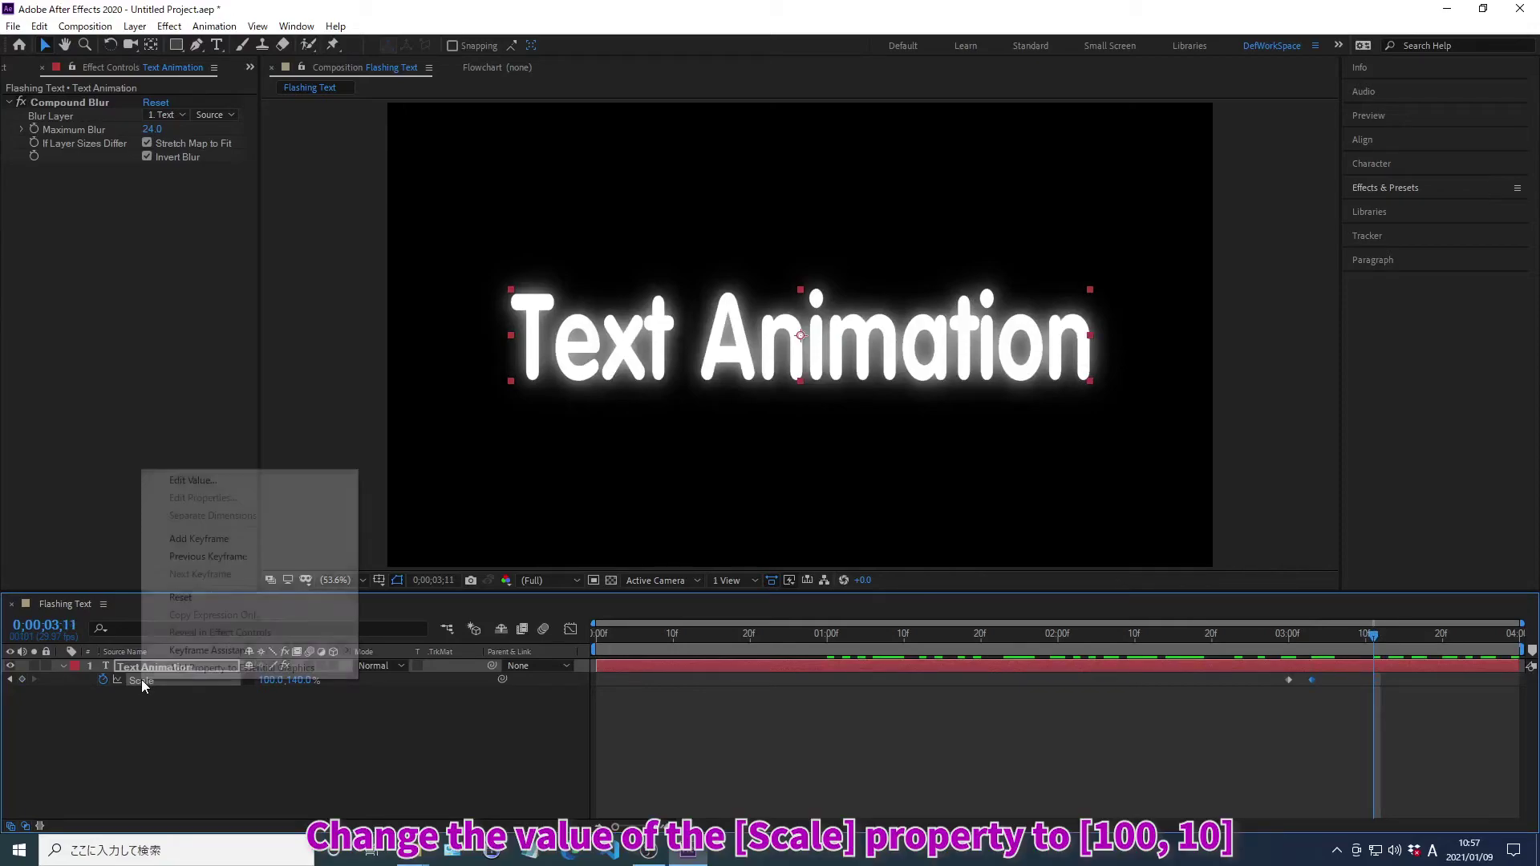
click(195, 480)
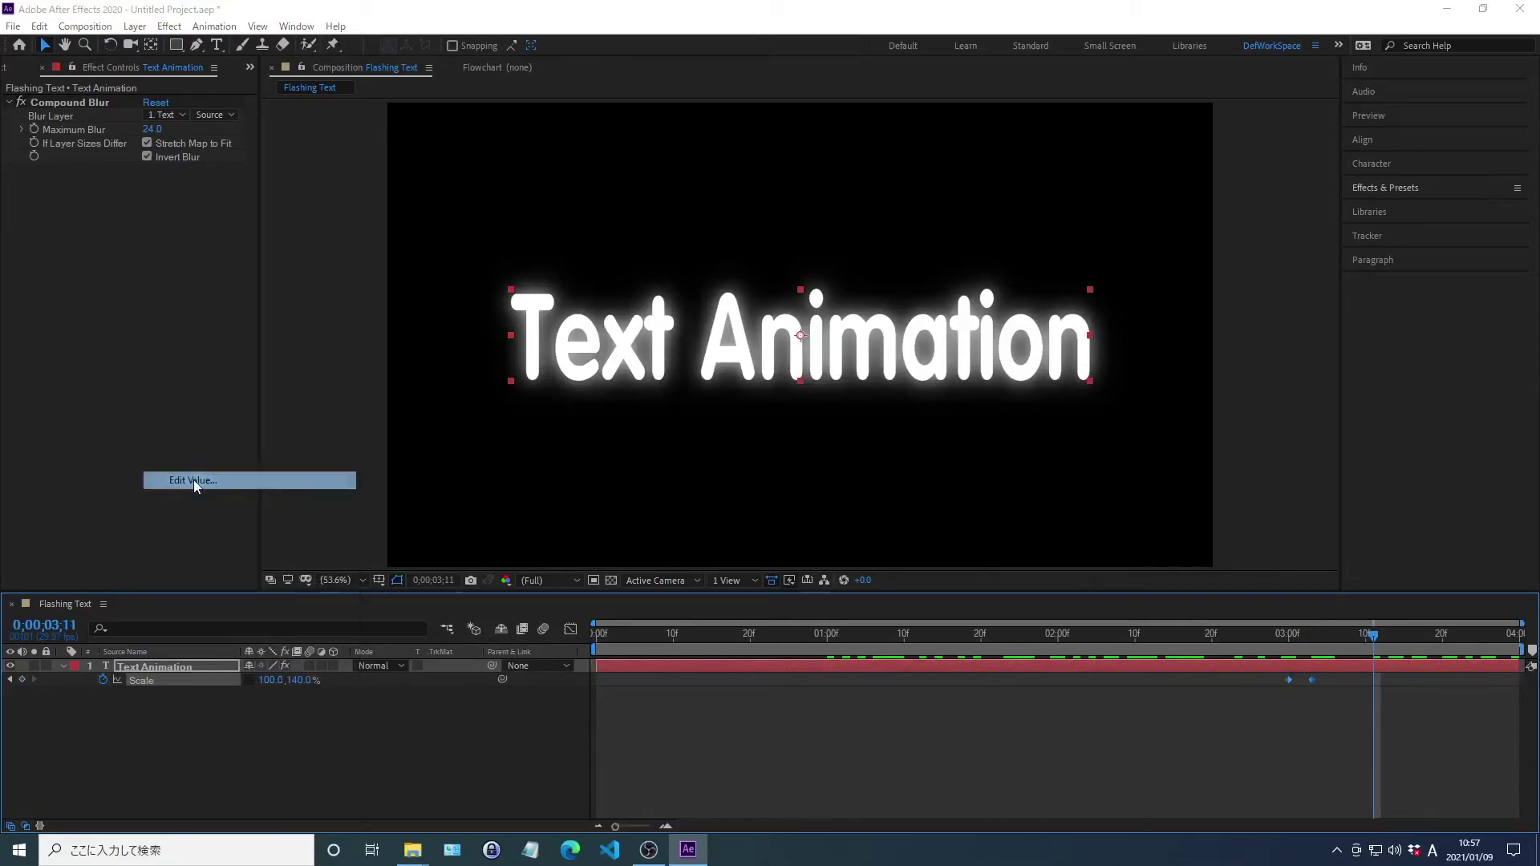
click(696, 477)
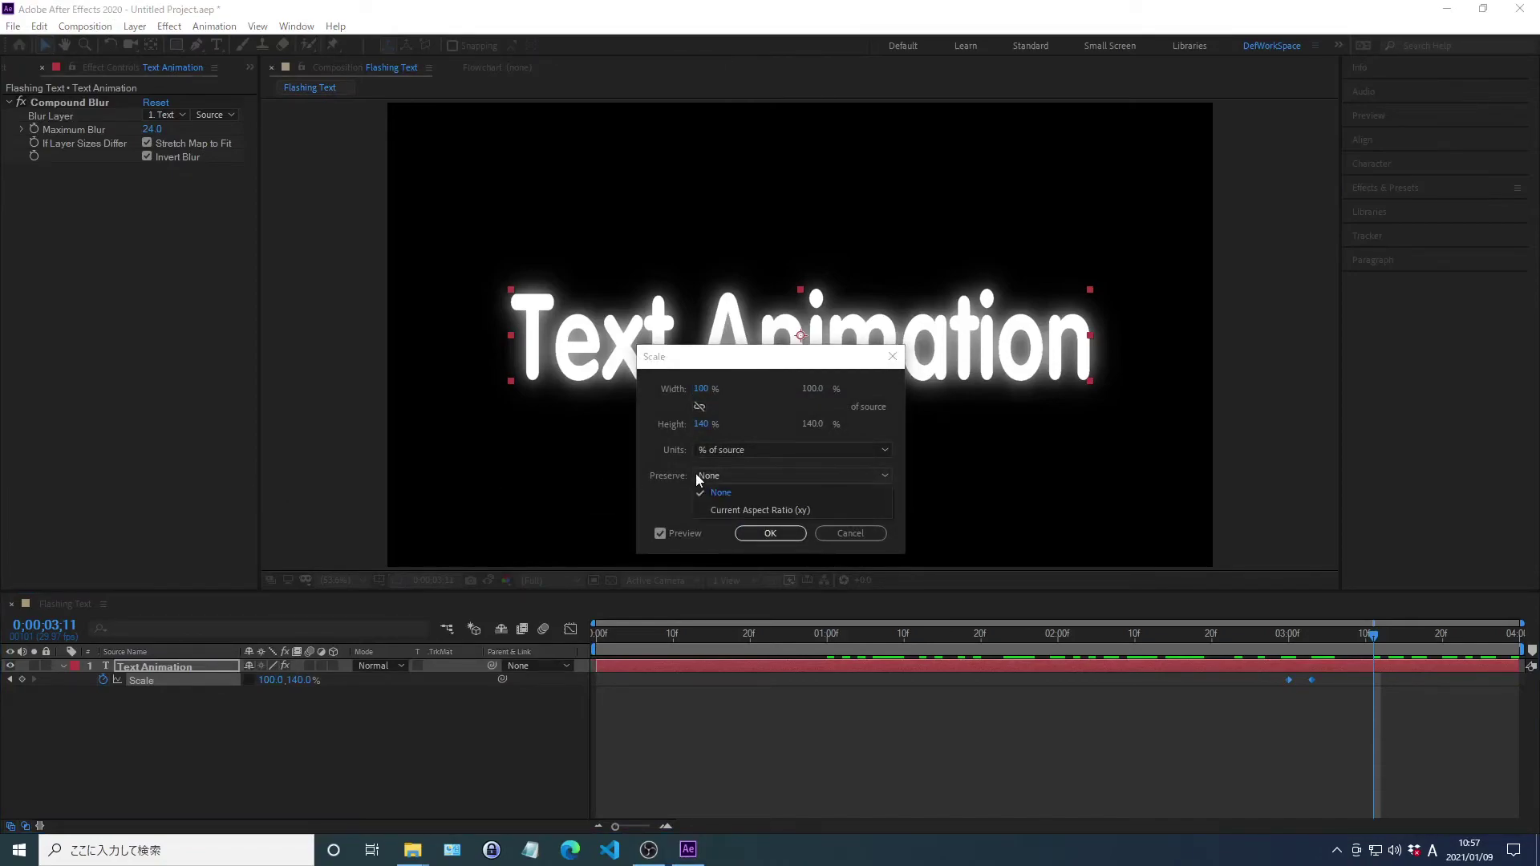
click(709, 475)
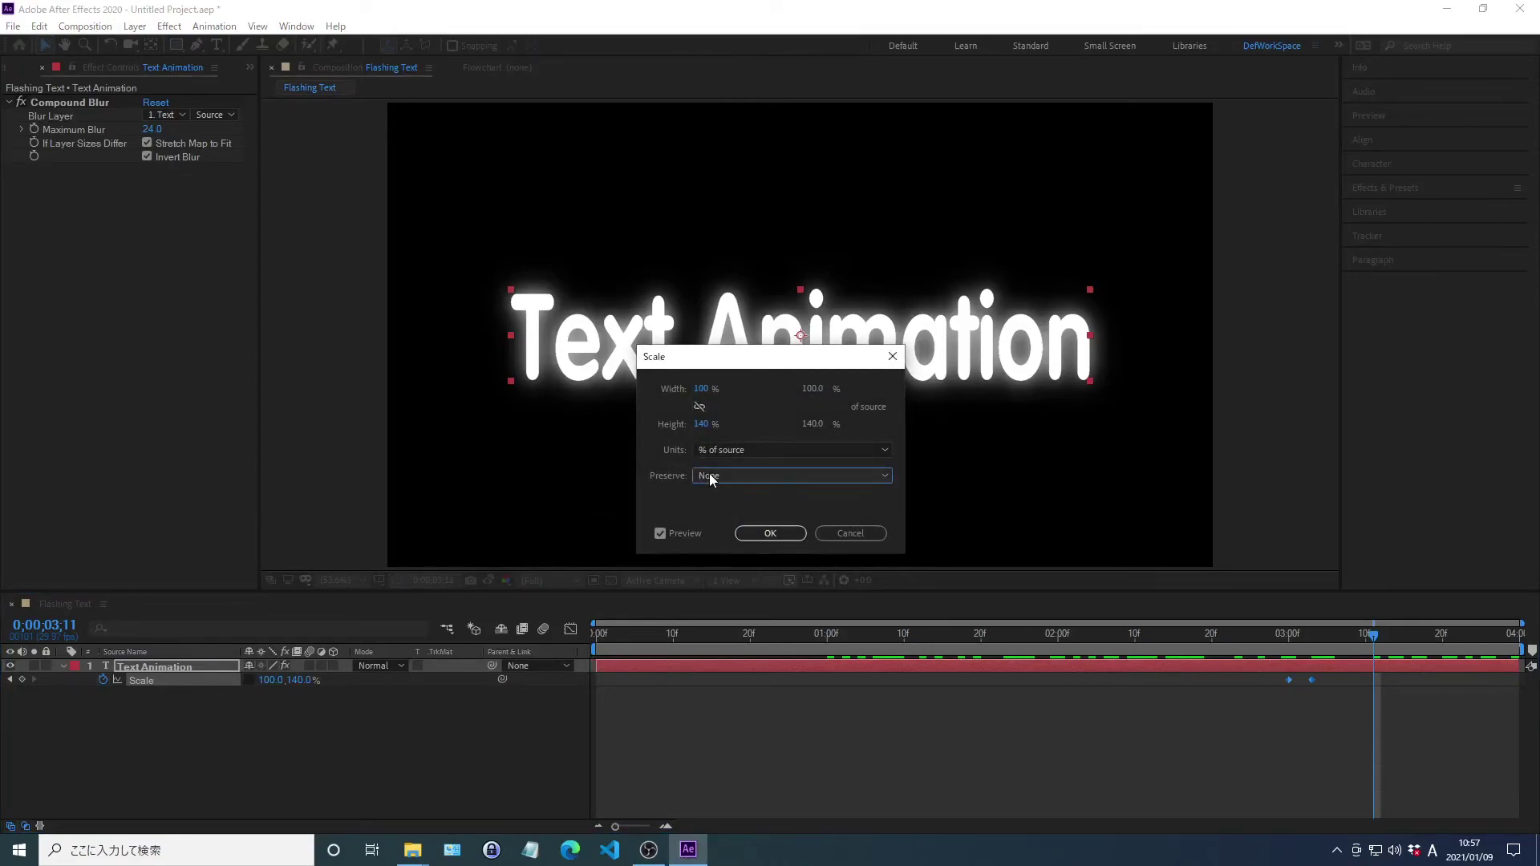
click(700, 389)
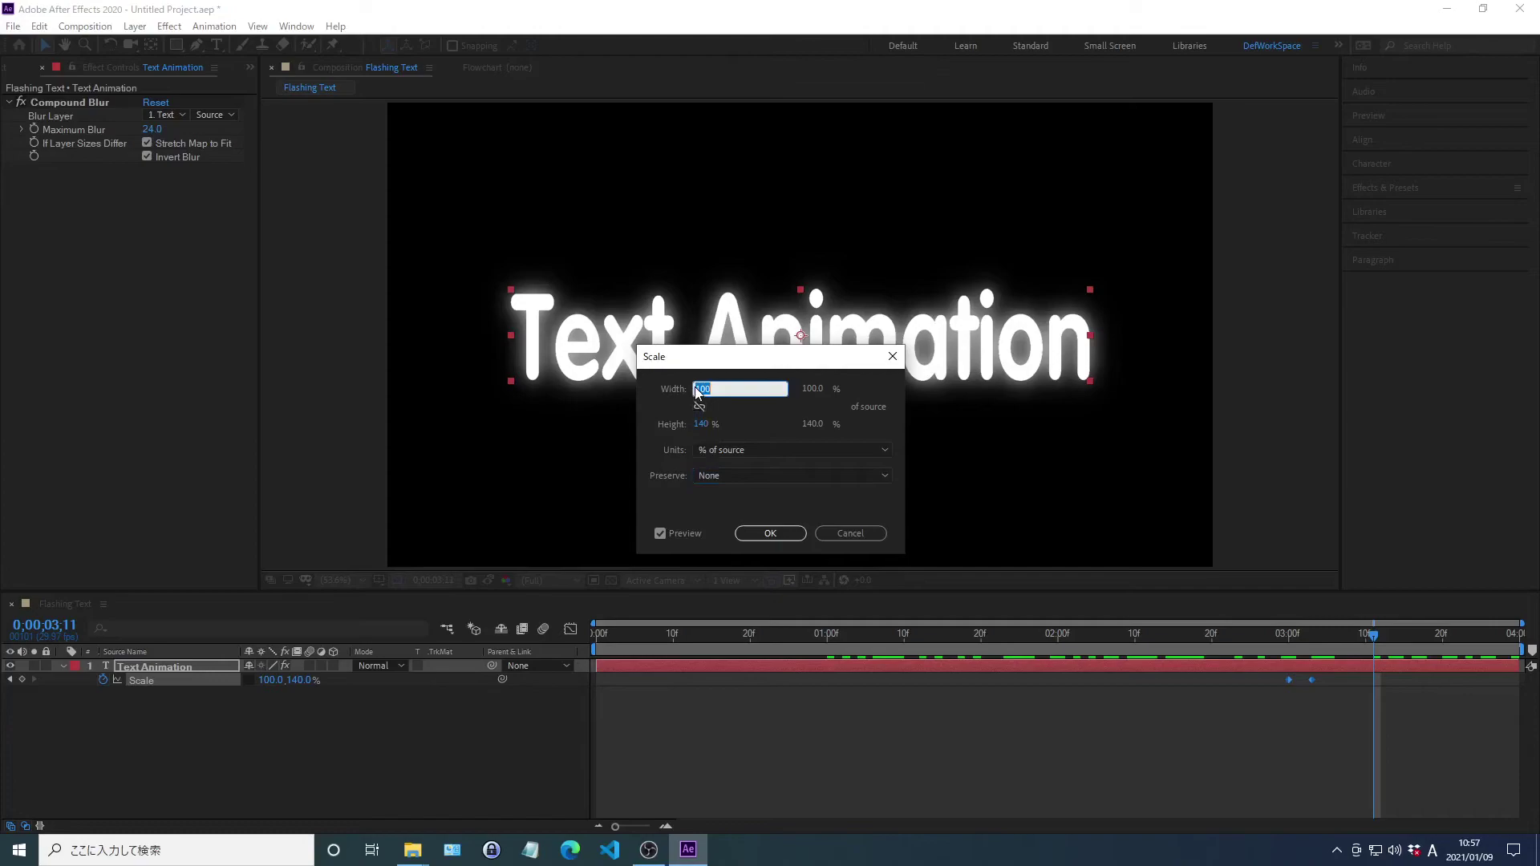
key(Tab)
text(10)
key(Return)
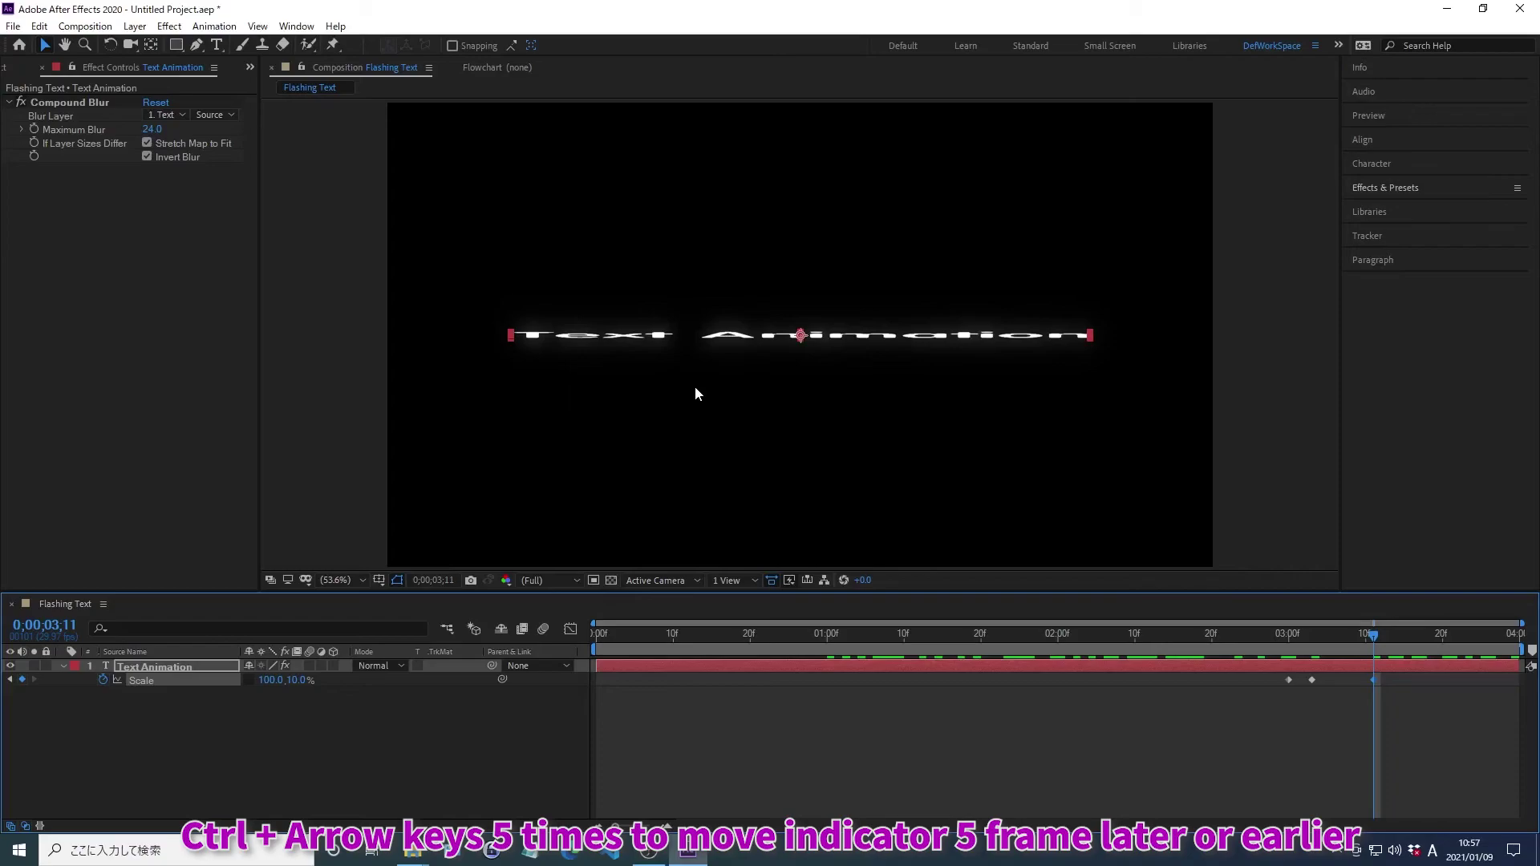
- Go five frames forward to 0;00;03;16 and set the Scale to 200% width and 0% height, with Preserve set to None
key(ctrl+Right)
key(ctrl+Right)
key(ctrl+Right)
key(ctrl+Right)
key(ctrl+Right)
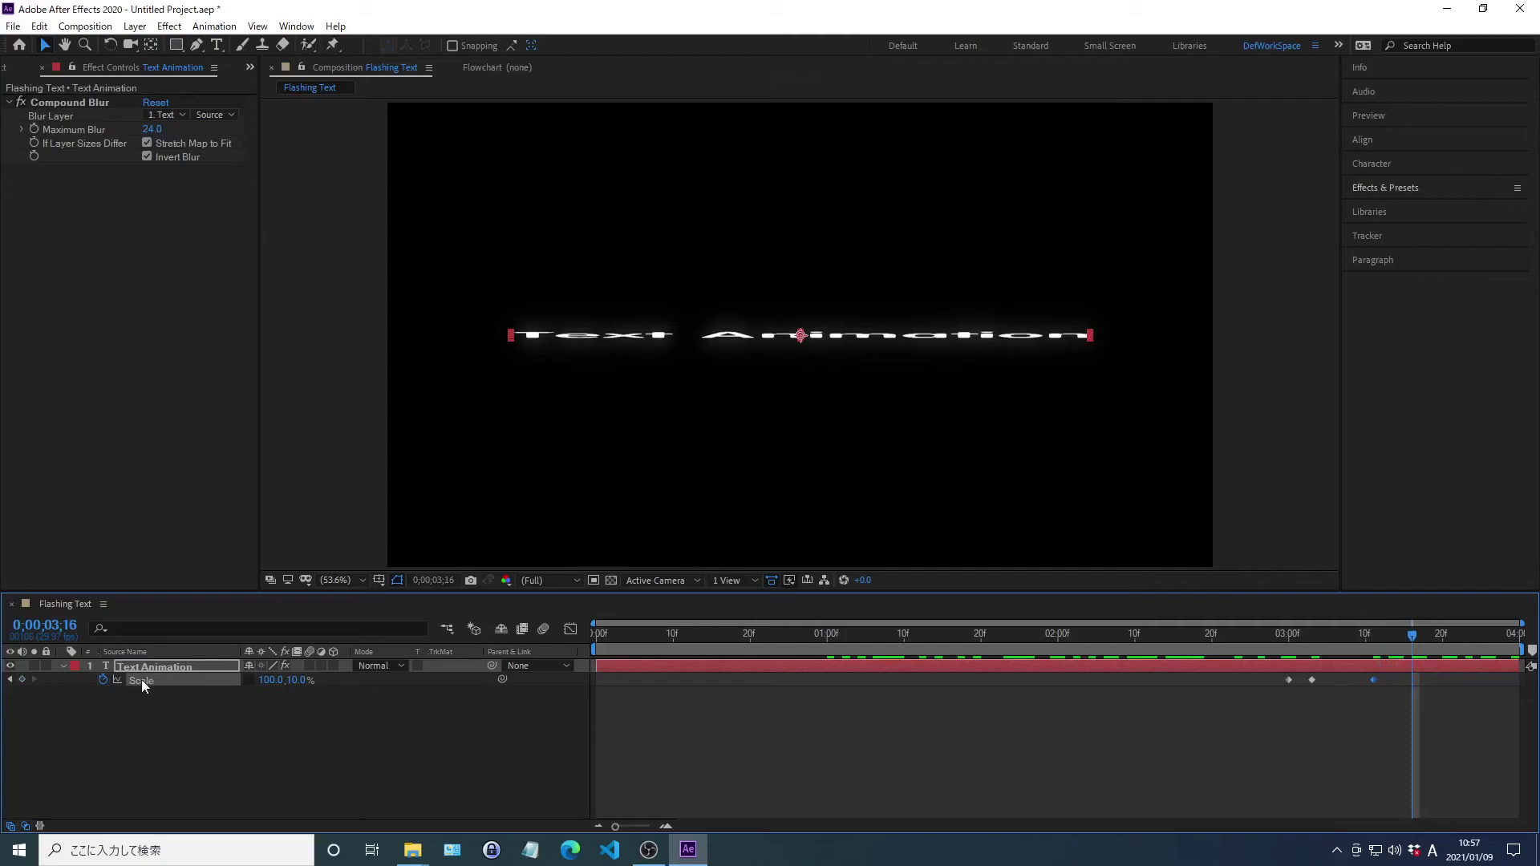
right_click(141, 680)
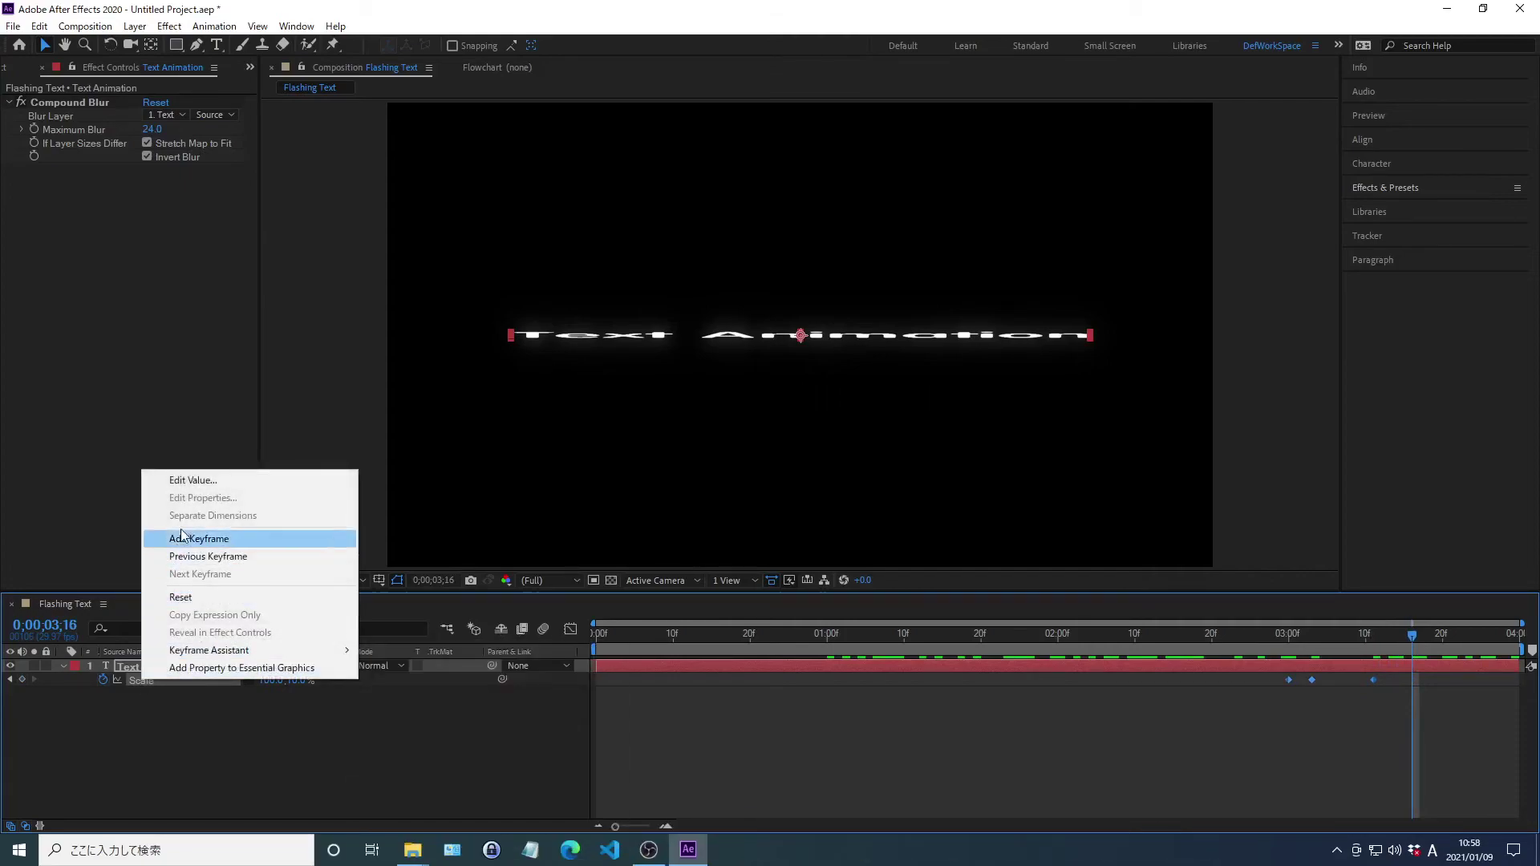
click(194, 479)
click(695, 477)
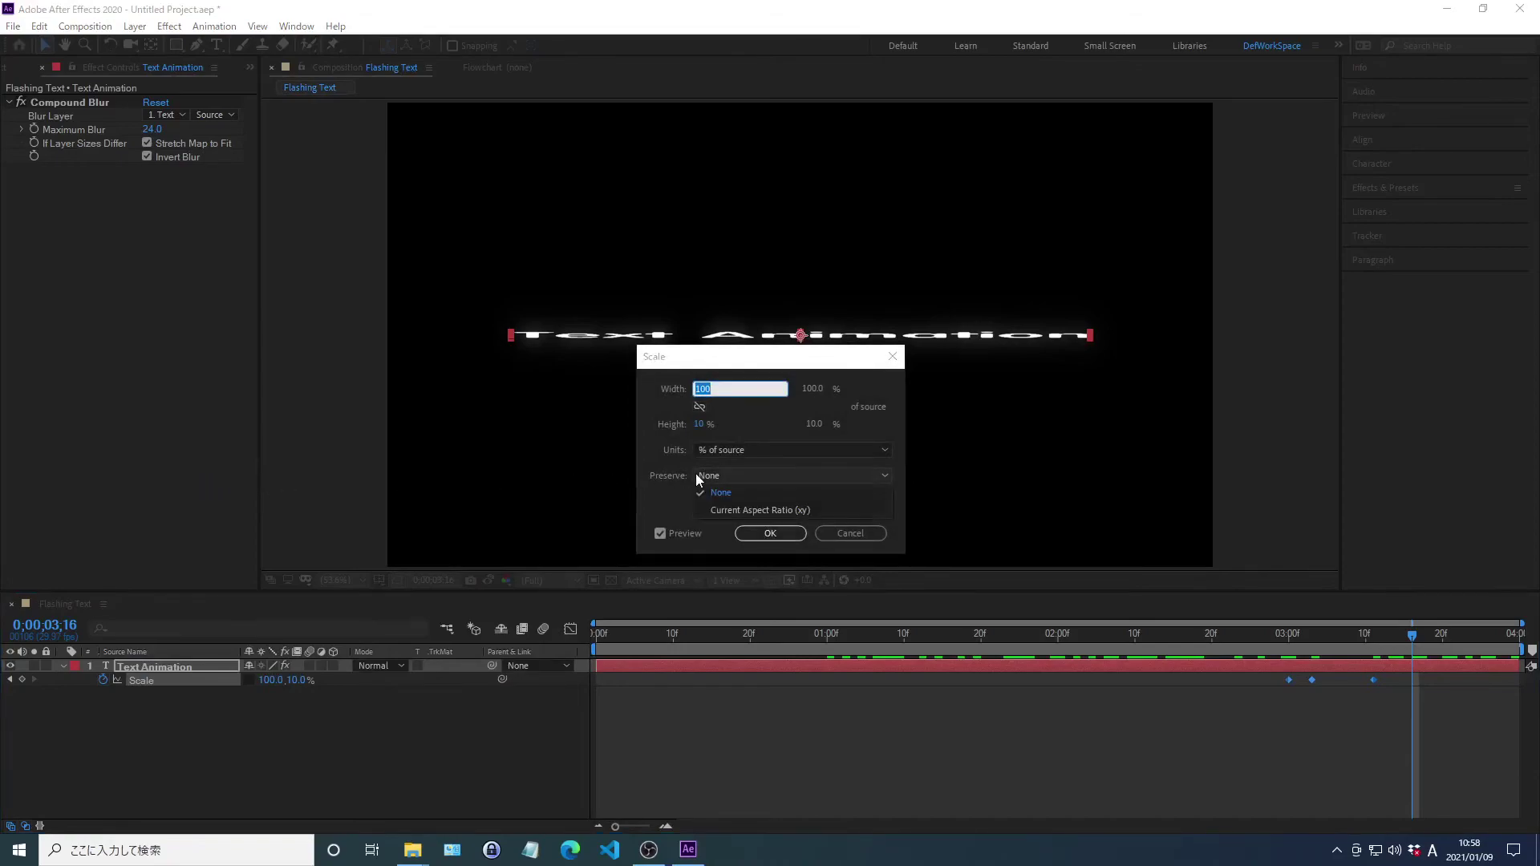
click(707, 478)
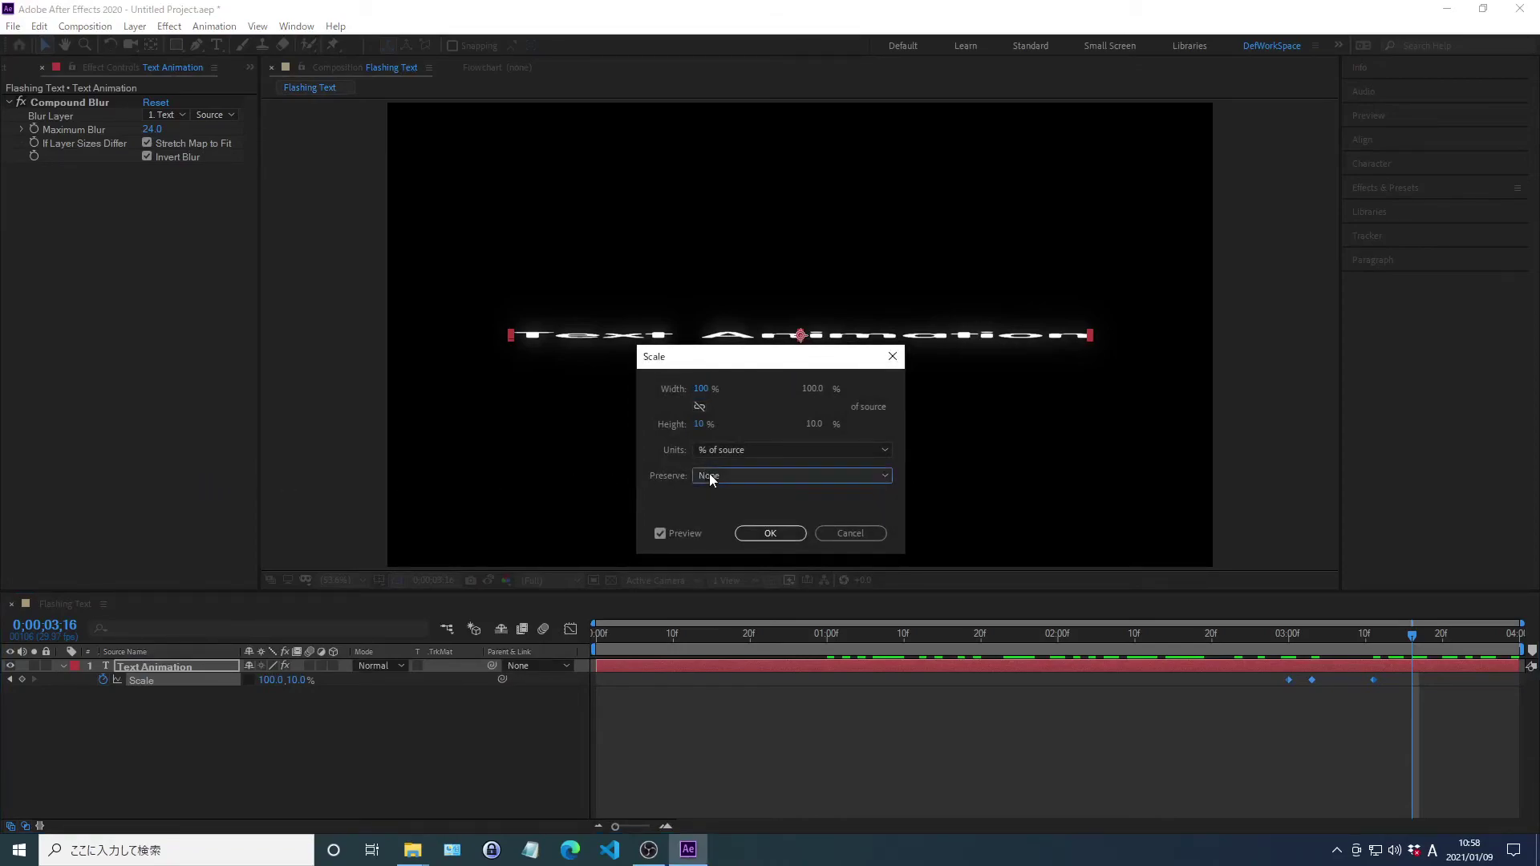
click(700, 388)
text(200)
key(Tab)
text(0)
key(Return)
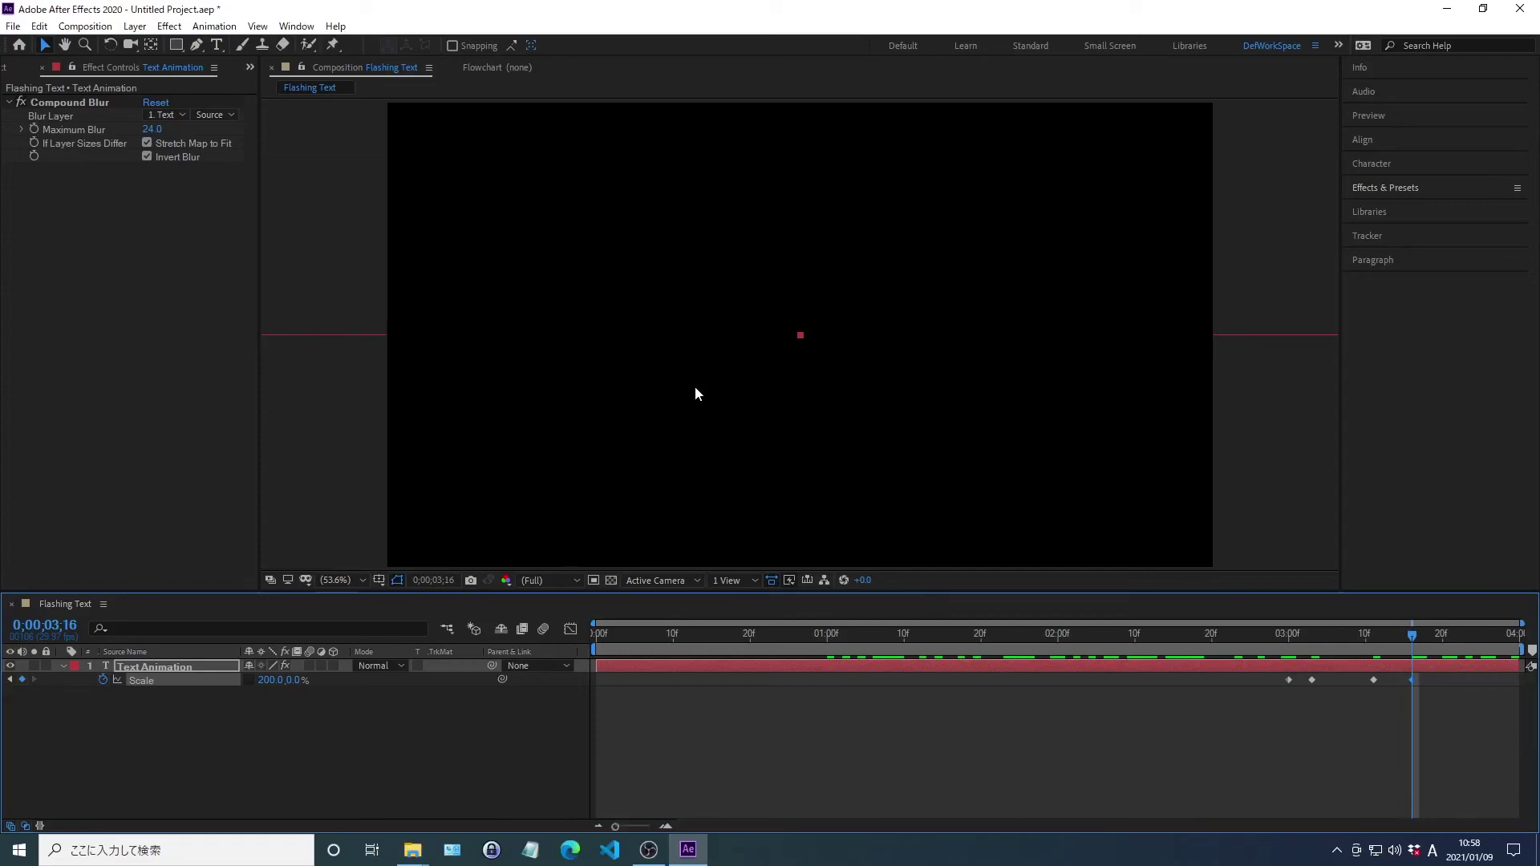
- Return to the start of the Flashing Text composition and preview the animation
key(Home)
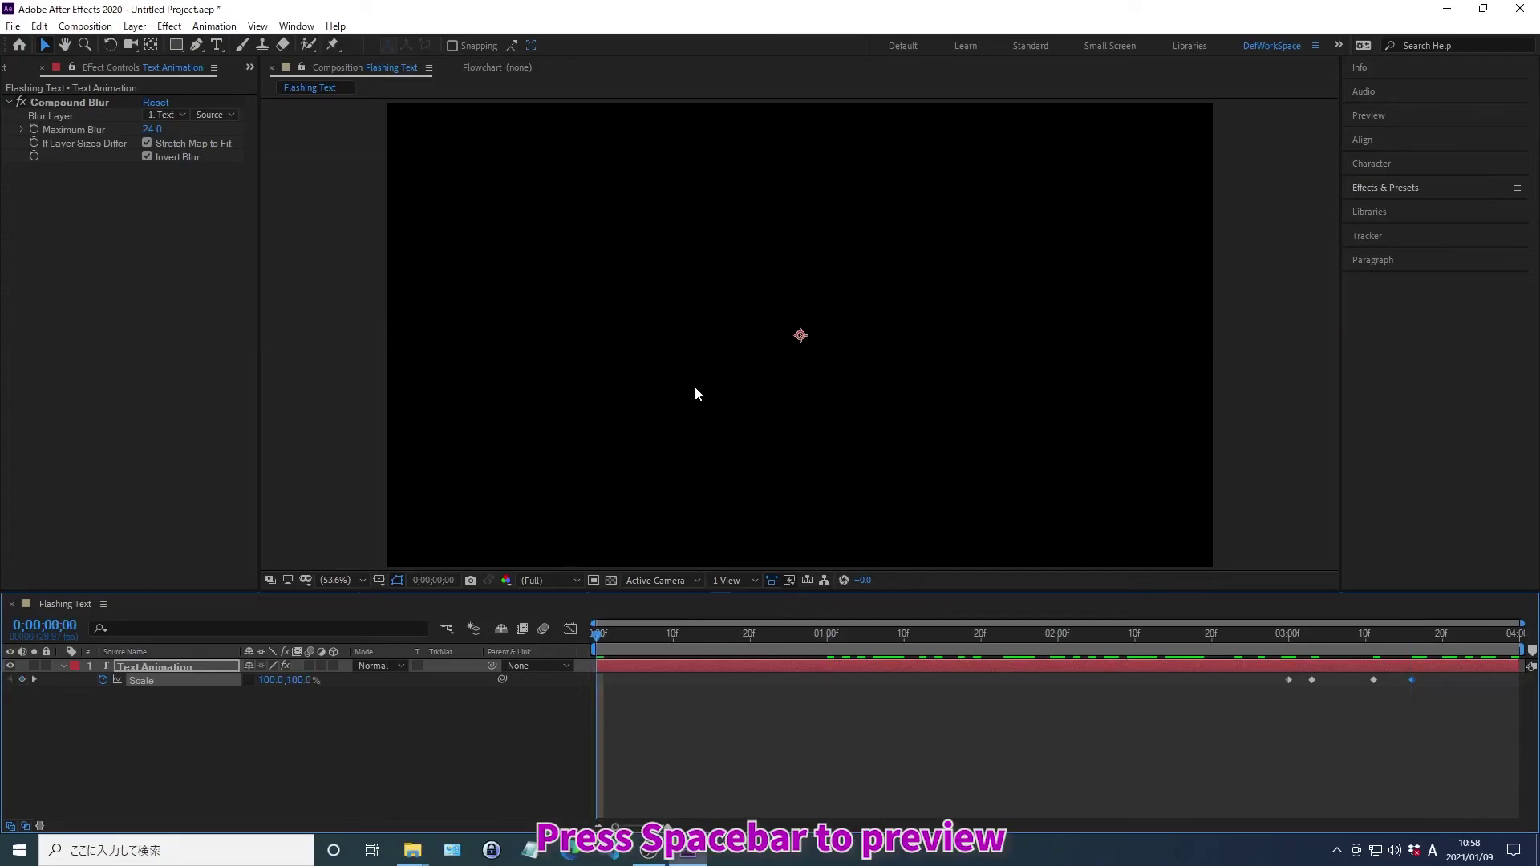
key(space)
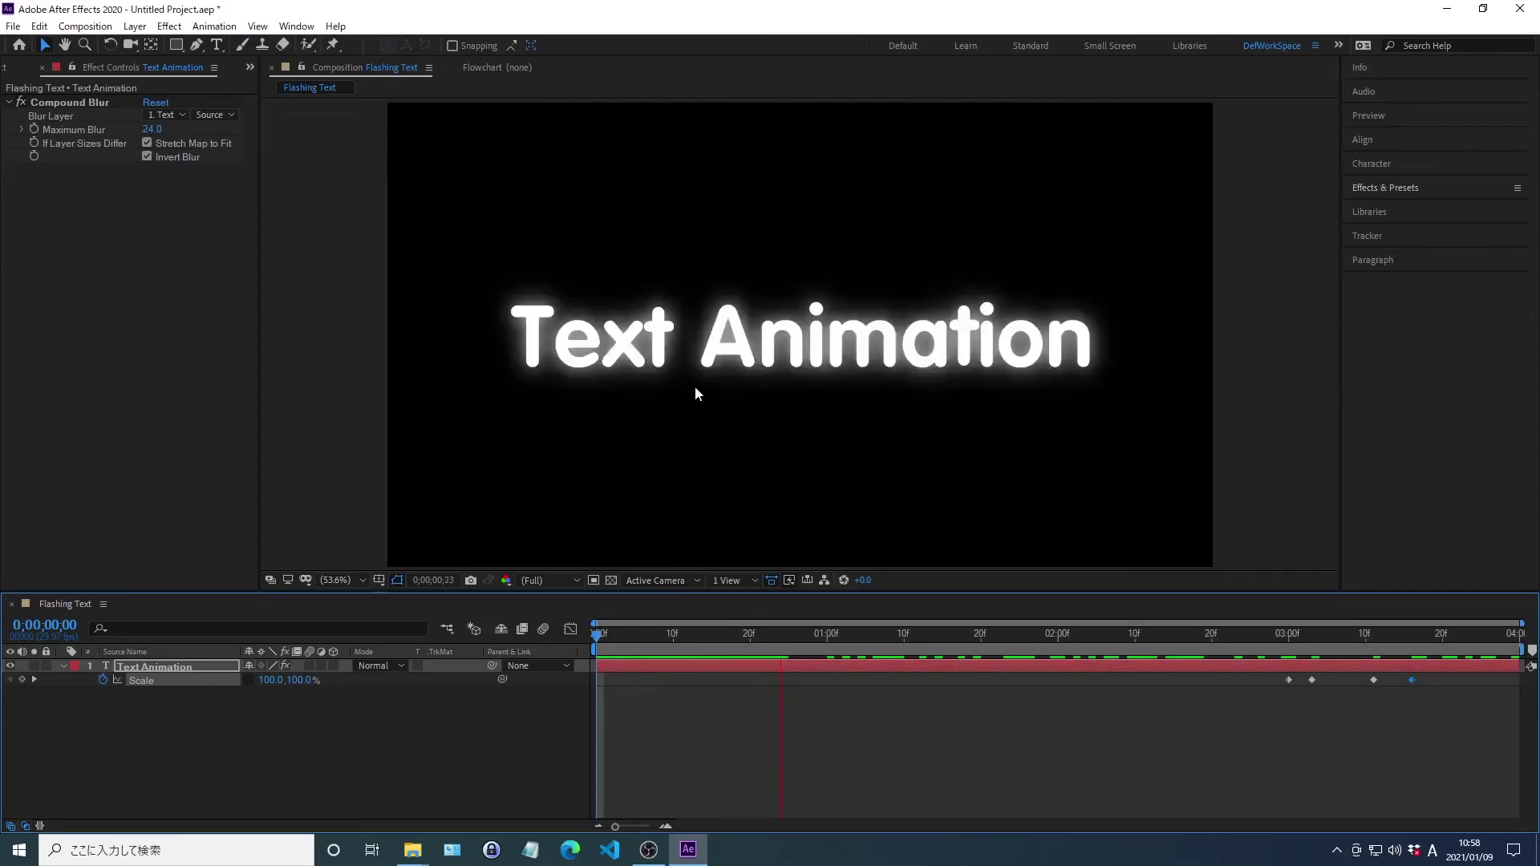